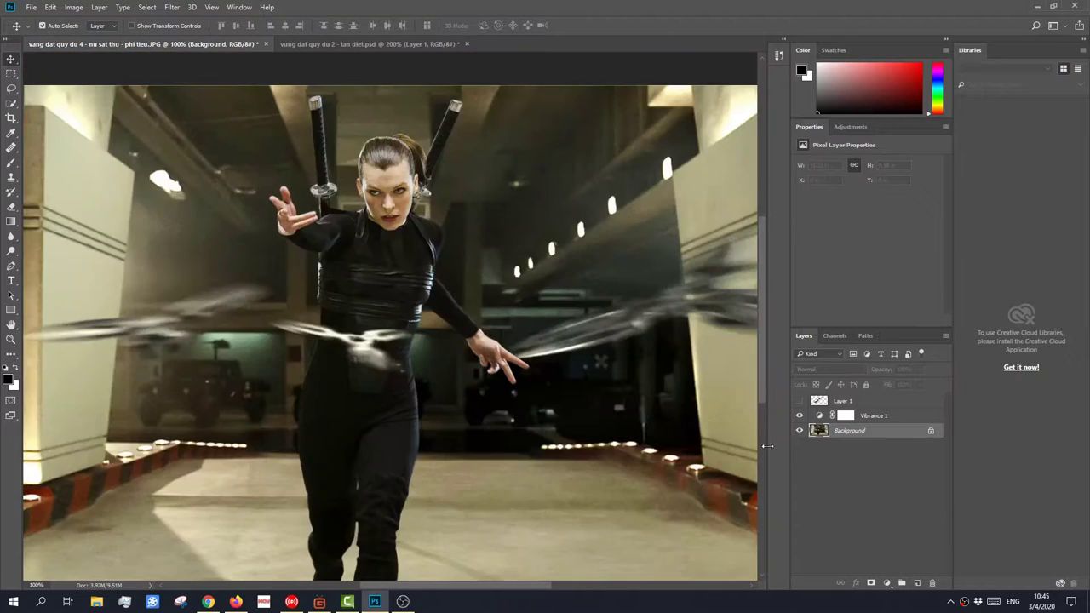
Step: Toggle Layer 1's visibility several times to compare the image with and without the large sword
{"action": "left_click", "coordinate": [800, 401]}
{"action": "left_click", "coordinate": [800, 402]}
{"action": "left_click", "coordinate": [800, 402]}
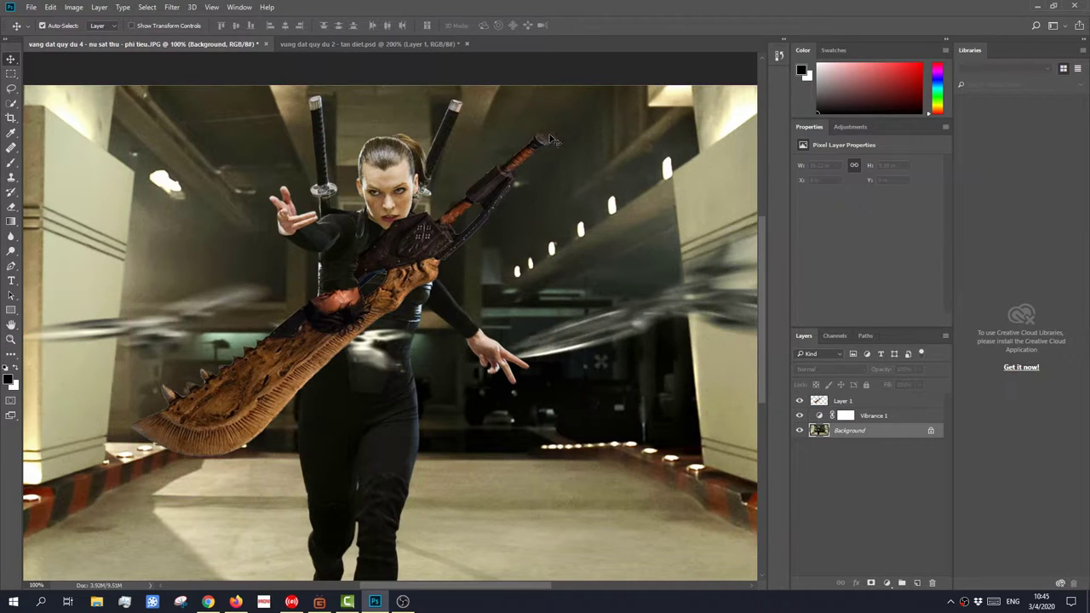
{"action": "left_click", "coordinate": [799, 402]}
{"action": "left_click", "coordinate": [799, 402]}
{"action": "left_click", "coordinate": [799, 402]}
{"action": "left_click", "coordinate": [799, 402]}
{"action": "left_click", "coordinate": [799, 402]}
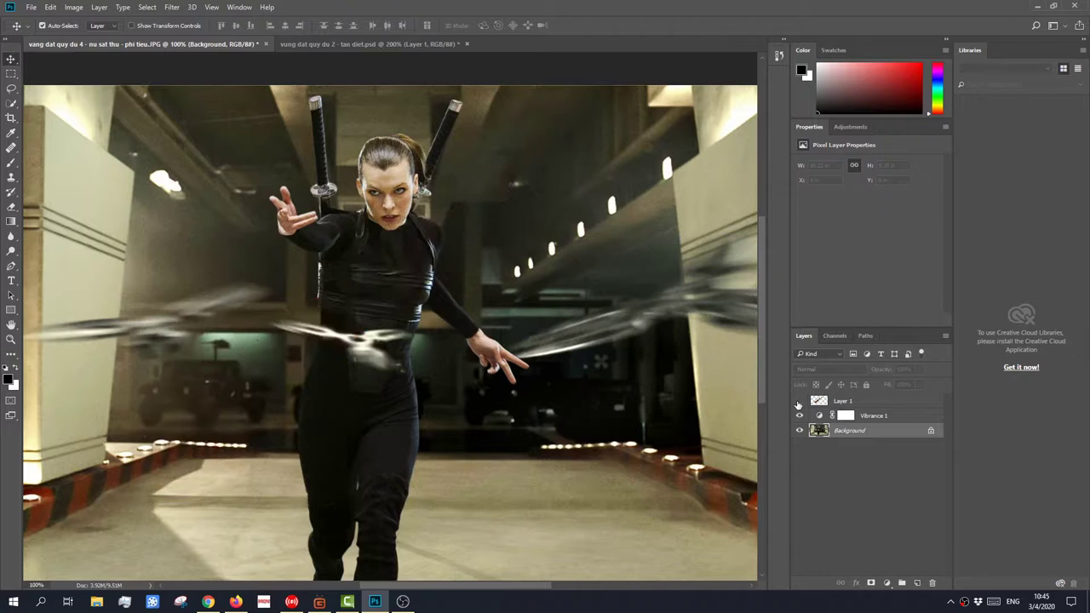
Step: Clone dark background over the metal cap and upper left edge of the sword handle beside the ponytail on the Background layer
{"action": "left_click", "coordinate": [15, 179]}
{"action": "key", "text": "ctrl+plus"}
{"action": "key", "text": "ctrl+plus"}
{"action": "scroll", "coordinate": [500, 259], "scroll_direction": "up", "scroll_amount": 6}
{"action": "scroll", "coordinate": [498, 257], "scroll_direction": "up", "scroll_amount": 5}
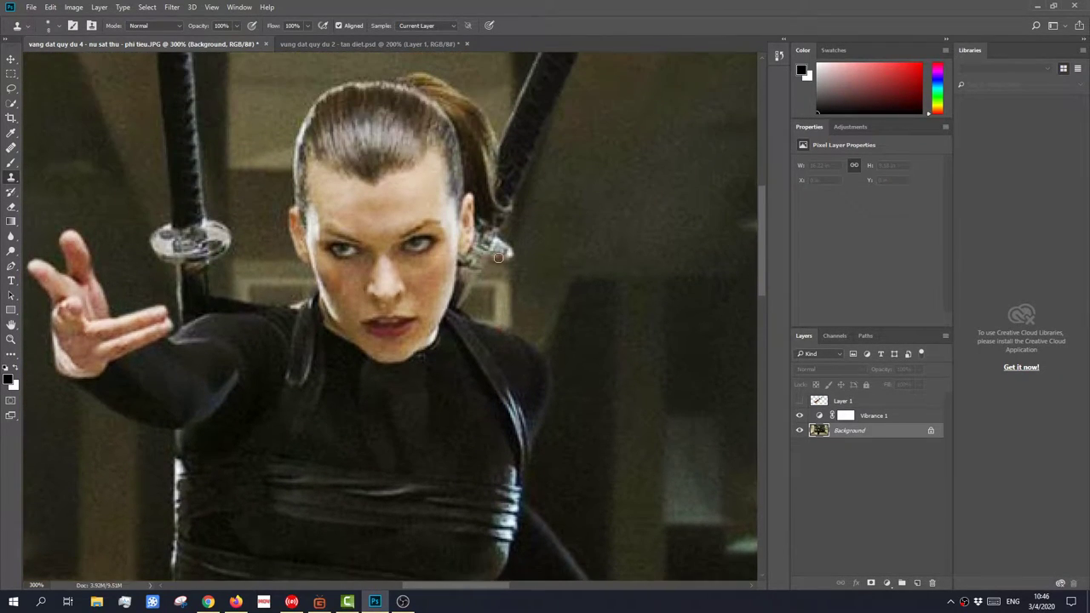
{"action": "scroll", "coordinate": [567, 215], "scroll_direction": "up", "scroll_amount": 1}
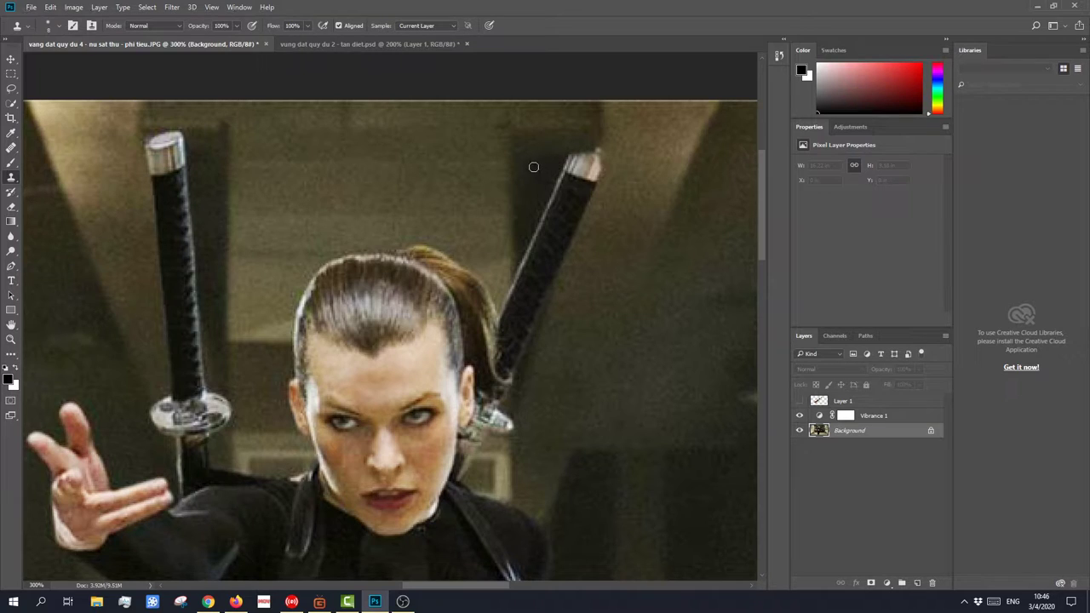
{"action": "left_click_drag", "start_coordinate": [570, 161], "coordinate": [579, 156]}
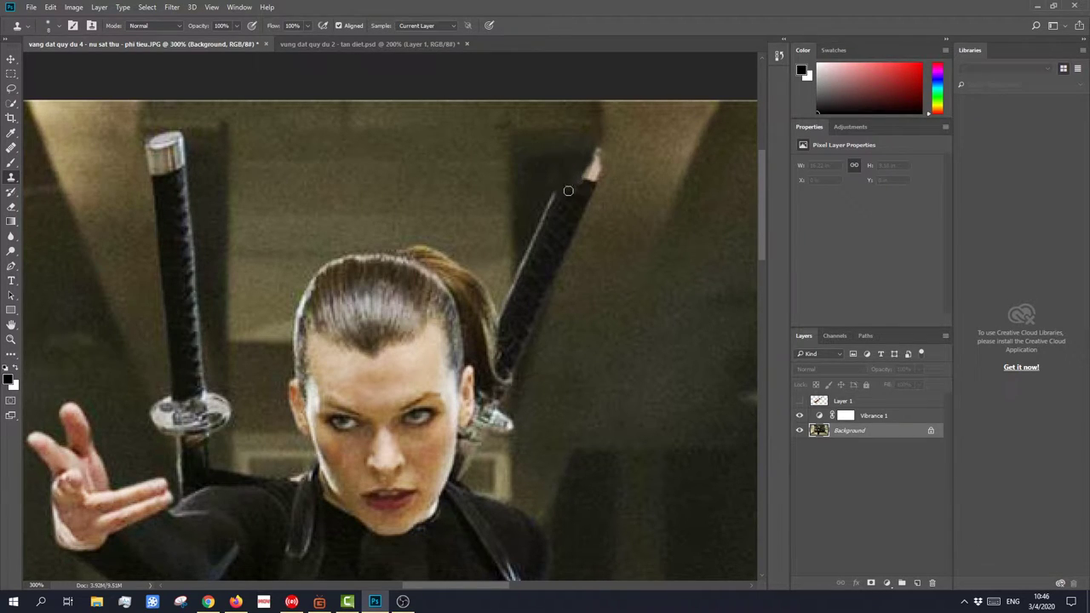
{"action": "left_click_drag", "start_coordinate": [548, 179], "coordinate": [553, 177]}
{"action": "mouse_move", "coordinate": [546, 213]}
{"action": "left_mouse_down"}
{"action": "mouse_move", "coordinate": [533, 244]}
{"action": "mouse_move", "coordinate": [536, 211]}
{"action": "mouse_move", "coordinate": [525, 277]}
{"action": "mouse_move", "coordinate": [524, 252]}
{"action": "left_mouse_up"}
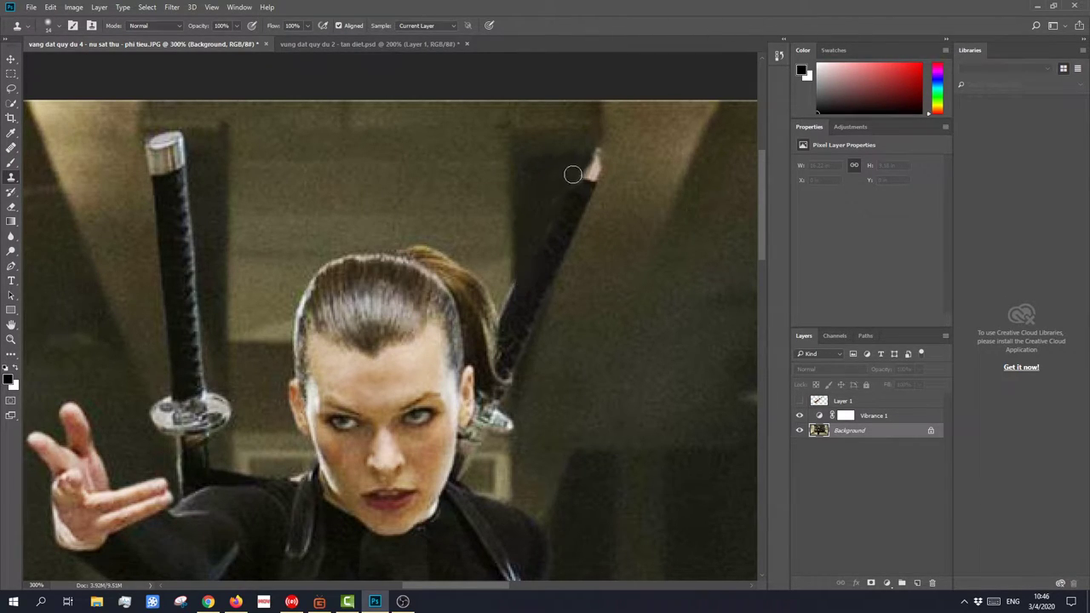
Step: Clone the dark pillar and nearby wall over the middle of that sword handle, working down towards the ponytail
{"action": "left_click_drag", "start_coordinate": [569, 197], "coordinate": [564, 208]}
{"action": "mouse_move", "coordinate": [564, 211]}
{"action": "left_mouse_down"}
{"action": "mouse_move", "coordinate": [530, 301]}
{"action": "mouse_move", "coordinate": [520, 275]}
{"action": "mouse_move", "coordinate": [520, 330]}
{"action": "mouse_move", "coordinate": [521, 277]}
{"action": "mouse_move", "coordinate": [520, 320]}
{"action": "mouse_move", "coordinate": [497, 291]}
{"action": "mouse_move", "coordinate": [501, 317]}
{"action": "left_mouse_up"}
{"action": "left_click", "coordinate": [501, 298], "text": "alt"}
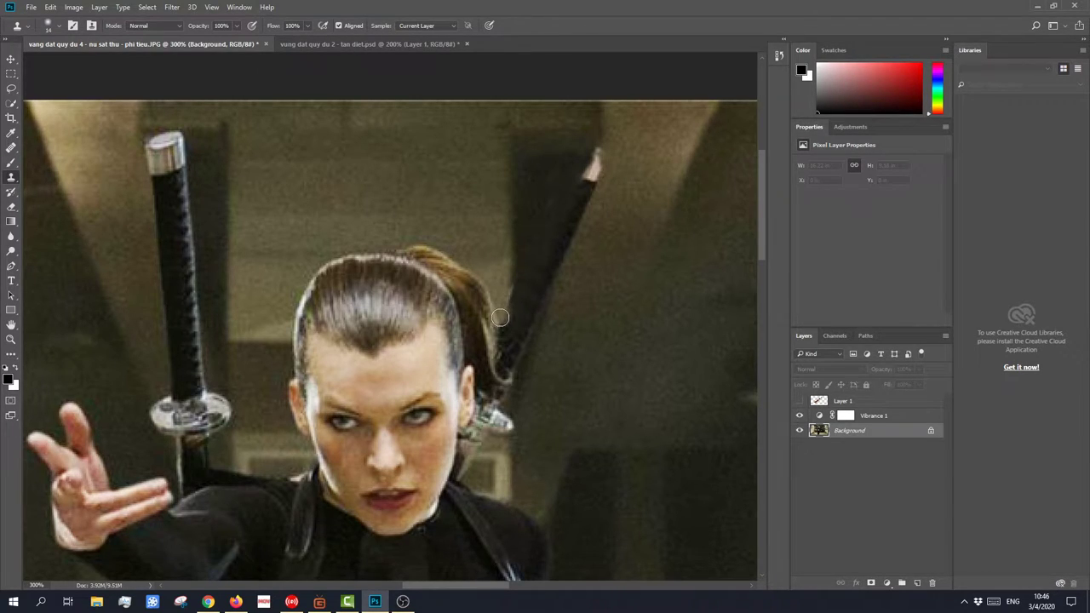
{"action": "left_click_drag", "start_coordinate": [539, 261], "coordinate": [538, 256]}
Step: Clone the lighter wall over the right edge of the same handle and the leftover tip of its cap
{"action": "left_click", "coordinate": [606, 167], "text": "alt"}
{"action": "mouse_move", "coordinate": [603, 162]}
{"action": "left_mouse_down"}
{"action": "mouse_move", "coordinate": [583, 235]}
{"action": "mouse_move", "coordinate": [588, 219]}
{"action": "mouse_move", "coordinate": [591, 230]}
{"action": "mouse_move", "coordinate": [573, 228]}
{"action": "mouse_move", "coordinate": [568, 248]}
{"action": "mouse_move", "coordinate": [584, 215]}
{"action": "mouse_move", "coordinate": [535, 338]}
{"action": "left_mouse_up"}
{"action": "left_click", "coordinate": [589, 229], "text": "alt"}
{"action": "mouse_move", "coordinate": [580, 195]}
{"action": "left_mouse_down"}
{"action": "mouse_move", "coordinate": [587, 207]}
{"action": "mouse_move", "coordinate": [585, 186]}
{"action": "mouse_move", "coordinate": [585, 207]}
{"action": "left_mouse_up"}
{"action": "left_click", "coordinate": [608, 159], "text": "alt"}
{"action": "mouse_move", "coordinate": [591, 159]}
{"action": "left_mouse_down"}
{"action": "mouse_move", "coordinate": [594, 172]}
{"action": "mouse_move", "coordinate": [604, 153]}
{"action": "left_mouse_up"}
{"action": "left_click", "coordinate": [614, 156], "text": "alt"}
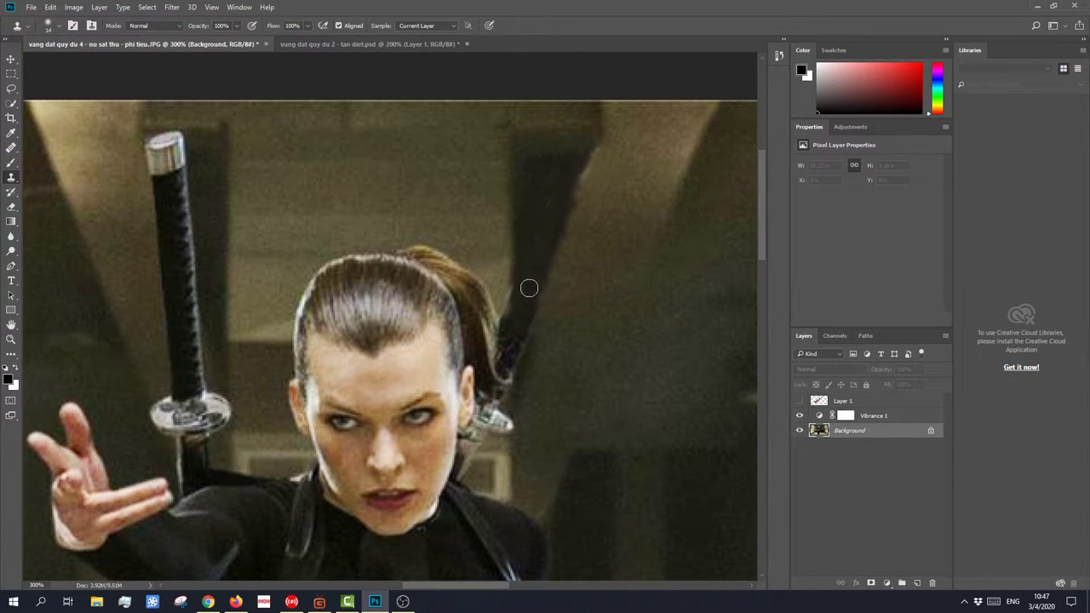
Step: Clone out the last of the handle along the ponytail and the metal guard below the ear, adjusting the brush size
{"action": "left_click_drag", "start_coordinate": [521, 297], "coordinate": [510, 319]}
{"action": "right_click", "coordinate": [498, 306], "text": "alt"}
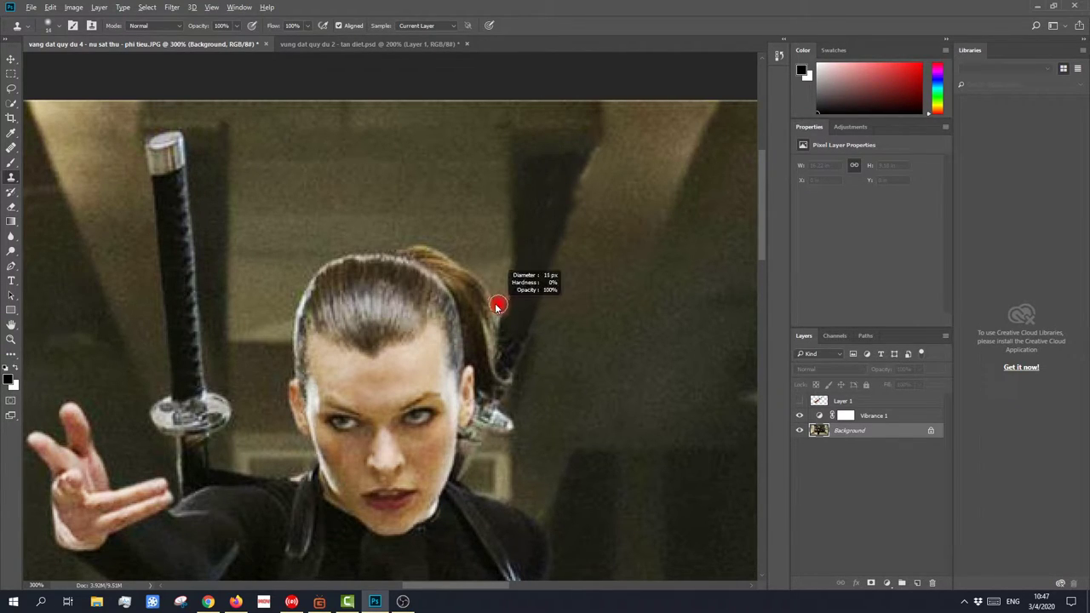
{"action": "right_click", "coordinate": [498, 304], "text": "alt"}
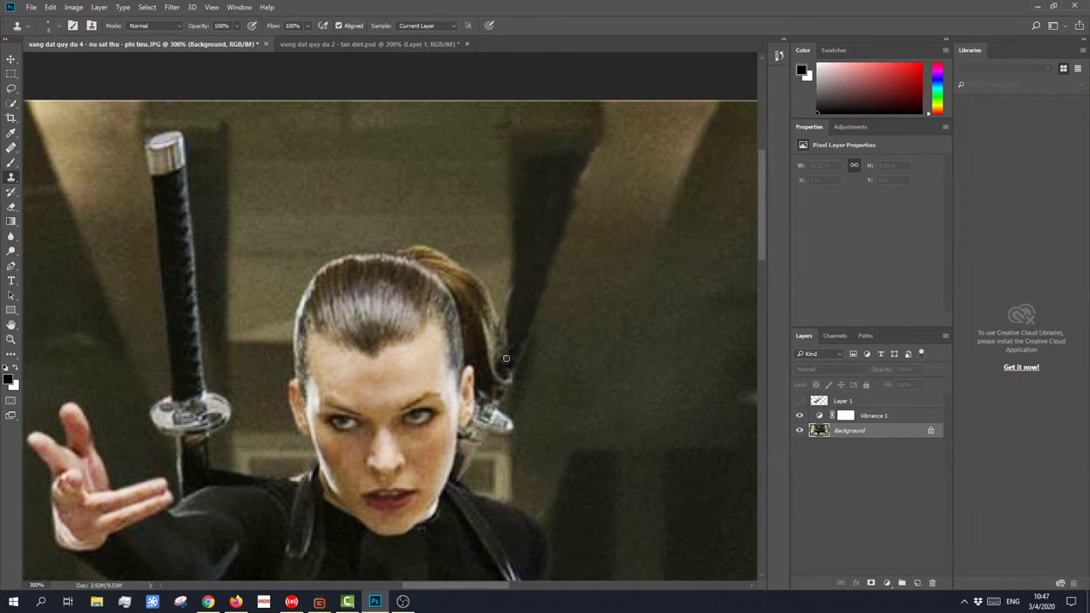
{"action": "scroll", "coordinate": [504, 383], "scroll_direction": "down", "scroll_amount": 1}
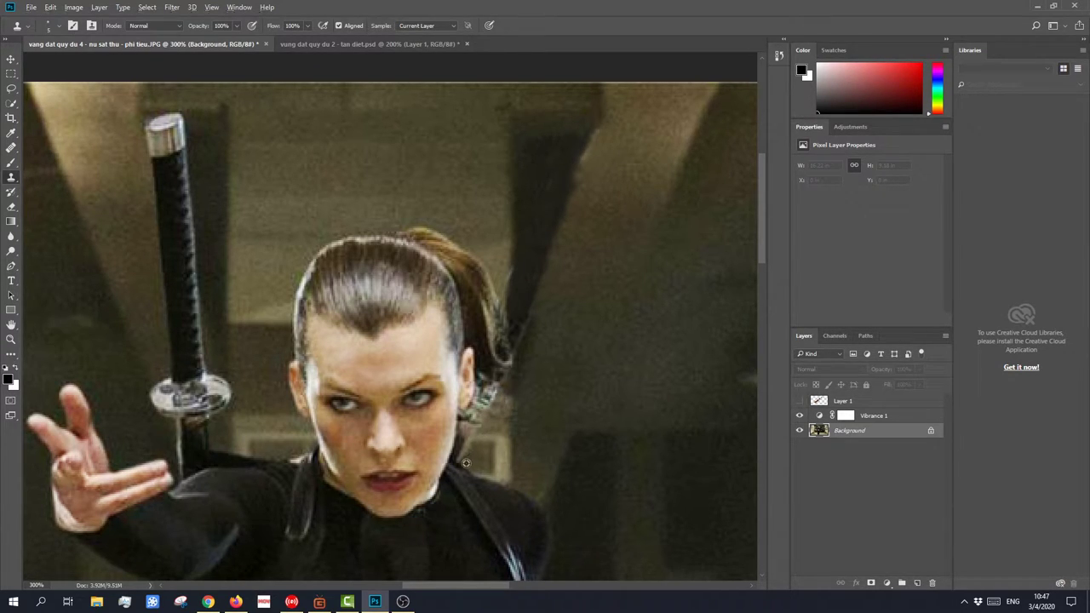
{"action": "left_click_drag", "start_coordinate": [467, 455], "coordinate": [475, 456]}
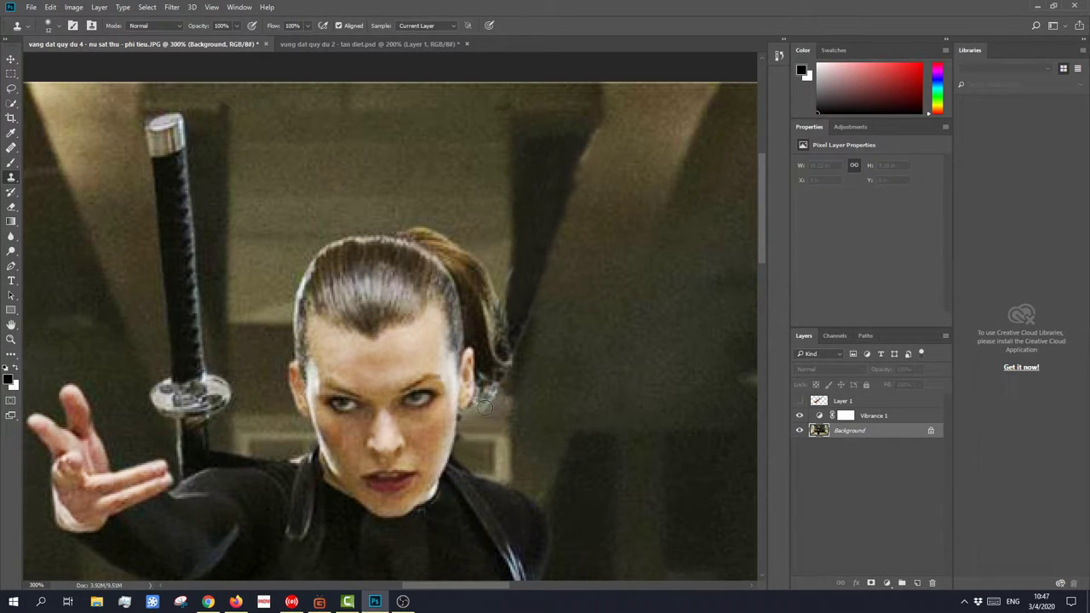
{"action": "left_click_drag", "start_coordinate": [485, 400], "coordinate": [500, 406]}
{"action": "mouse_move", "coordinate": [499, 395]}
{"action": "left_mouse_down"}
{"action": "mouse_move", "coordinate": [490, 390]}
{"action": "mouse_move", "coordinate": [498, 395]}
{"action": "left_mouse_up"}
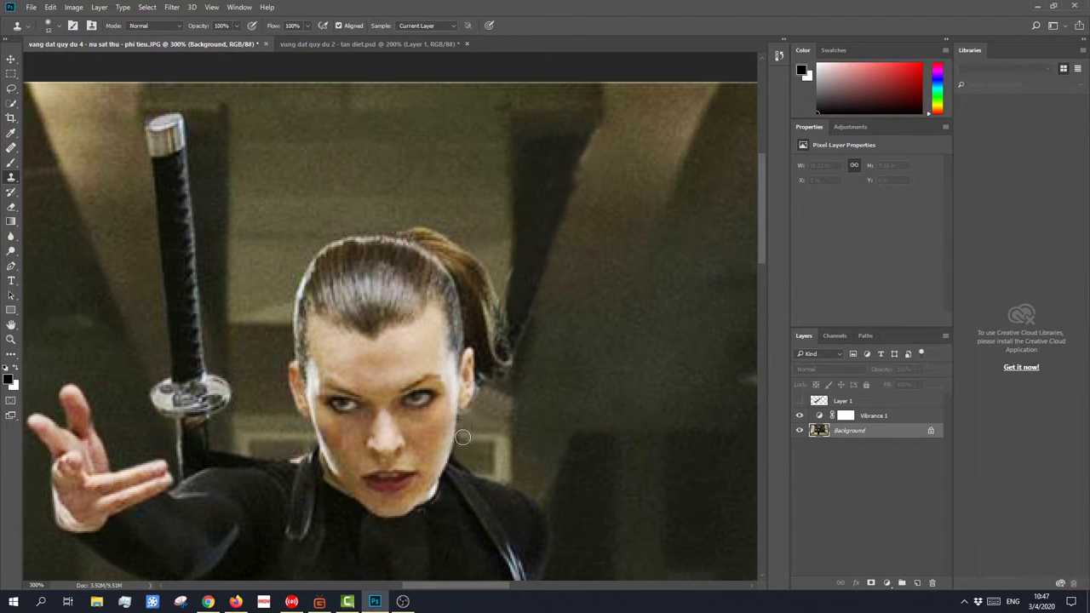
Step: Clone the neighbouring wall over the left side of the other sword's guard and handle above the raised arm
{"action": "scroll", "coordinate": [273, 356], "scroll_direction": "down", "scroll_amount": 3}
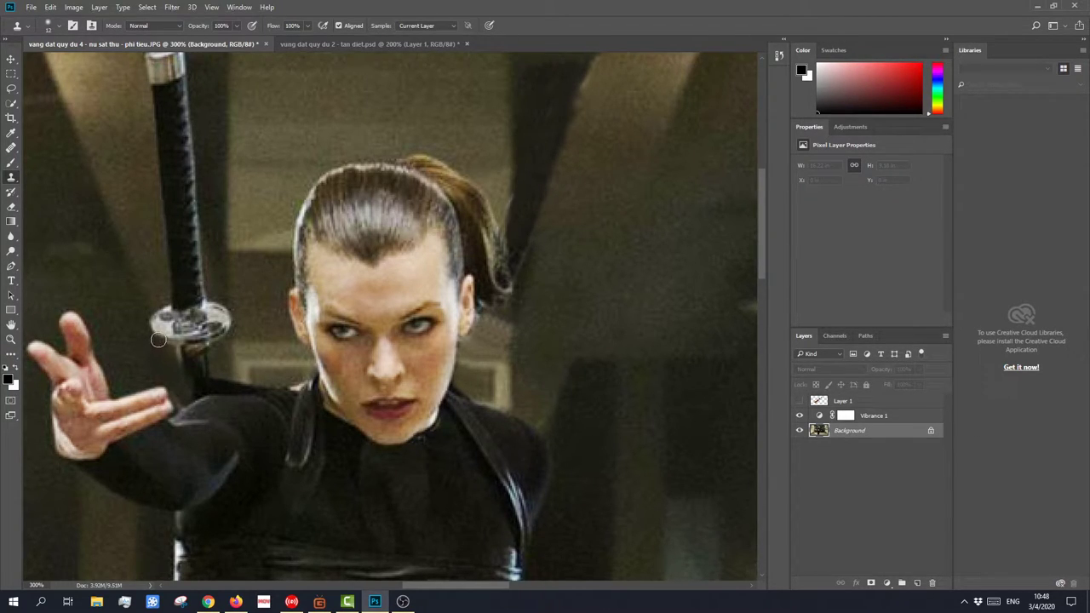
{"action": "left_click", "coordinate": [151, 299], "text": "alt"}
{"action": "left_click_drag", "start_coordinate": [160, 313], "coordinate": [179, 352]}
{"action": "mouse_move", "coordinate": [174, 311]}
{"action": "left_mouse_down"}
{"action": "mouse_move", "coordinate": [161, 263]}
{"action": "mouse_move", "coordinate": [164, 286]}
{"action": "left_mouse_up"}
{"action": "left_click", "coordinate": [142, 85], "text": "alt"}
{"action": "left_click_drag", "start_coordinate": [153, 97], "coordinate": [158, 68]}
{"action": "mouse_move", "coordinate": [157, 106]}
{"action": "left_mouse_down"}
{"action": "mouse_move", "coordinate": [134, 123]}
{"action": "mouse_move", "coordinate": [159, 123]}
{"action": "mouse_move", "coordinate": [170, 162]}
{"action": "mouse_move", "coordinate": [163, 152]}
{"action": "mouse_move", "coordinate": [173, 294]}
{"action": "left_mouse_up"}
{"action": "left_click", "coordinate": [132, 123], "text": "alt"}
{"action": "left_click", "coordinate": [133, 122], "text": "alt"}
Step: Clone the dark pillar over the rest of the handle and cover the guard and scabbard above the shoulder
{"action": "left_click", "coordinate": [197, 74], "text": "alt"}
{"action": "left_click_drag", "start_coordinate": [186, 63], "coordinate": [200, 174]}
{"action": "left_click_drag", "start_coordinate": [181, 58], "coordinate": [205, 285]}
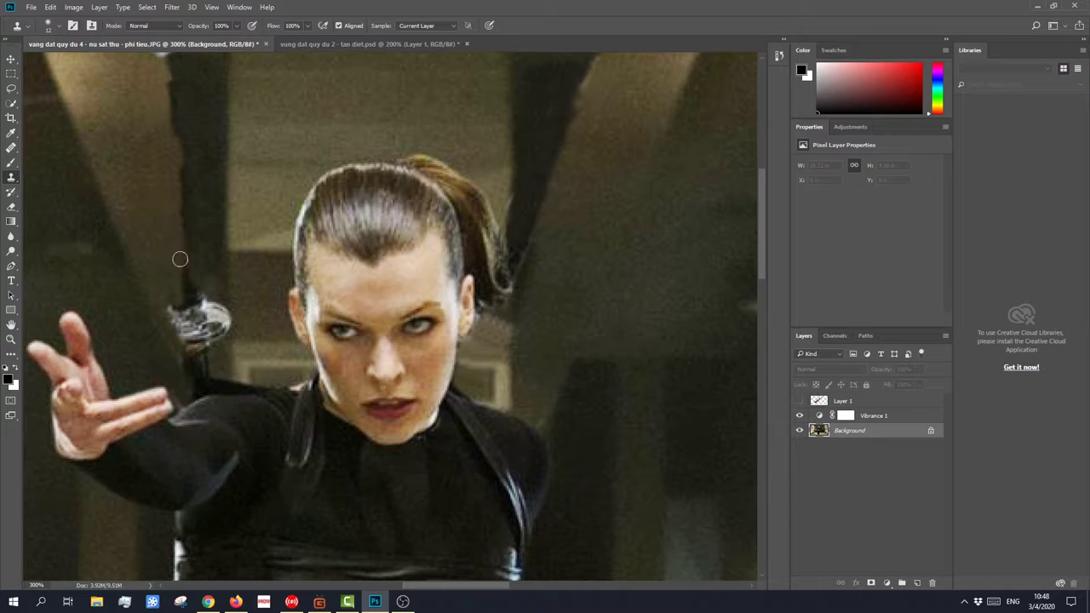
{"action": "mouse_move", "coordinate": [181, 306]}
{"action": "left_mouse_down"}
{"action": "mouse_move", "coordinate": [184, 349]}
{"action": "mouse_move", "coordinate": [187, 309]}
{"action": "mouse_move", "coordinate": [195, 364]}
{"action": "mouse_move", "coordinate": [190, 356]}
{"action": "mouse_move", "coordinate": [184, 365]}
{"action": "mouse_move", "coordinate": [198, 384]}
{"action": "mouse_move", "coordinate": [222, 368]}
{"action": "mouse_move", "coordinate": [215, 319]}
{"action": "mouse_move", "coordinate": [222, 355]}
{"action": "mouse_move", "coordinate": [227, 323]}
{"action": "mouse_move", "coordinate": [223, 339]}
{"action": "mouse_move", "coordinate": [226, 317]}
{"action": "mouse_move", "coordinate": [214, 312]}
{"action": "mouse_move", "coordinate": [228, 313]}
{"action": "mouse_move", "coordinate": [211, 297]}
{"action": "mouse_move", "coordinate": [214, 269]}
{"action": "mouse_move", "coordinate": [210, 311]}
{"action": "mouse_move", "coordinate": [195, 294]}
{"action": "mouse_move", "coordinate": [213, 369]}
{"action": "mouse_move", "coordinate": [197, 275]}
{"action": "left_mouse_up"}
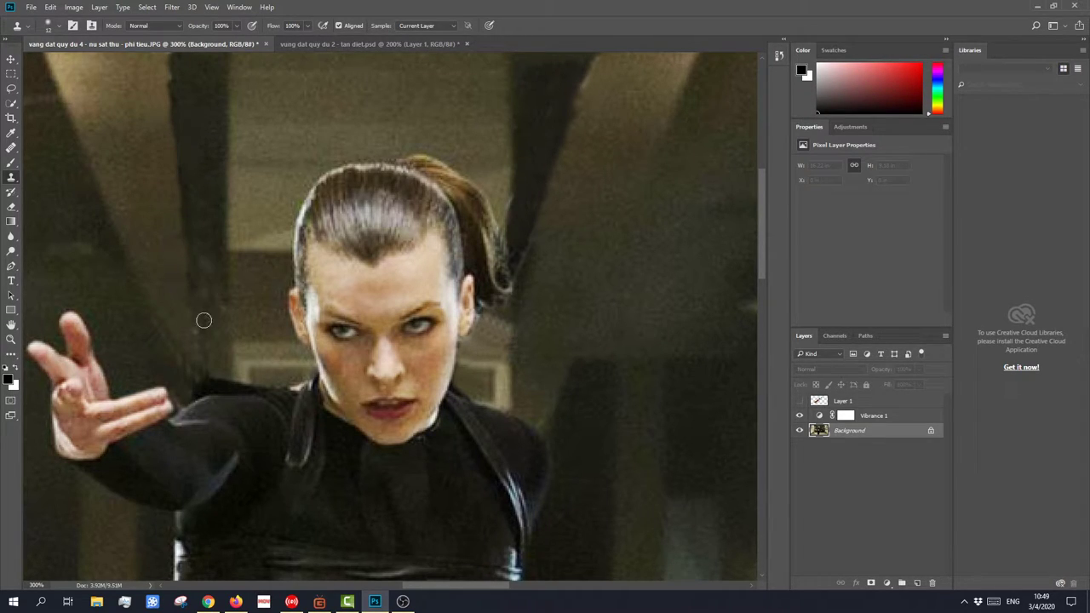
Step: Examine the retouched area around the head and shoulders at several magnifications
{"action": "scroll", "coordinate": [205, 379], "scroll_direction": "down", "scroll_amount": 2}
{"action": "scroll", "coordinate": [208, 392], "scroll_direction": "down", "scroll_amount": 4}
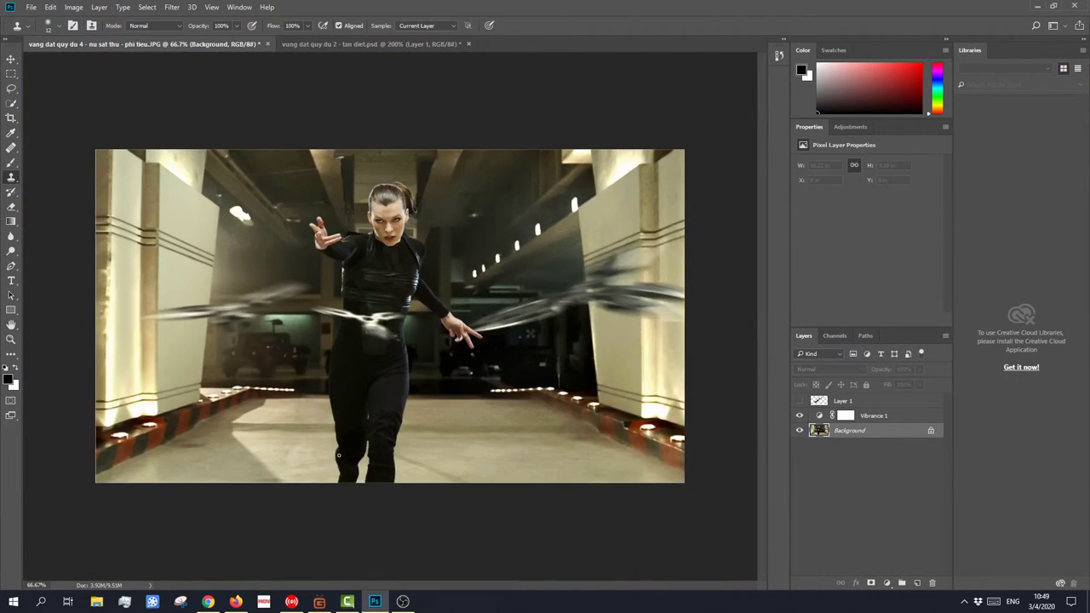
{"action": "key", "text": "ctrl+plus"}
{"action": "key", "text": "ctrl+plus"}
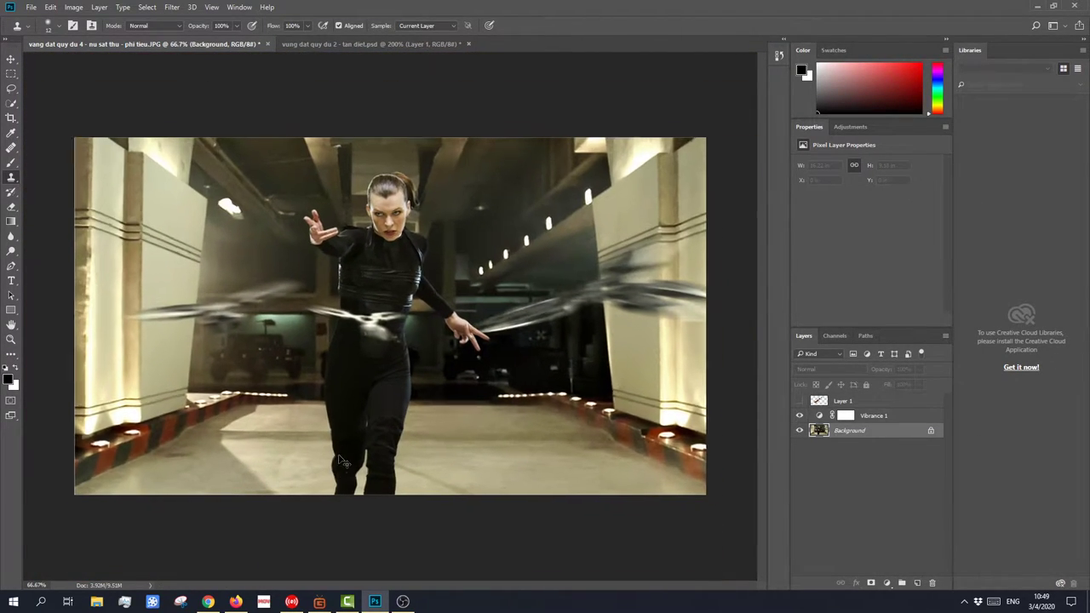
{"action": "scroll", "coordinate": [557, 214], "scroll_direction": "up", "scroll_amount": 3}
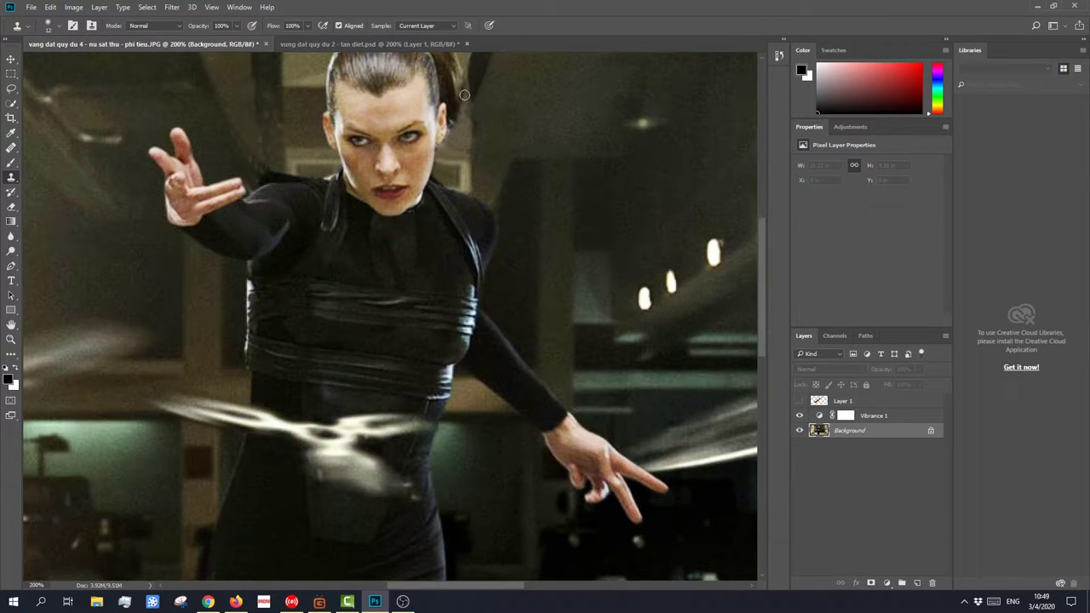
{"action": "key", "text": "ctrl+minus"}
{"action": "key", "text": "ctrl+minus"}
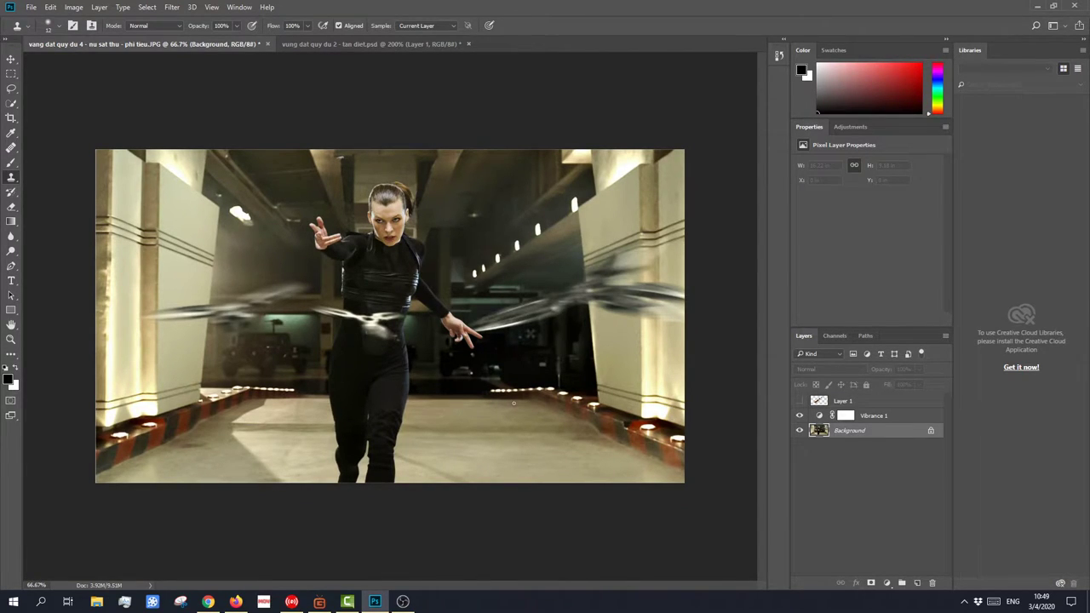
{"action": "key", "text": "ctrl+minus"}
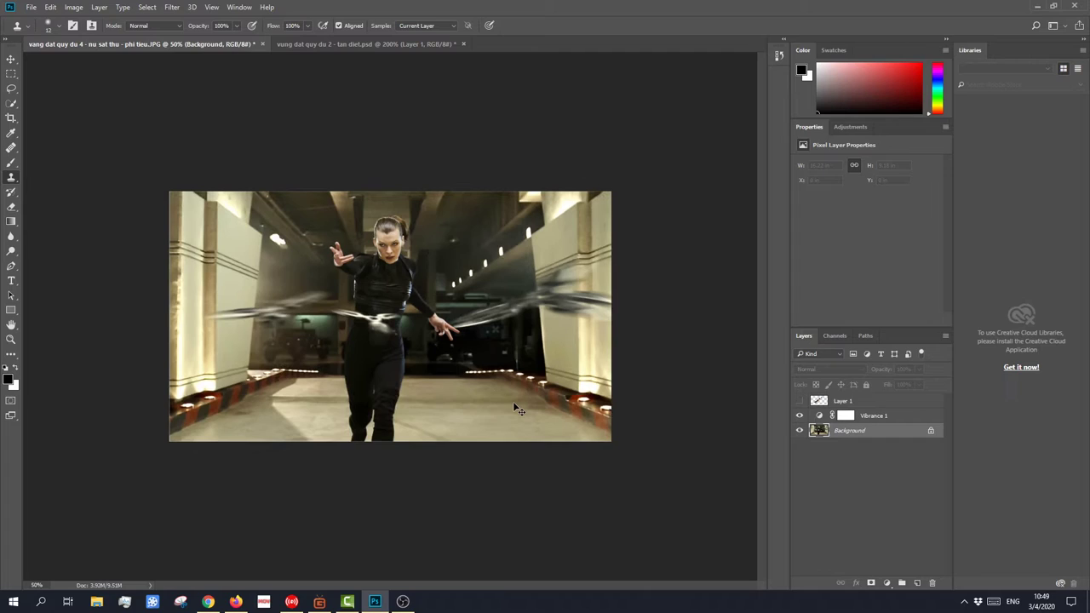
Step: Compare the retouched image with and without Layer 1 and leave the large sword layer shown
{"action": "left_click", "coordinate": [800, 401]}
{"action": "left_click", "coordinate": [799, 401]}
{"action": "left_click", "coordinate": [800, 402]}
{"action": "left_click", "coordinate": [801, 402]}
{"action": "left_click", "coordinate": [801, 402]}
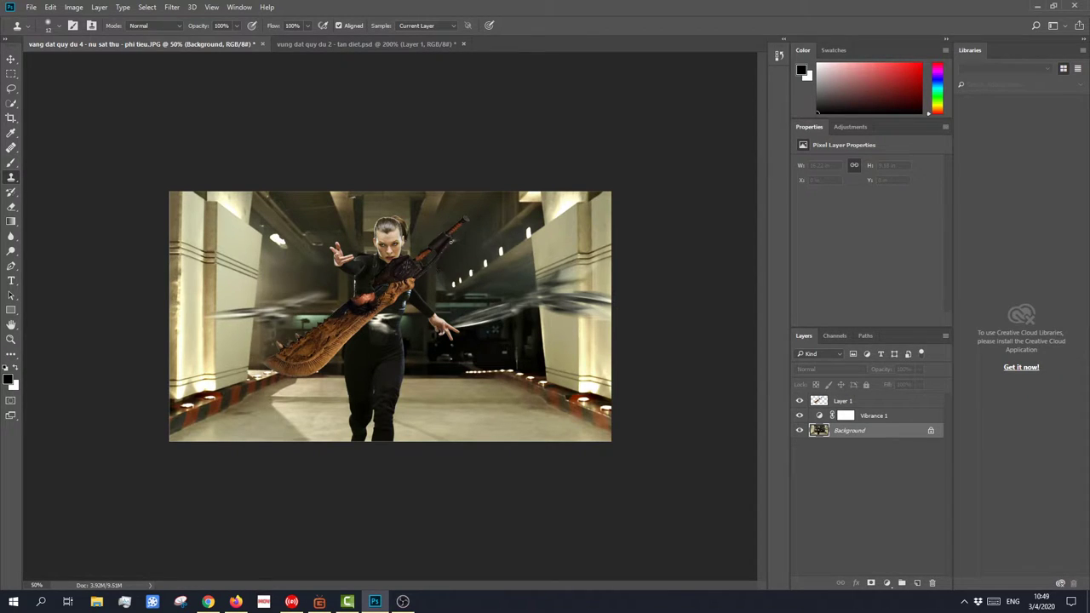
Step: Free-transform Layer 1's sword to about 106% size, rotate it about -2° and place it diagonally across the woman's torso
{"action": "left_click", "coordinate": [839, 405]}
{"action": "key", "text": "ctrl+t"}
{"action": "mouse_move", "coordinate": [242, 208]}
{"action": "left_mouse_down"}
{"action": "mouse_move", "coordinate": [249, 223]}
{"action": "mouse_move", "coordinate": [238, 215]}
{"action": "mouse_move", "coordinate": [256, 217]}
{"action": "left_mouse_up"}
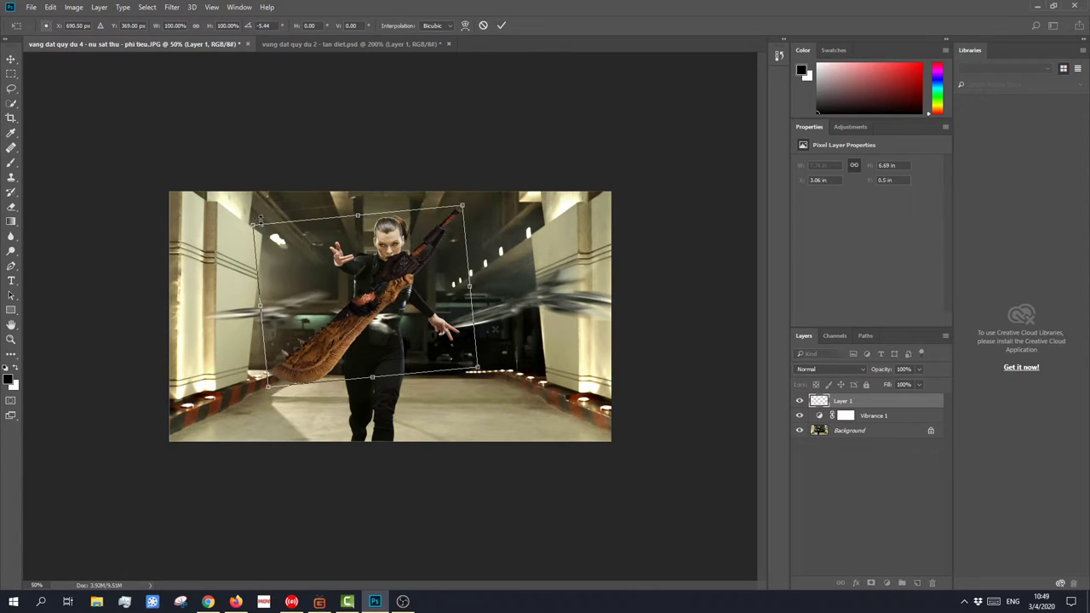
{"action": "left_click_drag", "start_coordinate": [349, 338], "coordinate": [341, 340]}
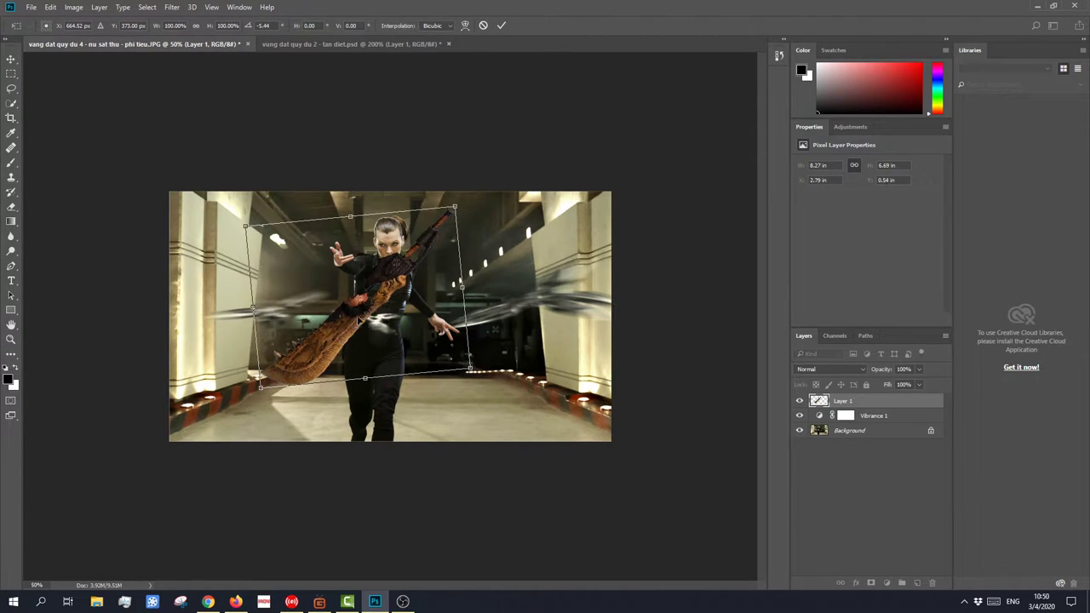
{"action": "left_click_drag", "start_coordinate": [458, 208], "coordinate": [472, 204]}
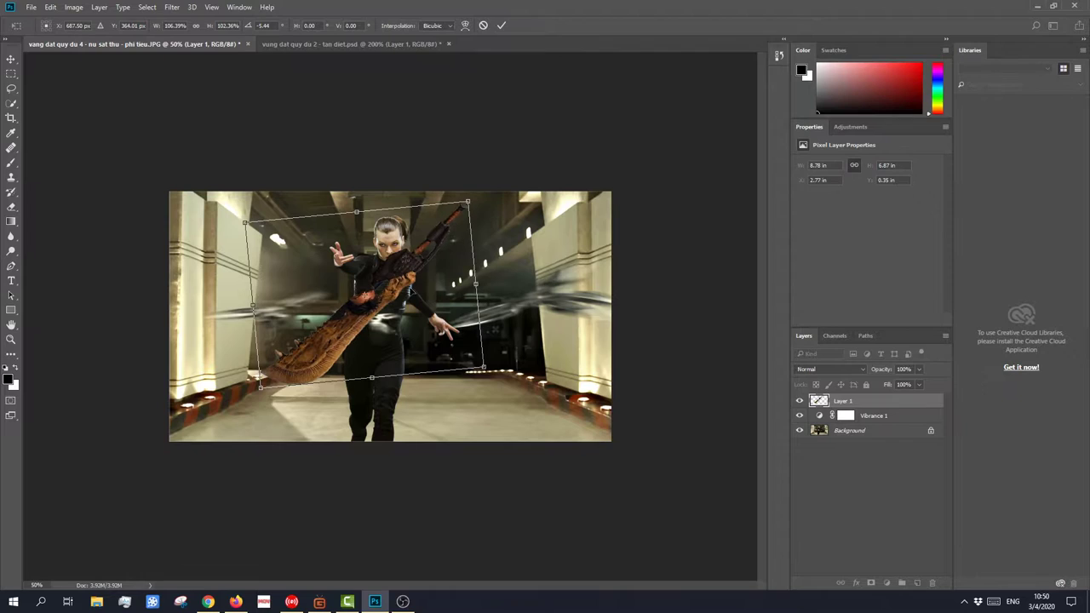
{"action": "left_click_drag", "start_coordinate": [388, 308], "coordinate": [380, 316]}
{"action": "left_click_drag", "start_coordinate": [369, 385], "coordinate": [369, 392]}
{"action": "left_click_drag", "start_coordinate": [325, 358], "coordinate": [330, 355]}
{"action": "left_click_drag", "start_coordinate": [191, 207], "coordinate": [211, 205]}
{"action": "left_click_drag", "start_coordinate": [328, 318], "coordinate": [324, 318]}
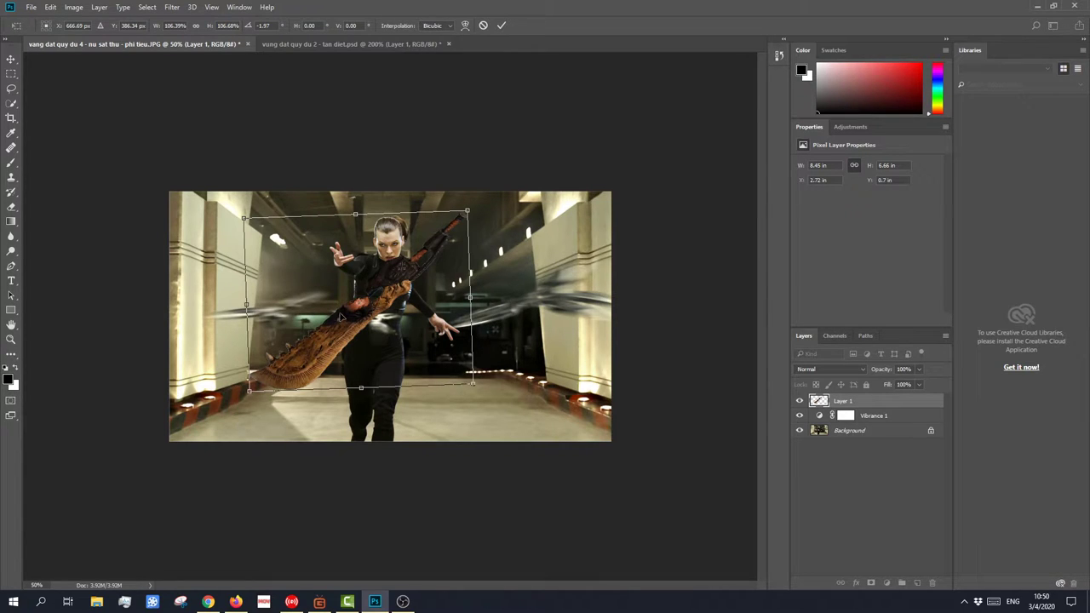
{"action": "key", "text": "Return"}
Step: Move the sword across the torso to about X 2.84 in, Y 0.66 in
{"action": "key", "text": "s"}
{"action": "key", "text": "ctrl+plus"}
{"action": "key", "text": "ctrl+plus"}
{"action": "key", "text": "ctrl+plus"}
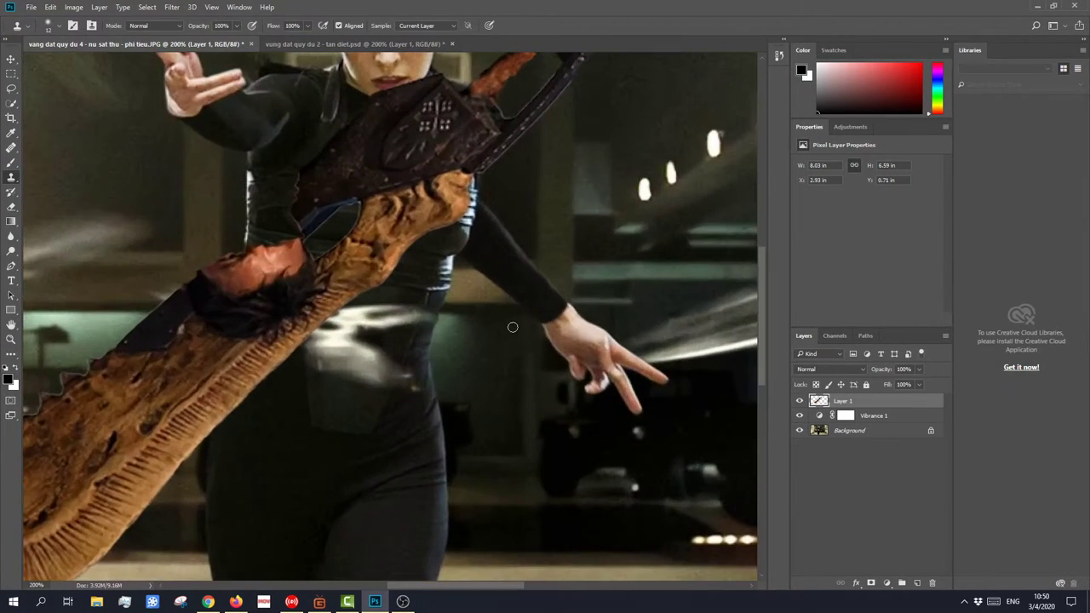
{"action": "scroll", "coordinate": [487, 247], "scroll_direction": "up", "scroll_amount": 2}
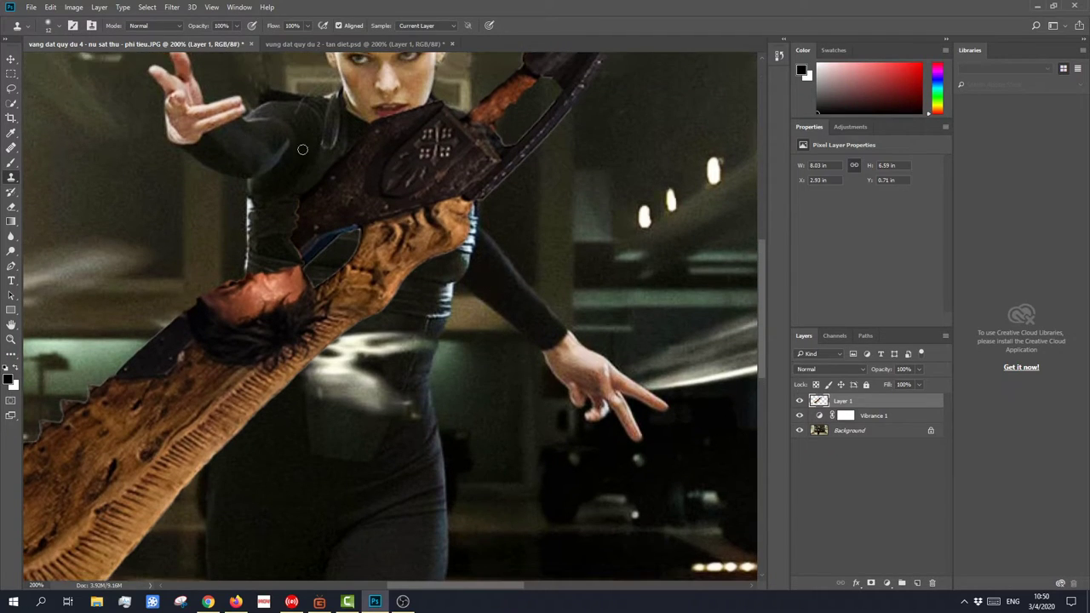
{"action": "left_click", "coordinate": [11, 73]}
{"action": "left_click", "coordinate": [11, 59]}
{"action": "left_click_drag", "start_coordinate": [385, 164], "coordinate": [430, 165]}
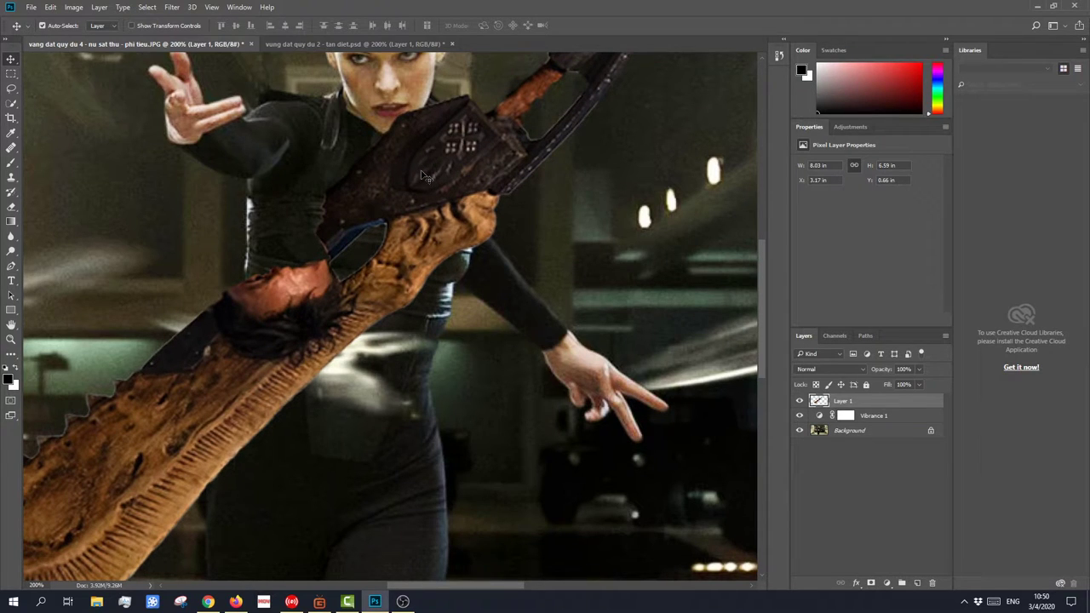
{"action": "key", "text": "ctrl+minus"}
{"action": "key", "text": "ctrl+minus"}
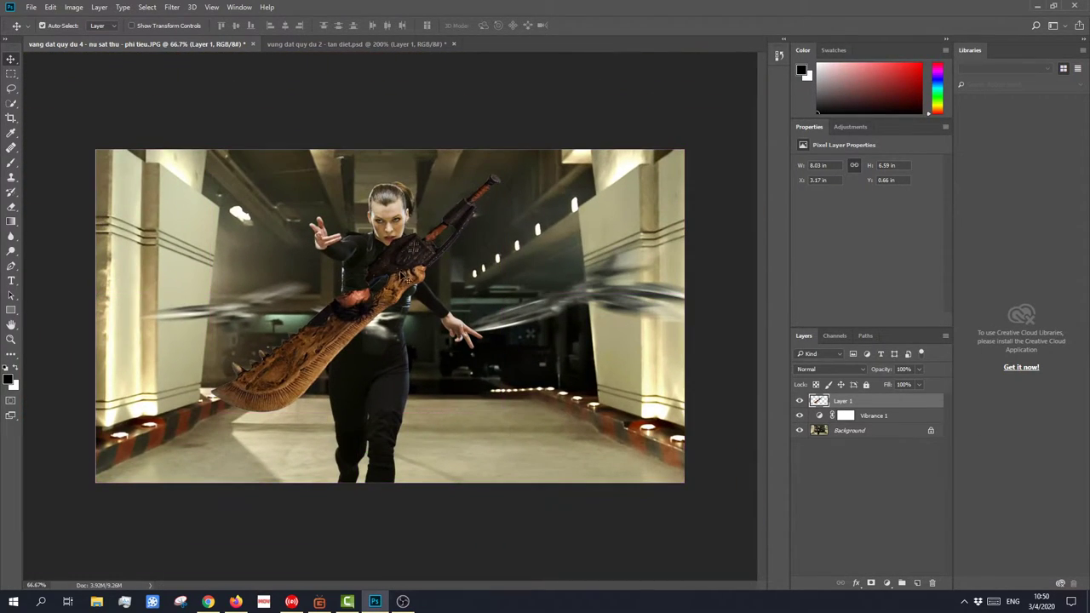
{"action": "mouse_move", "coordinate": [397, 272]}
{"action": "left_mouse_down"}
{"action": "mouse_move", "coordinate": [383, 286]}
{"action": "mouse_move", "coordinate": [392, 281]}
{"action": "left_mouse_up"}
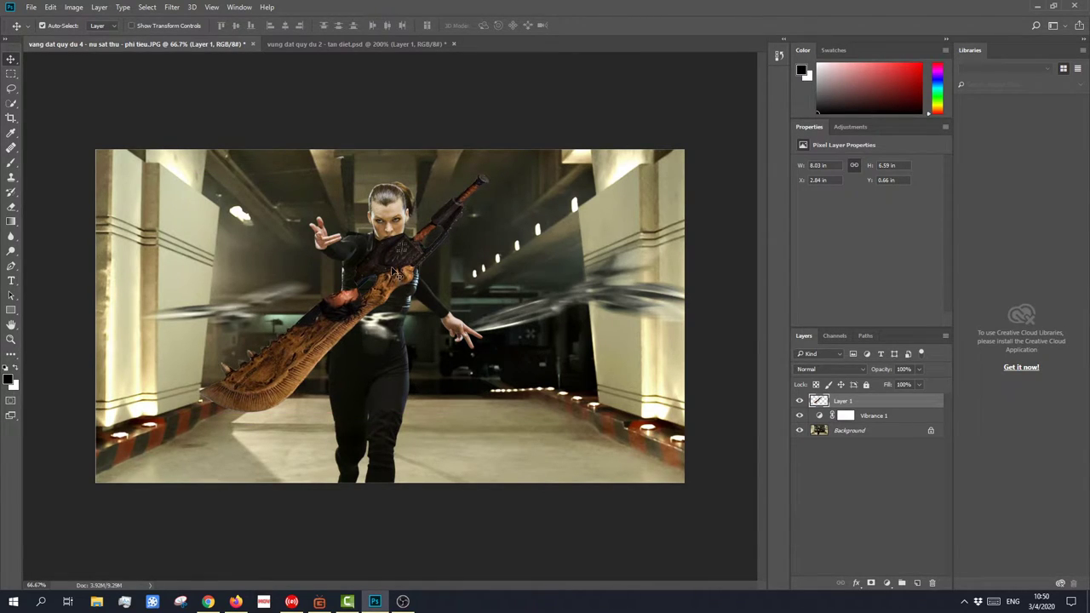
Step: Free-transform the sword to a slightly steeper angle and shift it to about X 3.03 in, Y 0.41 in
{"action": "key", "text": "ctrl+t"}
{"action": "left_click_drag", "start_coordinate": [198, 164], "coordinate": [186, 167]}
{"action": "left_click_drag", "start_coordinate": [392, 267], "coordinate": [391, 268]}
{"action": "mouse_move", "coordinate": [190, 176]}
{"action": "left_mouse_down"}
{"action": "mouse_move", "coordinate": [166, 179]}
{"action": "mouse_move", "coordinate": [208, 184]}
{"action": "left_mouse_up"}
{"action": "key", "text": "Return"}
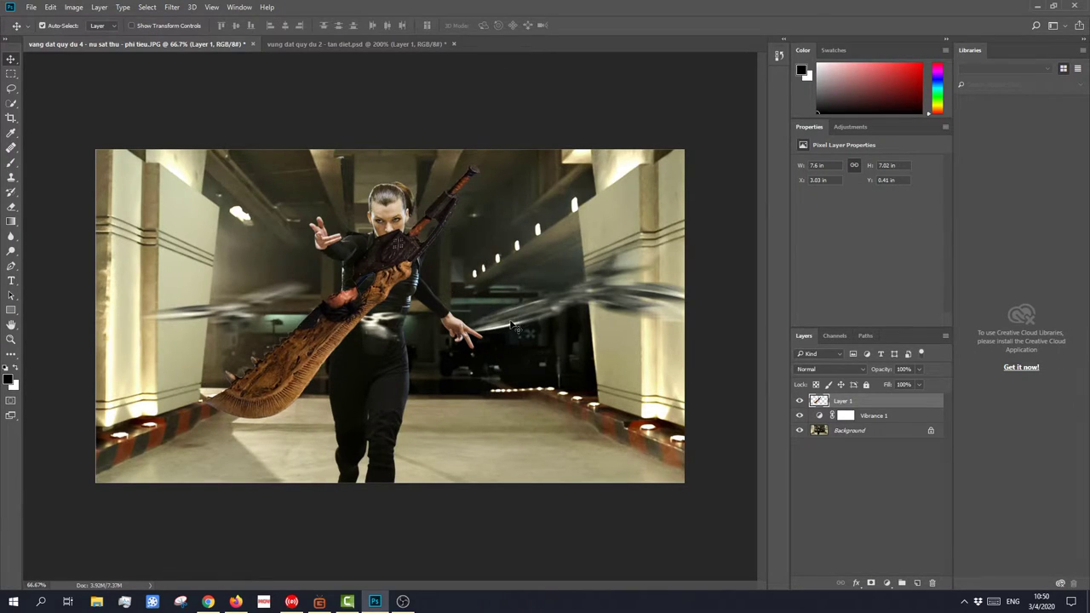
Step: Lower Layer 1's opacity to 57% so the woman's face and torso show through the sword
{"action": "left_click", "coordinate": [919, 369]}
{"action": "key", "text": "ctrl+plus"}
{"action": "key", "text": "ctrl+plus"}
{"action": "key", "text": "ctrl+plus"}
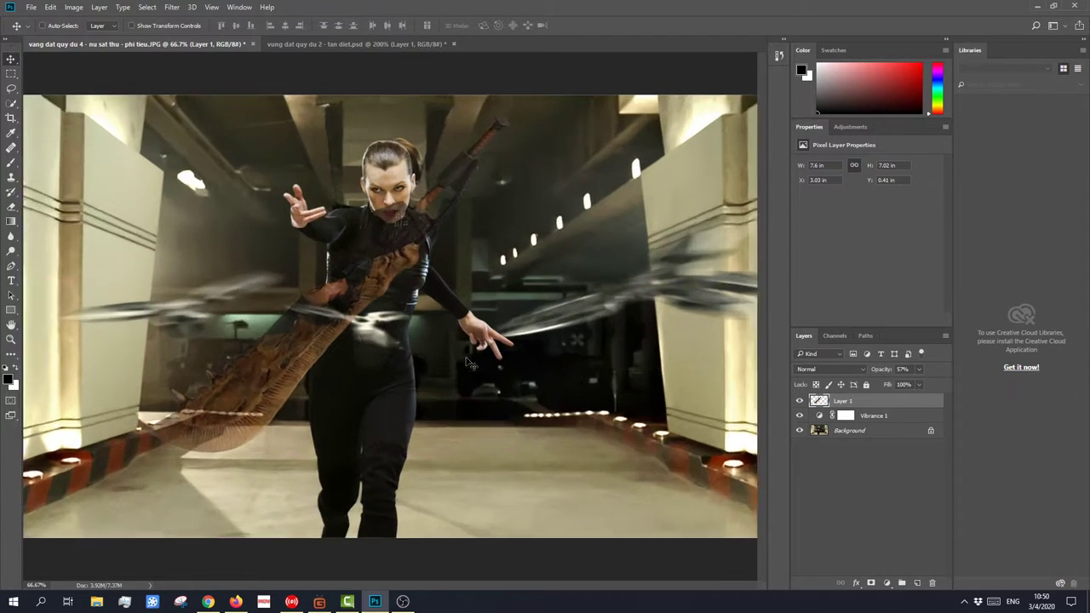
{"action": "scroll", "coordinate": [544, 362], "scroll_direction": "up", "scroll_amount": 5}
{"action": "scroll", "coordinate": [542, 362], "scroll_direction": "up", "scroll_amount": 1}
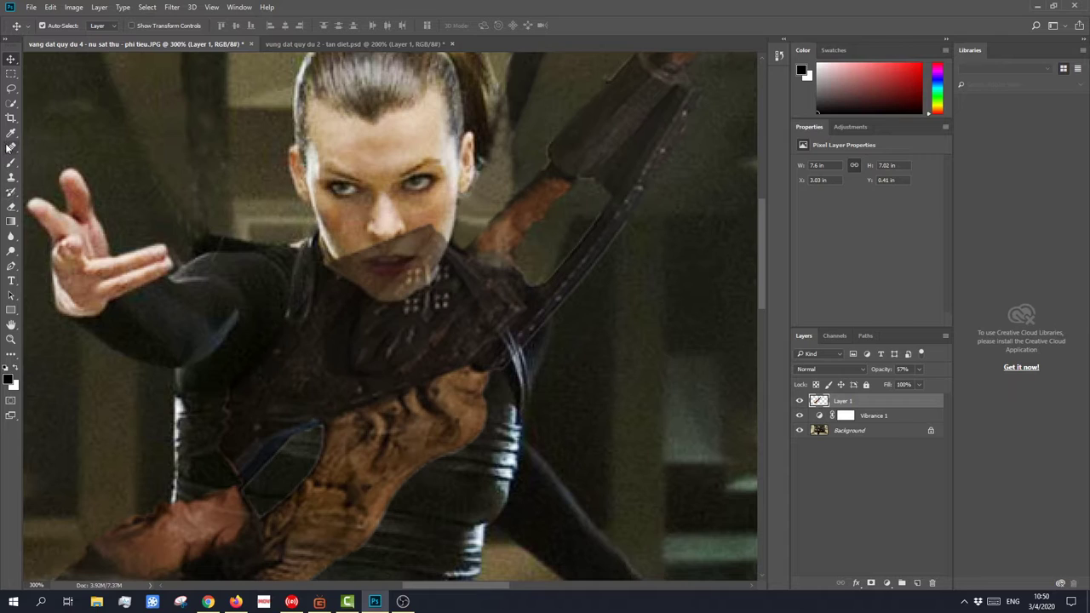
Step: Erase the sword along the woman's jaw and neck edge with a small hard eraser about 10 px wide
{"action": "left_click", "coordinate": [11, 207]}
{"action": "mouse_move", "coordinate": [513, 321]}
{"action": "left_mouse_down"}
{"action": "mouse_move", "coordinate": [526, 319]}
{"action": "mouse_move", "coordinate": [504, 296]}
{"action": "mouse_move", "coordinate": [441, 260]}
{"action": "mouse_move", "coordinate": [444, 274]}
{"action": "left_mouse_up"}
{"action": "right_click", "coordinate": [446, 276], "text": "alt"}
{"action": "right_click", "coordinate": [451, 259], "text": "alt"}
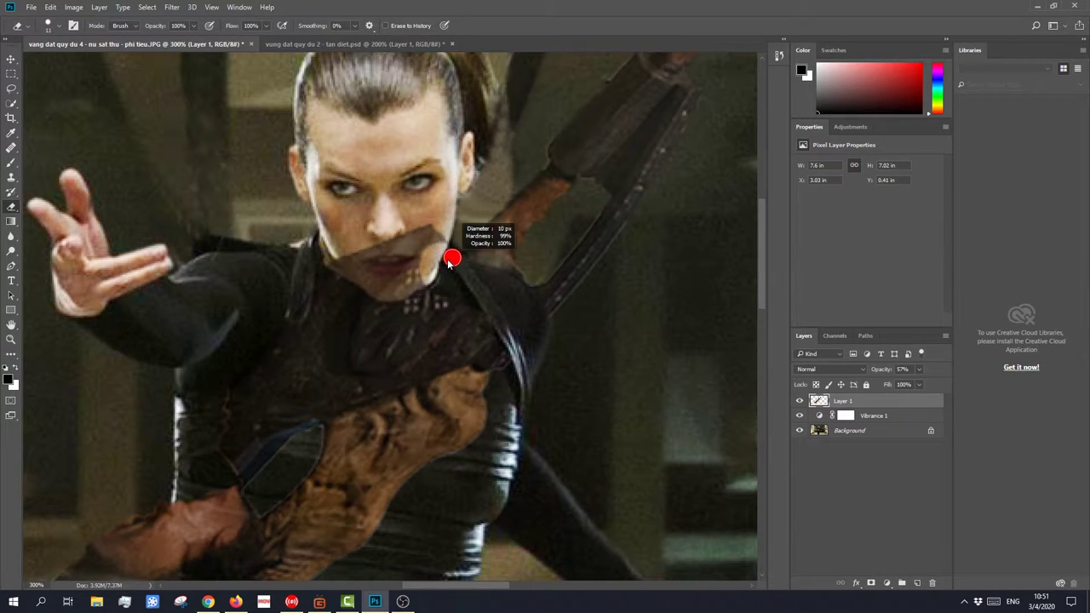
{"action": "left_click_drag", "start_coordinate": [450, 250], "coordinate": [422, 232]}
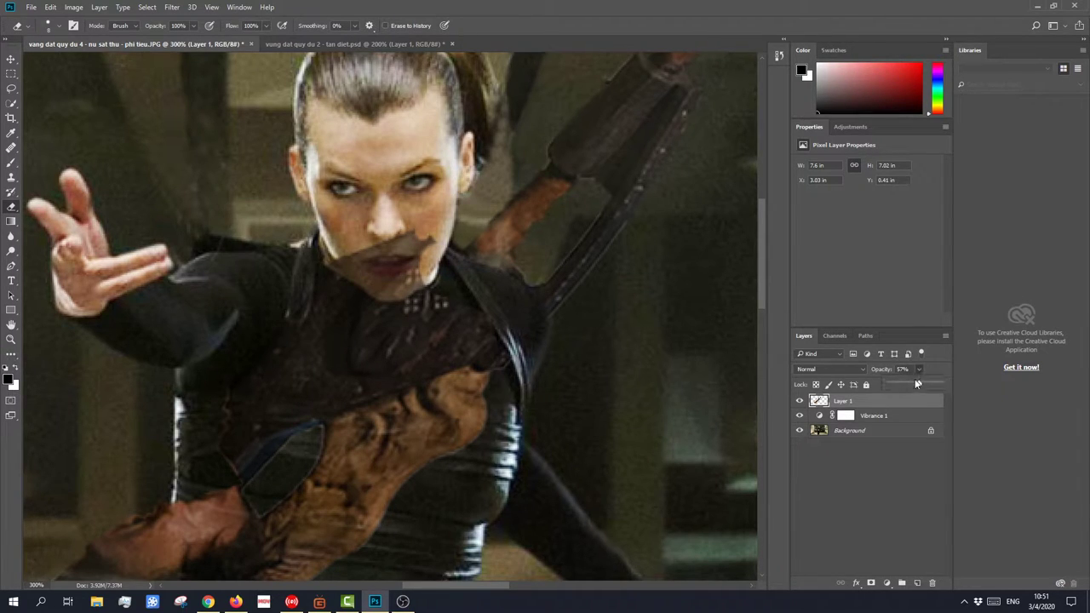
Step: Drop Layer 1's opacity to 0% to inspect the body outline beneath the sword, and restore it to 57%
{"action": "left_click_drag", "start_coordinate": [920, 386], "coordinate": [857, 388]}
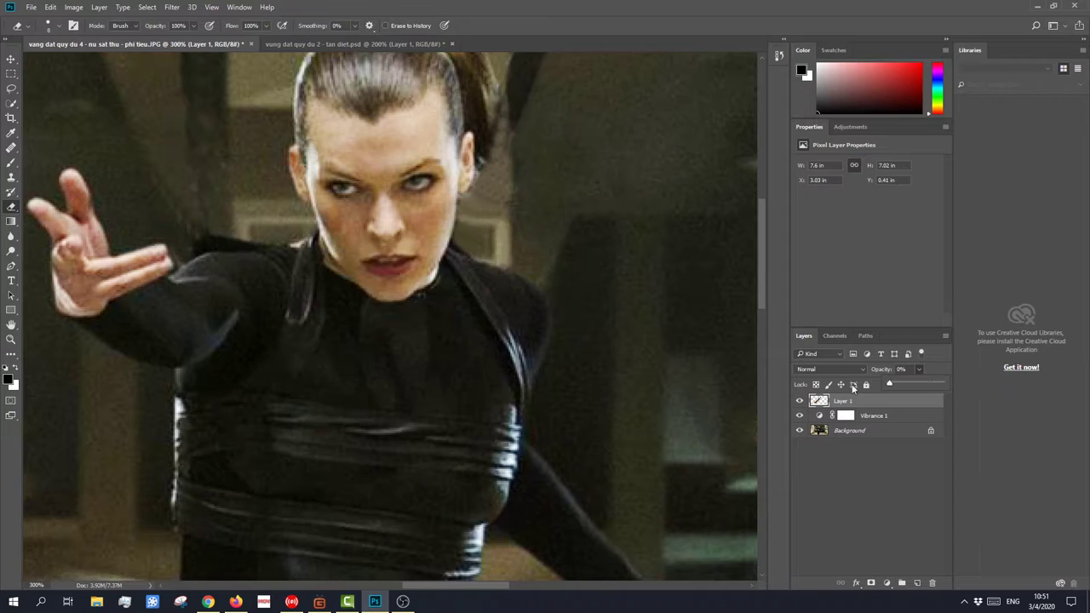
{"action": "left_click_drag", "start_coordinate": [933, 386], "coordinate": [920, 391]}
{"action": "left_click", "coordinate": [483, 274]}
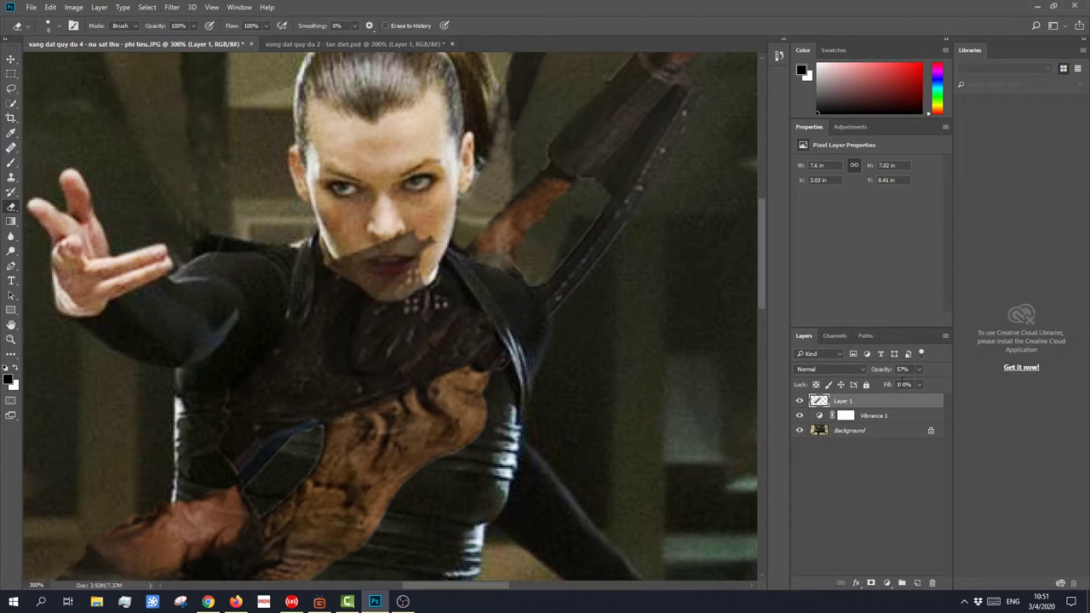
Step: Lower Layer 1's opacity to 27% and erase the sword along the body's outline from the waist down to the hip
{"action": "scroll", "coordinate": [256, 392], "scroll_direction": "down", "scroll_amount": 4}
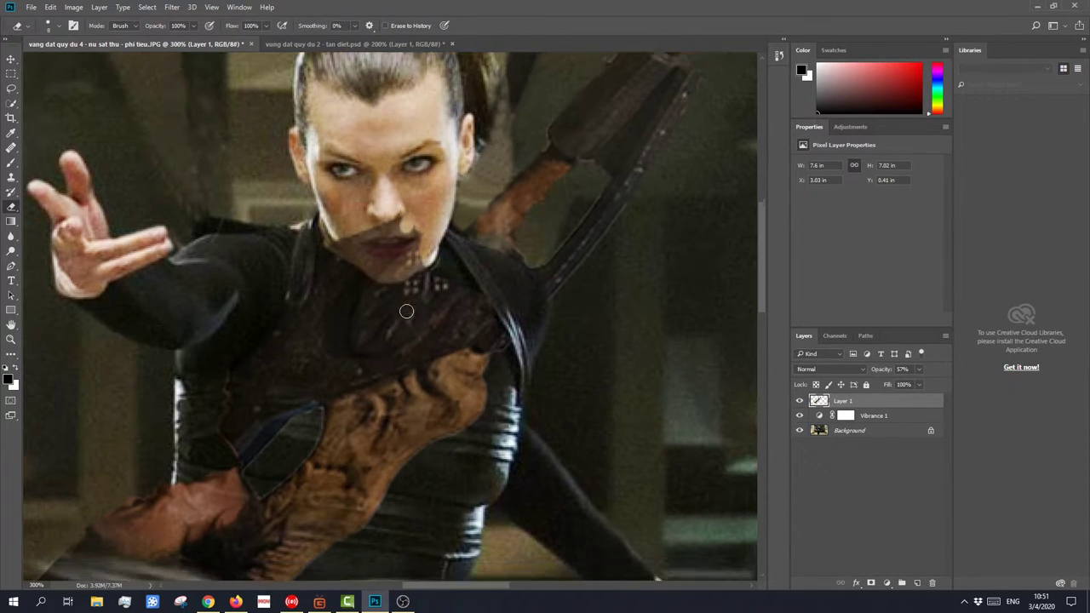
{"action": "scroll", "coordinate": [256, 392], "scroll_direction": "down", "scroll_amount": 5}
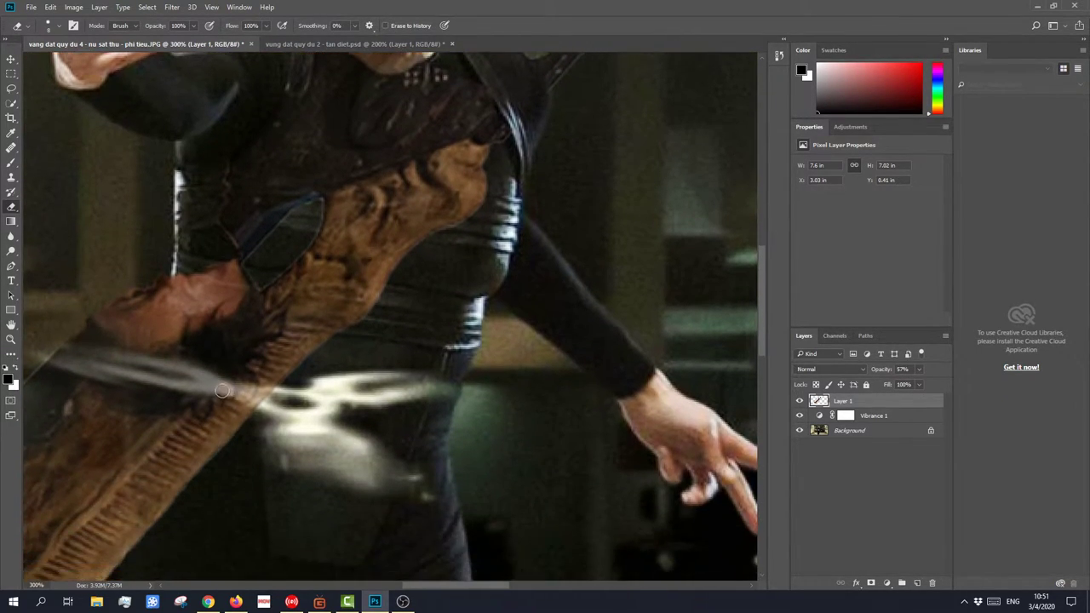
{"action": "left_click_drag", "start_coordinate": [916, 385], "coordinate": [905, 386]}
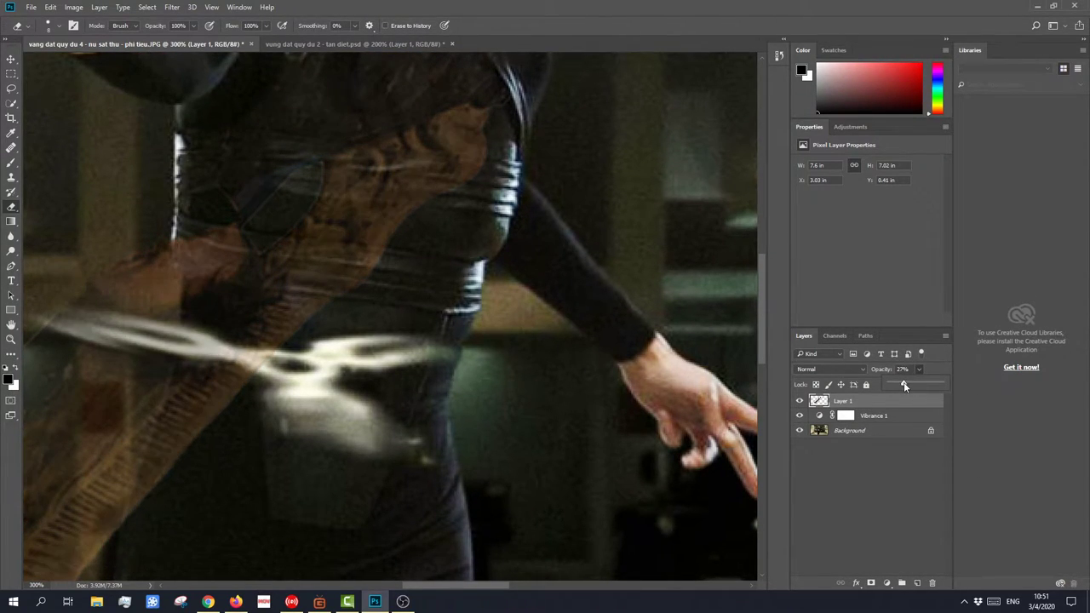
{"action": "left_click", "coordinate": [186, 234]}
{"action": "left_click_drag", "start_coordinate": [179, 250], "coordinate": [186, 308]}
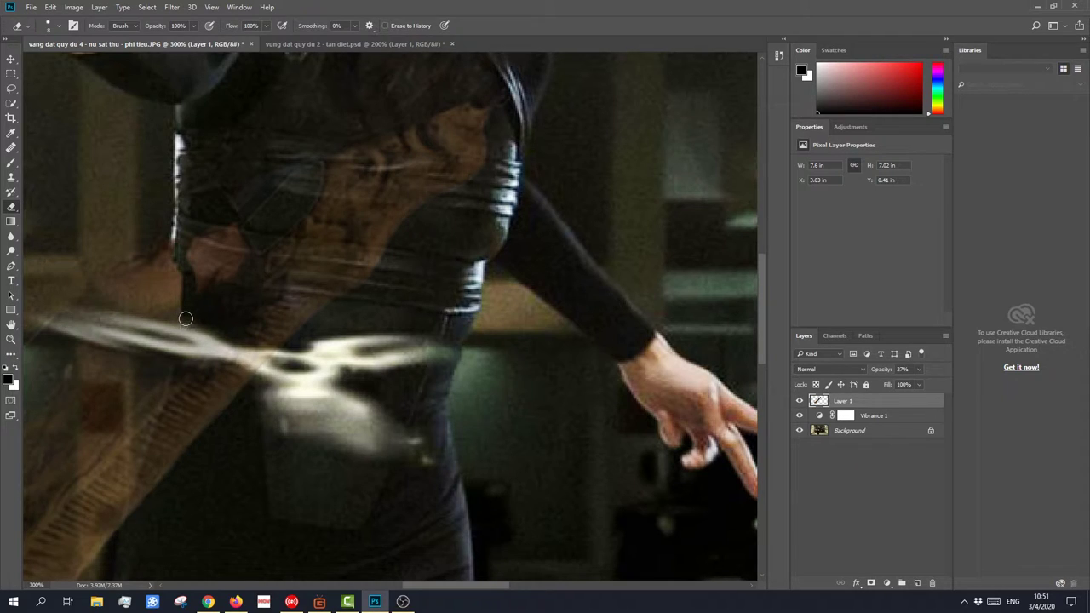
{"action": "left_click_drag", "start_coordinate": [185, 318], "coordinate": [183, 349]}
{"action": "mouse_move", "coordinate": [174, 383]}
{"action": "left_mouse_down"}
{"action": "mouse_move", "coordinate": [128, 519]}
{"action": "mouse_move", "coordinate": [174, 401]}
{"action": "mouse_move", "coordinate": [155, 474]}
{"action": "mouse_move", "coordinate": [172, 450]}
{"action": "mouse_move", "coordinate": [150, 505]}
{"action": "left_mouse_up"}
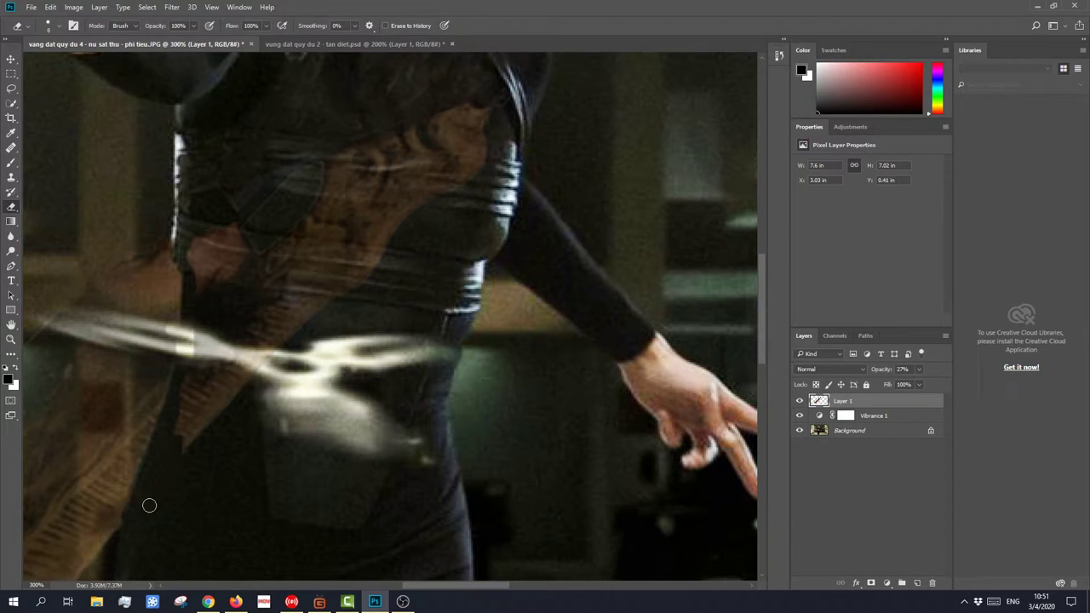
Step: Erase the rest of the sword covering the waist and midriff, enlarging the eraser to 16 px
{"action": "mouse_move", "coordinate": [174, 455]}
{"action": "left_mouse_down"}
{"action": "mouse_move", "coordinate": [198, 358]}
{"action": "mouse_move", "coordinate": [223, 396]}
{"action": "mouse_move", "coordinate": [226, 385]}
{"action": "mouse_move", "coordinate": [198, 429]}
{"action": "mouse_move", "coordinate": [189, 365]}
{"action": "mouse_move", "coordinate": [211, 366]}
{"action": "mouse_move", "coordinate": [195, 337]}
{"action": "mouse_move", "coordinate": [202, 252]}
{"action": "mouse_move", "coordinate": [215, 343]}
{"action": "mouse_move", "coordinate": [240, 393]}
{"action": "mouse_move", "coordinate": [208, 354]}
{"action": "mouse_move", "coordinate": [237, 251]}
{"action": "mouse_move", "coordinate": [239, 295]}
{"action": "mouse_move", "coordinate": [208, 236]}
{"action": "mouse_move", "coordinate": [210, 247]}
{"action": "mouse_move", "coordinate": [203, 241]}
{"action": "mouse_move", "coordinate": [237, 226]}
{"action": "mouse_move", "coordinate": [282, 230]}
{"action": "mouse_move", "coordinate": [295, 200]}
{"action": "mouse_move", "coordinate": [428, 149]}
{"action": "mouse_move", "coordinate": [482, 149]}
{"action": "mouse_move", "coordinate": [475, 161]}
{"action": "mouse_move", "coordinate": [261, 172]}
{"action": "mouse_move", "coordinate": [250, 142]}
{"action": "mouse_move", "coordinate": [230, 218]}
{"action": "mouse_move", "coordinate": [239, 149]}
{"action": "mouse_move", "coordinate": [479, 116]}
{"action": "mouse_move", "coordinate": [466, 103]}
{"action": "mouse_move", "coordinate": [464, 160]}
{"action": "mouse_move", "coordinate": [409, 190]}
{"action": "mouse_move", "coordinate": [291, 342]}
{"action": "mouse_move", "coordinate": [358, 257]}
{"action": "mouse_move", "coordinate": [341, 233]}
{"action": "mouse_move", "coordinate": [299, 277]}
{"action": "mouse_move", "coordinate": [268, 279]}
{"action": "mouse_move", "coordinate": [380, 189]}
{"action": "left_mouse_up"}
{"action": "key", "text": "bracketright"}
{"action": "key", "text": "bracketright"}
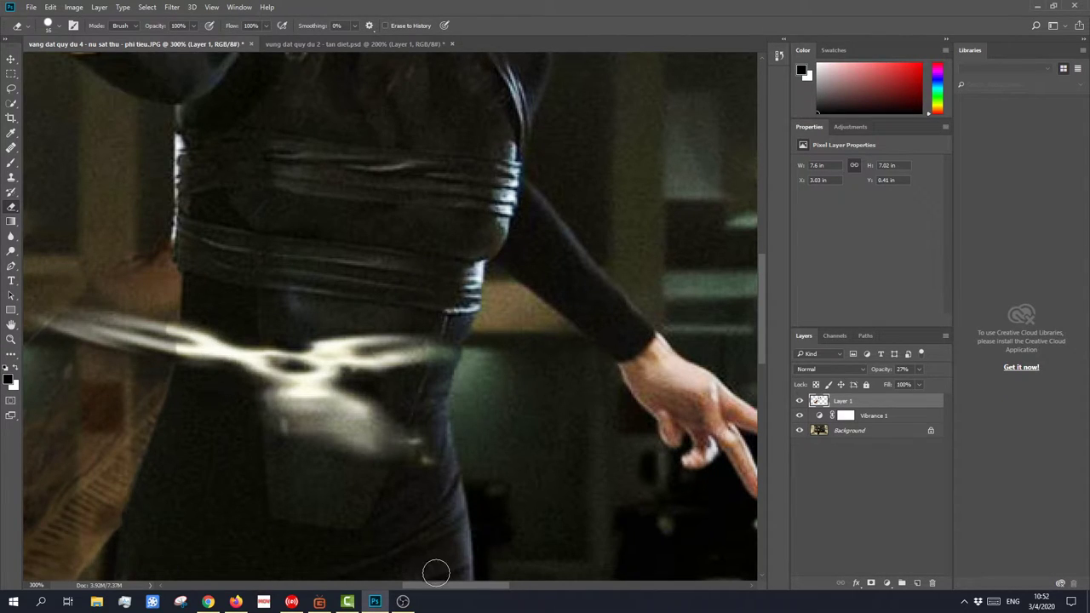
Step: Erase the sword over the blurred throwing blade beside the waist, using a very fine eraser of 4 px and smaller
{"action": "left_click_drag", "start_coordinate": [430, 590], "coordinate": [384, 588]}
{"action": "right_click", "coordinate": [492, 351], "text": "alt"}
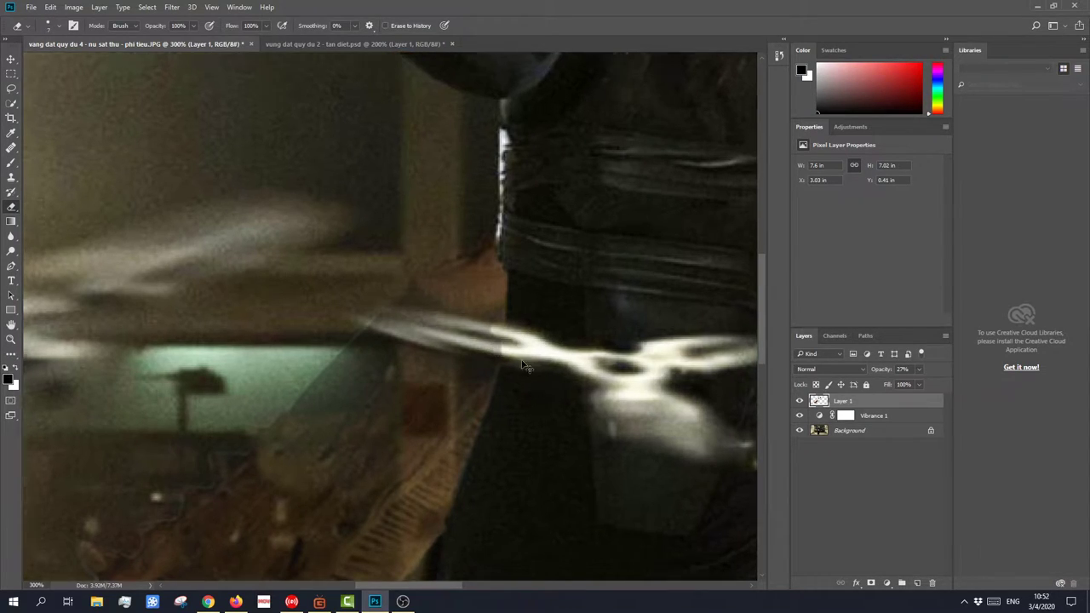
{"action": "scroll", "coordinate": [587, 384], "scroll_direction": "up", "scroll_amount": 3}
{"action": "right_click", "coordinate": [603, 388], "text": "alt"}
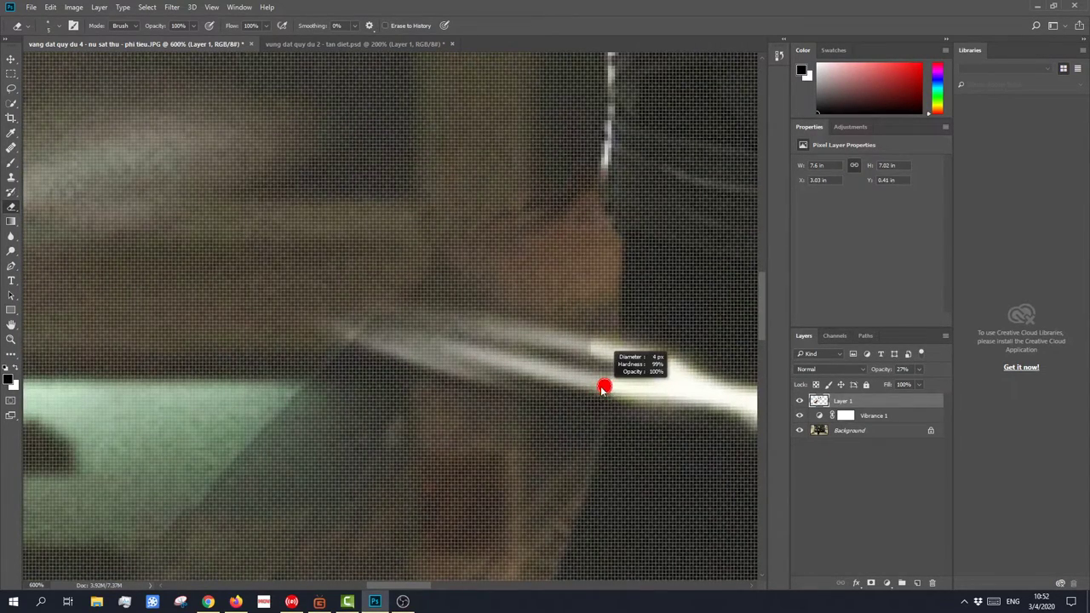
{"action": "mouse_move", "coordinate": [552, 376]}
{"action": "left_mouse_down"}
{"action": "mouse_move", "coordinate": [481, 354]}
{"action": "mouse_move", "coordinate": [617, 378]}
{"action": "mouse_move", "coordinate": [634, 361]}
{"action": "mouse_move", "coordinate": [482, 326]}
{"action": "left_mouse_up"}
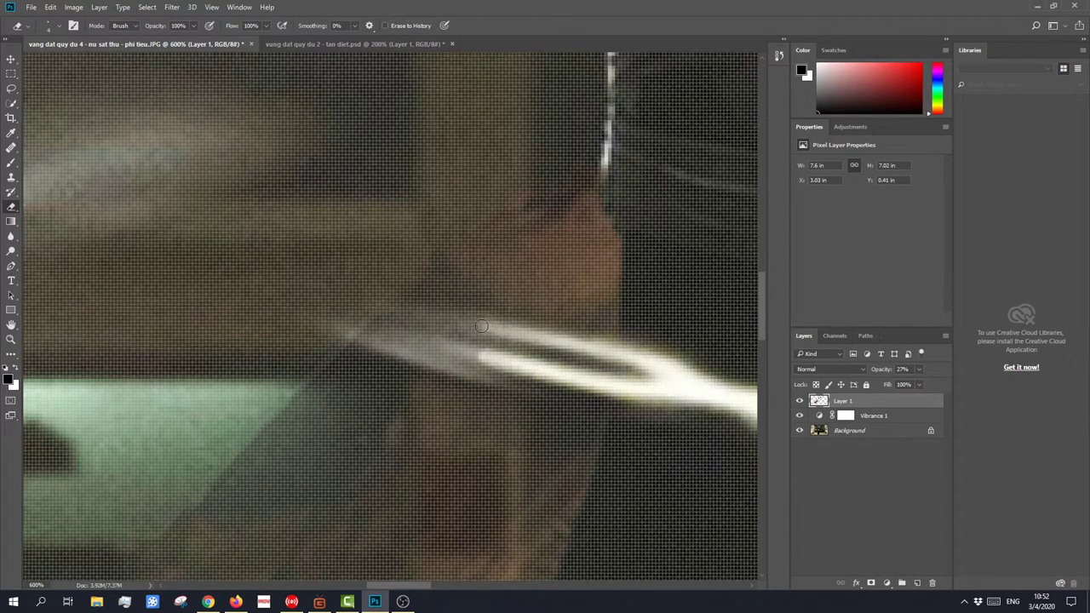
{"action": "right_click", "coordinate": [471, 328], "text": "alt"}
{"action": "mouse_move", "coordinate": [489, 356]}
{"action": "left_mouse_down"}
{"action": "mouse_move", "coordinate": [442, 342]}
{"action": "mouse_move", "coordinate": [422, 357]}
{"action": "mouse_move", "coordinate": [360, 337]}
{"action": "mouse_move", "coordinate": [460, 370]}
{"action": "mouse_move", "coordinate": [421, 350]}
{"action": "mouse_move", "coordinate": [453, 359]}
{"action": "left_mouse_up"}
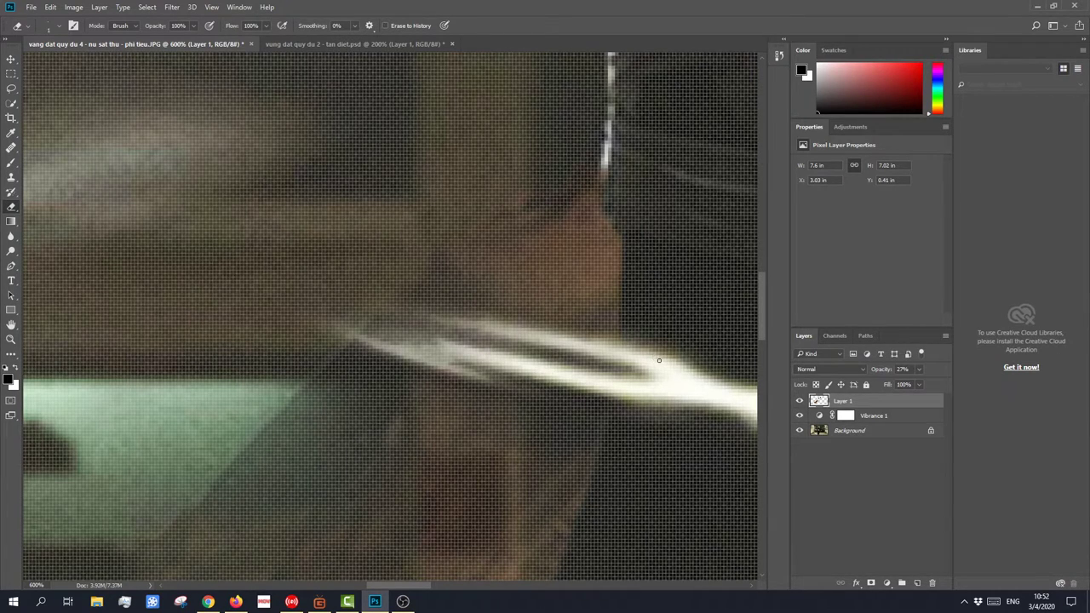
Step: Restore Layer 1's opacity to 100% with the whole image in view
{"action": "key", "text": "ctrl+minus"}
{"action": "key", "text": "ctrl+minus"}
{"action": "key", "text": "ctrl+minus"}
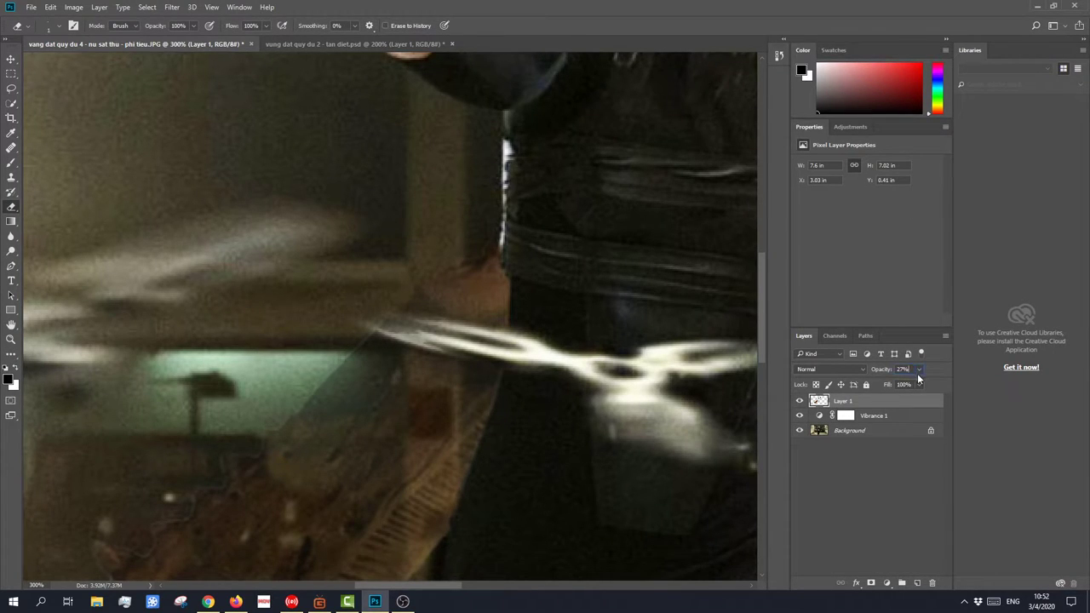
{"action": "key", "text": "ctrl+minus"}
{"action": "key", "text": "ctrl+minus"}
{"action": "key", "text": "ctrl+minus"}
{"action": "key", "text": "ctrl+minus"}
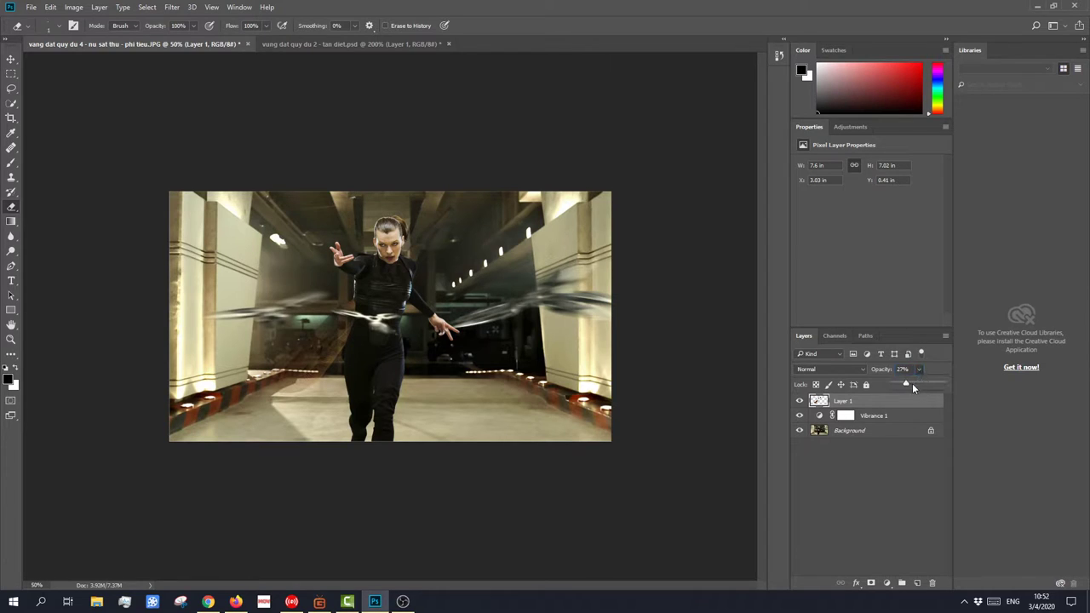
{"action": "left_click_drag", "start_coordinate": [912, 385], "coordinate": [948, 388]}
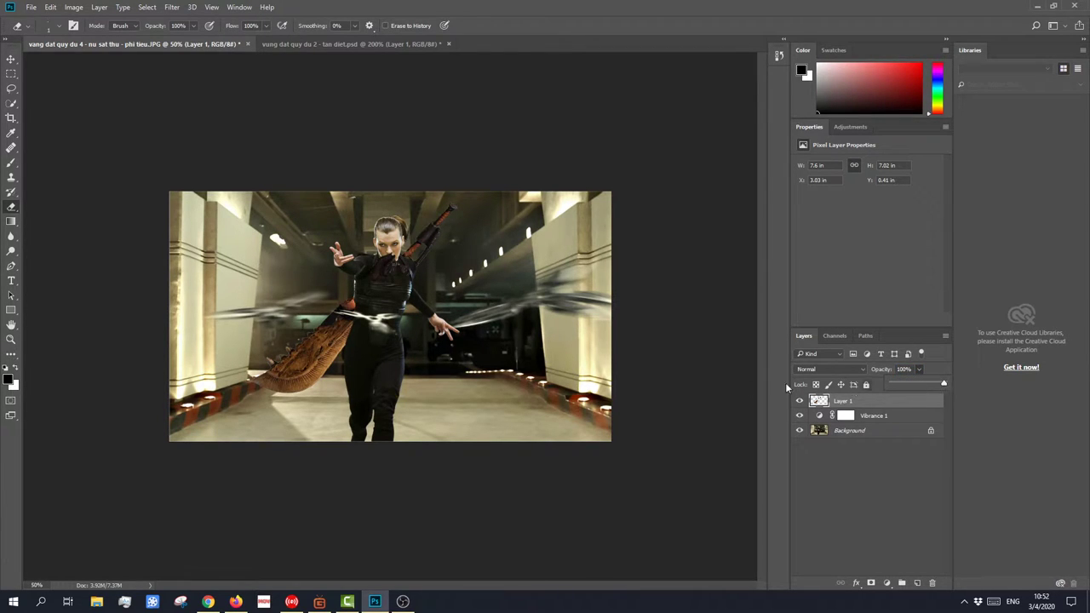
Step: Erase the remaining sword parts over the woman's chest, neck and chin with a 54 px eraser
{"action": "key", "text": "ctrl+plus"}
{"action": "key", "text": "ctrl+plus"}
{"action": "key", "text": "ctrl+plus"}
{"action": "key", "text": "ctrl+plus"}
{"action": "key", "text": "ctrl+minus"}
{"action": "scroll", "coordinate": [341, 251], "scroll_direction": "up", "scroll_amount": 3}
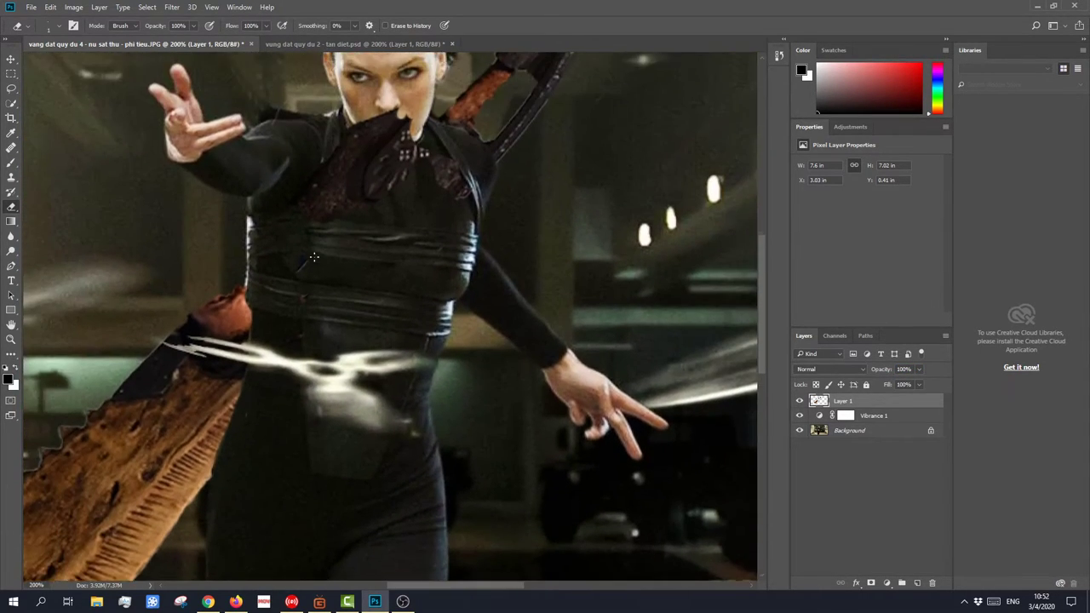
{"action": "left_click_drag", "start_coordinate": [367, 247], "coordinate": [381, 245]}
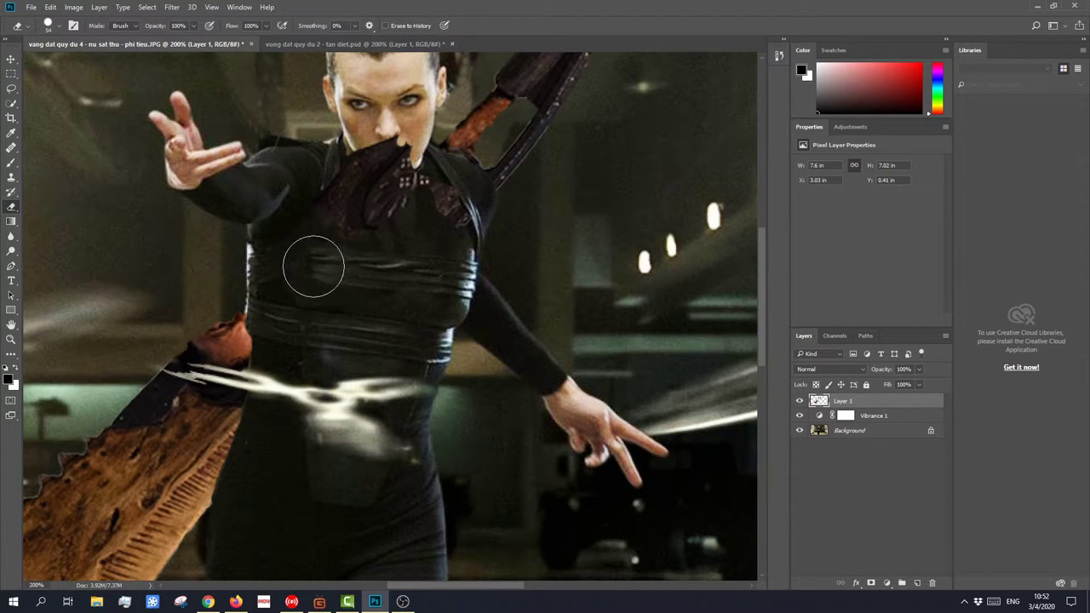
{"action": "mouse_move", "coordinate": [333, 204]}
{"action": "left_mouse_down"}
{"action": "mouse_move", "coordinate": [388, 153]}
{"action": "mouse_move", "coordinate": [358, 172]}
{"action": "mouse_move", "coordinate": [449, 217]}
{"action": "mouse_move", "coordinate": [429, 206]}
{"action": "mouse_move", "coordinate": [383, 216]}
{"action": "mouse_move", "coordinate": [443, 223]}
{"action": "left_mouse_up"}
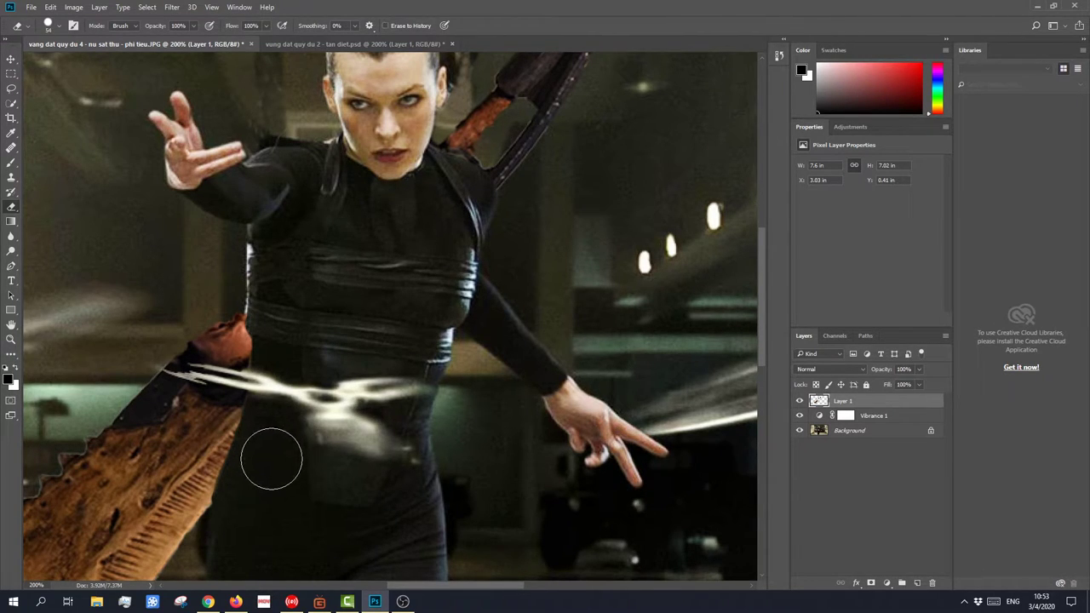
{"action": "key", "text": "ctrl+minus"}
{"action": "key", "text": "ctrl+minus"}
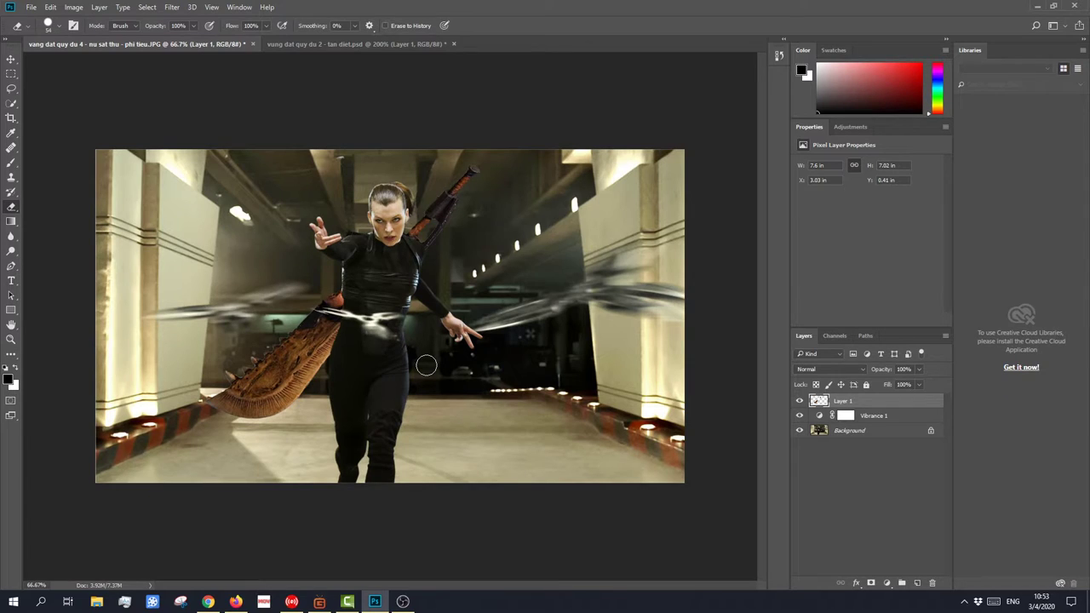
Step: Reduce Layer 1's opacity to 18% and erase more of the sword over the blurred blade's tips with a fine eraser
{"action": "key", "text": "ctrl+plus"}
{"action": "key", "text": "ctrl+plus"}
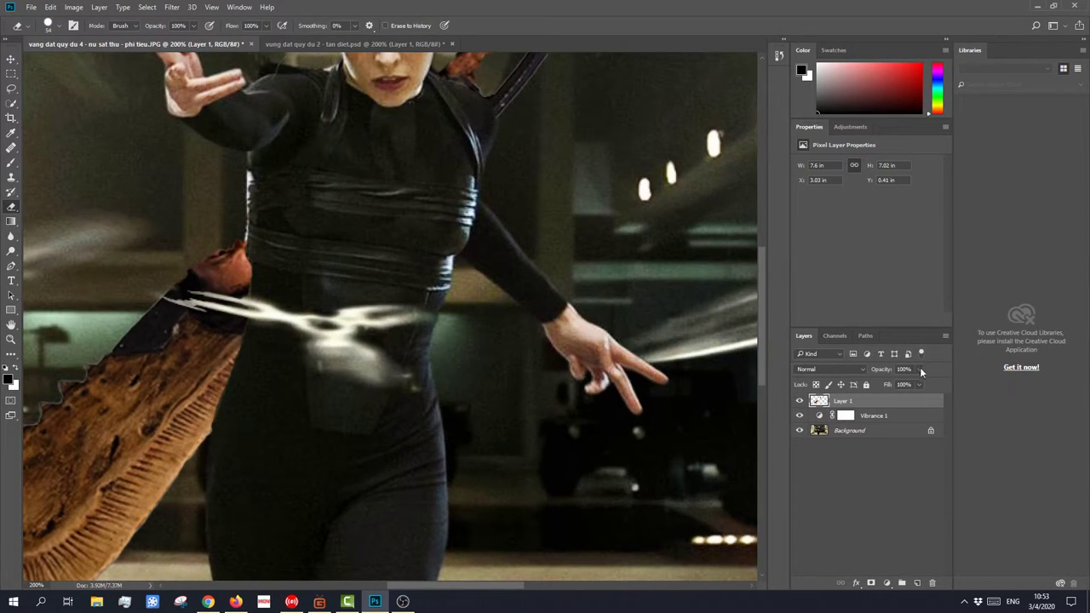
{"action": "left_click_drag", "start_coordinate": [917, 385], "coordinate": [800, 393]}
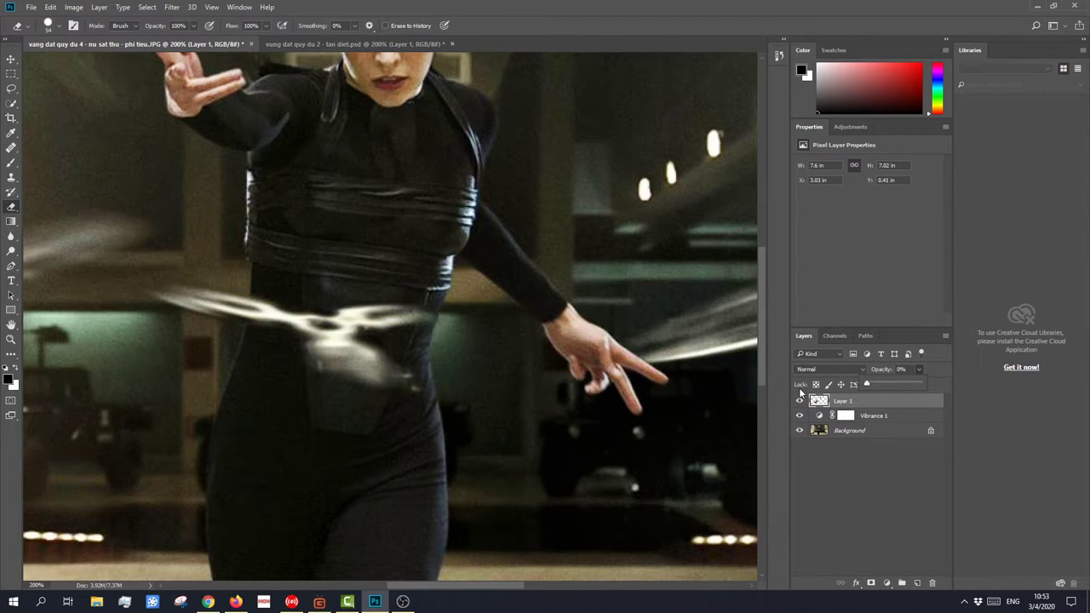
{"action": "key", "text": "ctrl+plus"}
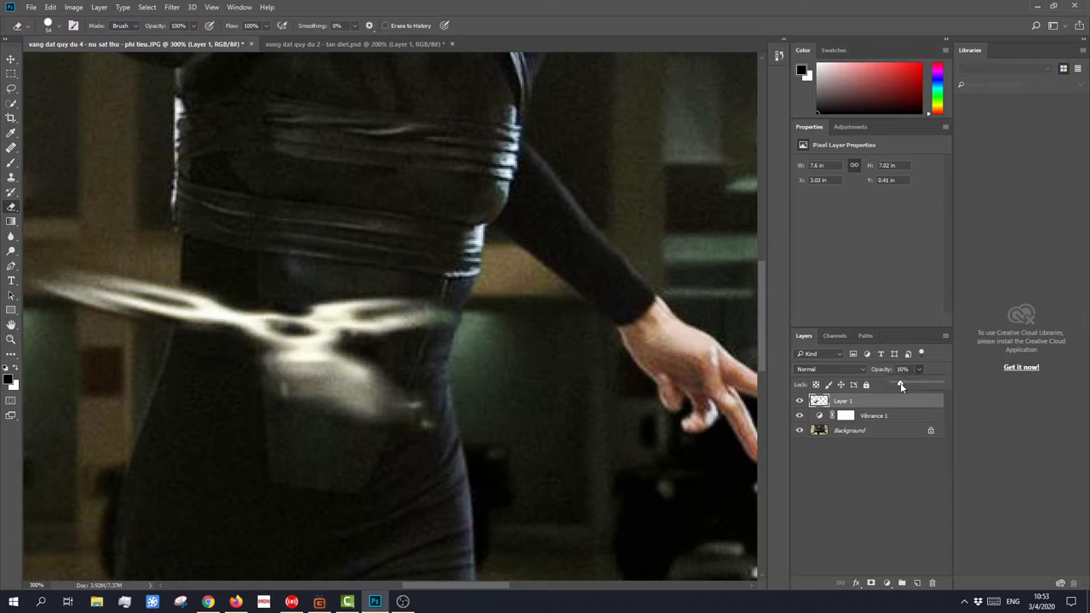
{"action": "left_click", "coordinate": [901, 384]}
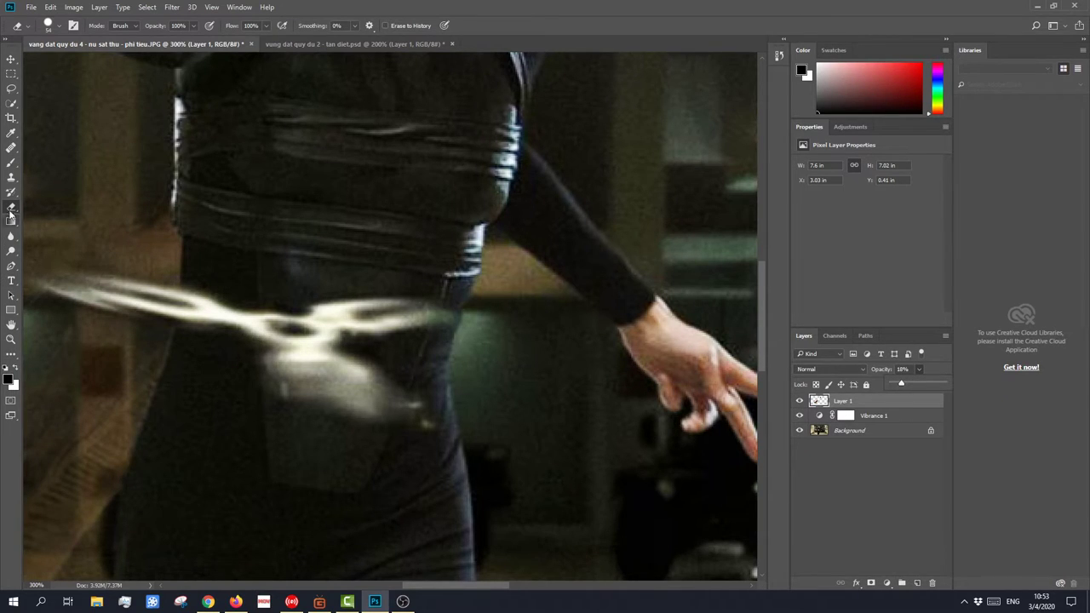
{"action": "mouse_move", "coordinate": [132, 291]}
{"action": "left_mouse_down"}
{"action": "mouse_move", "coordinate": [96, 293]}
{"action": "mouse_move", "coordinate": [122, 287]}
{"action": "mouse_move", "coordinate": [99, 284]}
{"action": "left_mouse_up"}
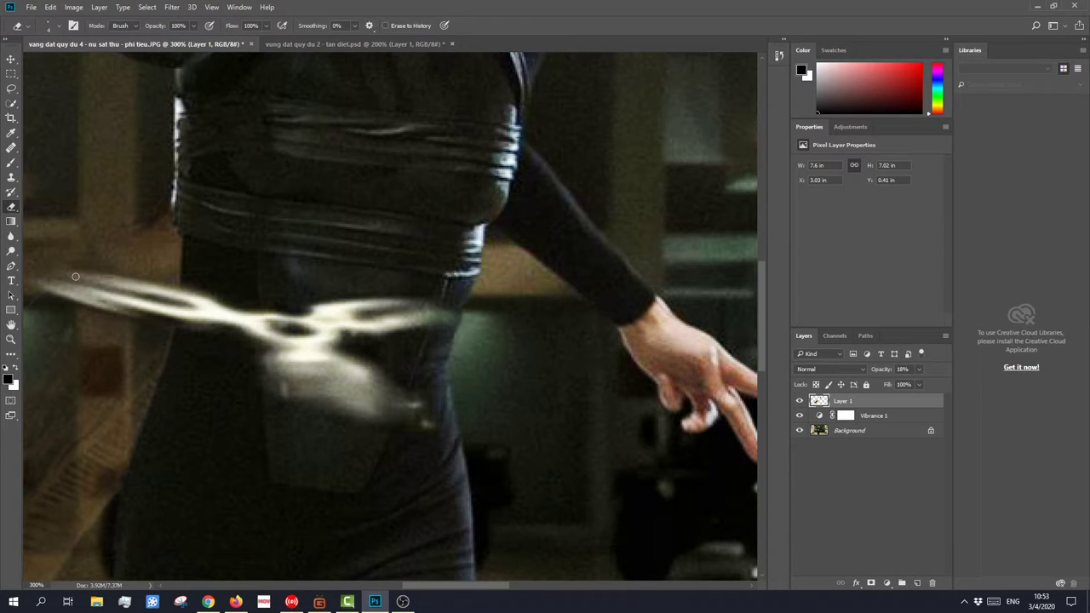
Step: Set Layer 1 back to 100% opacity after checking the erased blade area
{"action": "key", "text": "ctrl+minus"}
{"action": "key", "text": "ctrl+minus"}
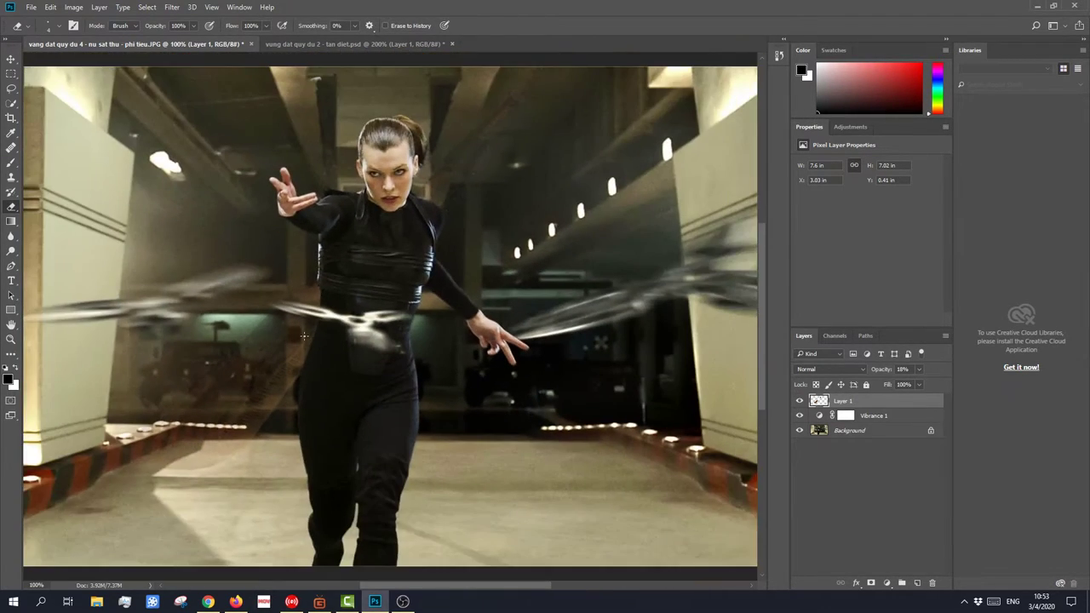
{"action": "key", "text": "ctrl+plus"}
{"action": "key", "text": "ctrl+plus"}
{"action": "left_click", "coordinate": [920, 369]}
{"action": "left_click_drag", "start_coordinate": [932, 385], "coordinate": [952, 383]}
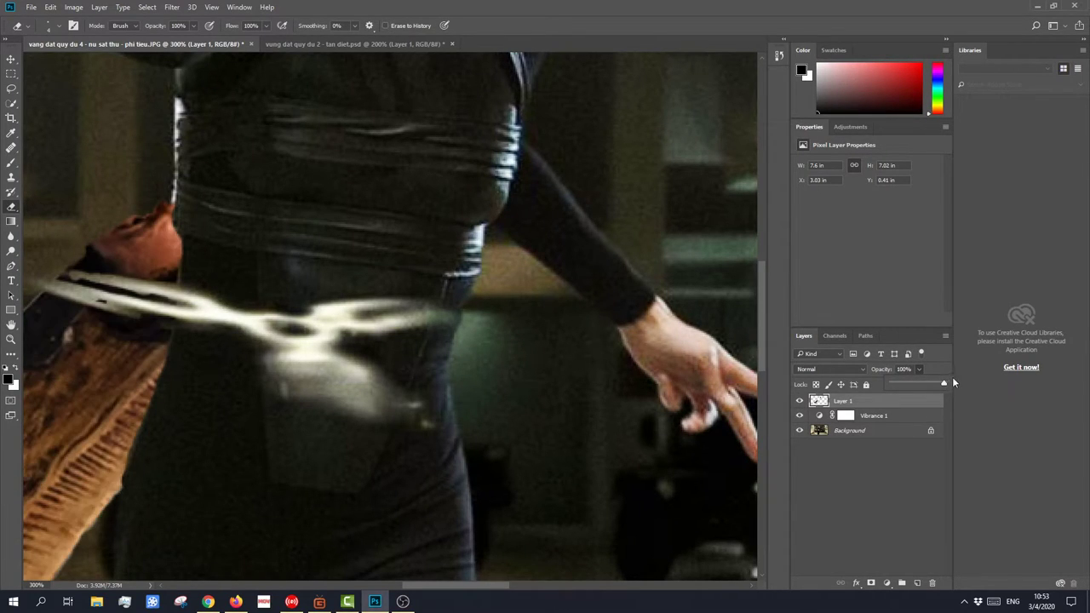
Step: Examine the sword composite as a whole image and up close where the blade crosses the waist
{"action": "scroll", "coordinate": [452, 365], "scroll_direction": "down", "scroll_amount": 4}
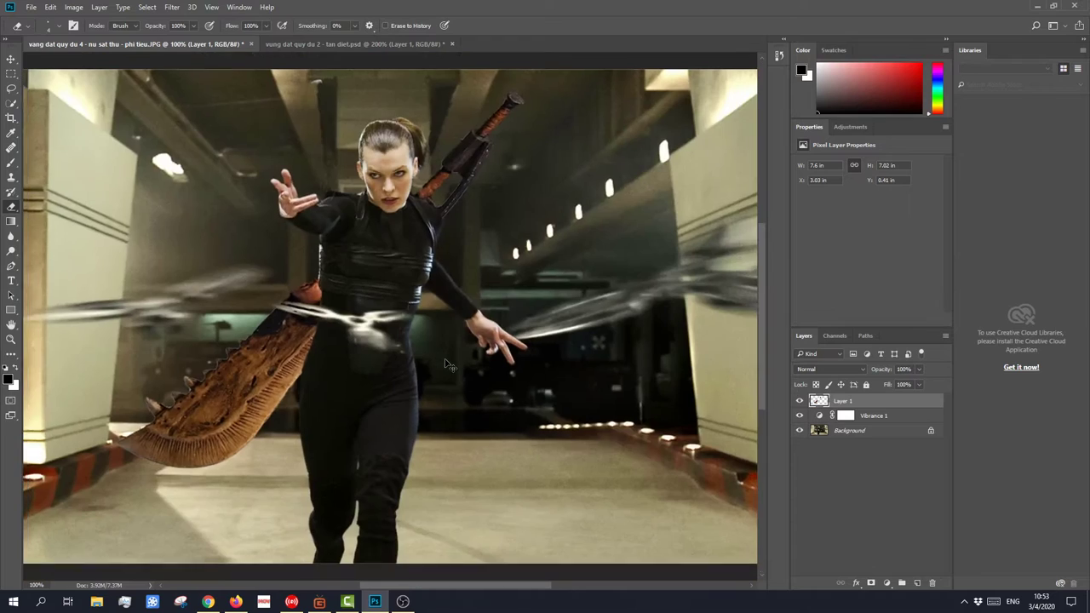
{"action": "scroll", "coordinate": [387, 372], "scroll_direction": "down", "scroll_amount": 1}
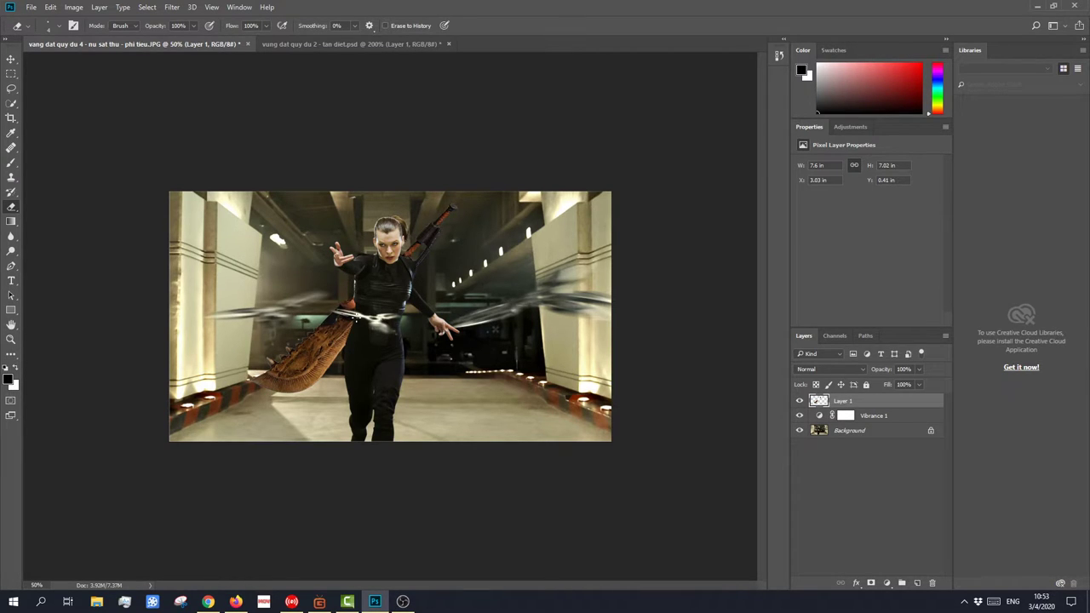
{"action": "key", "text": "ctrl+plus"}
{"action": "key", "text": "ctrl+plus"}
{"action": "key", "text": "ctrl+plus"}
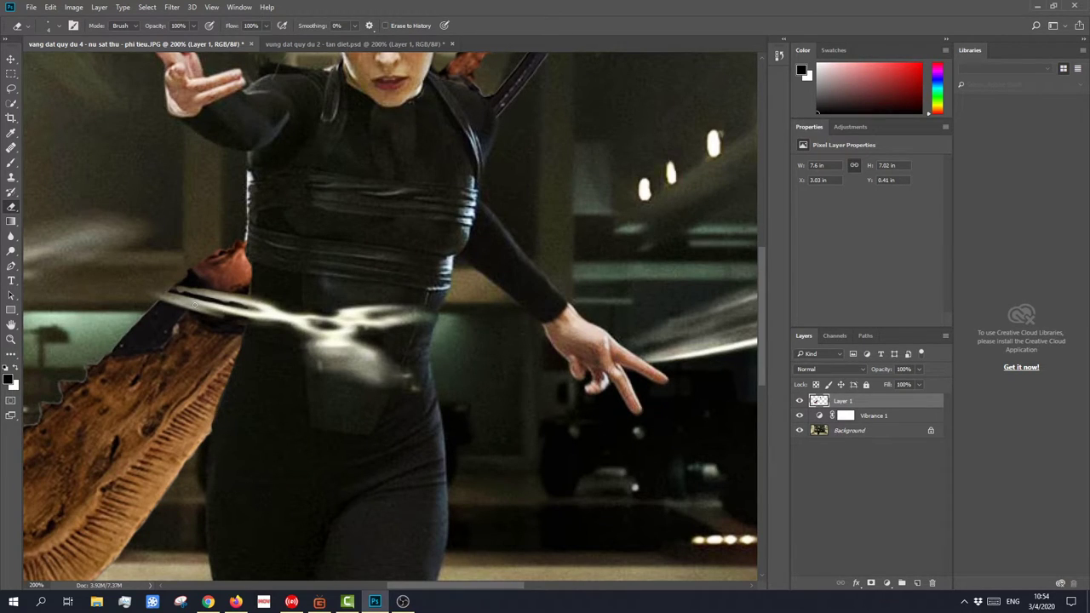
{"action": "key", "text": "ctrl+minus"}
{"action": "key", "text": "ctrl+minus"}
{"action": "key", "text": "ctrl+minus"}
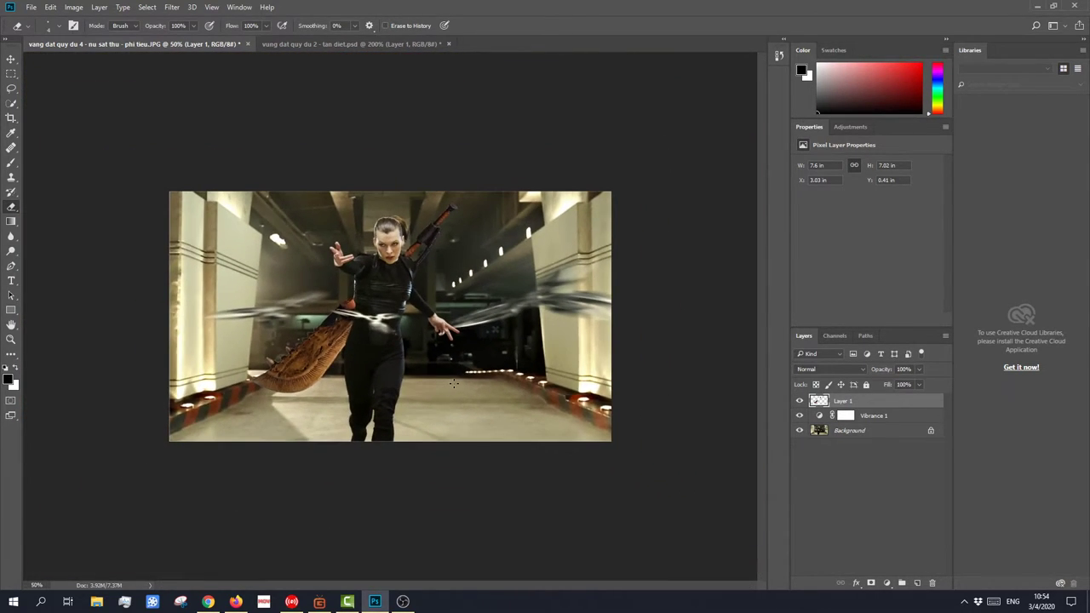
{"action": "key", "text": "ctrl+minus"}
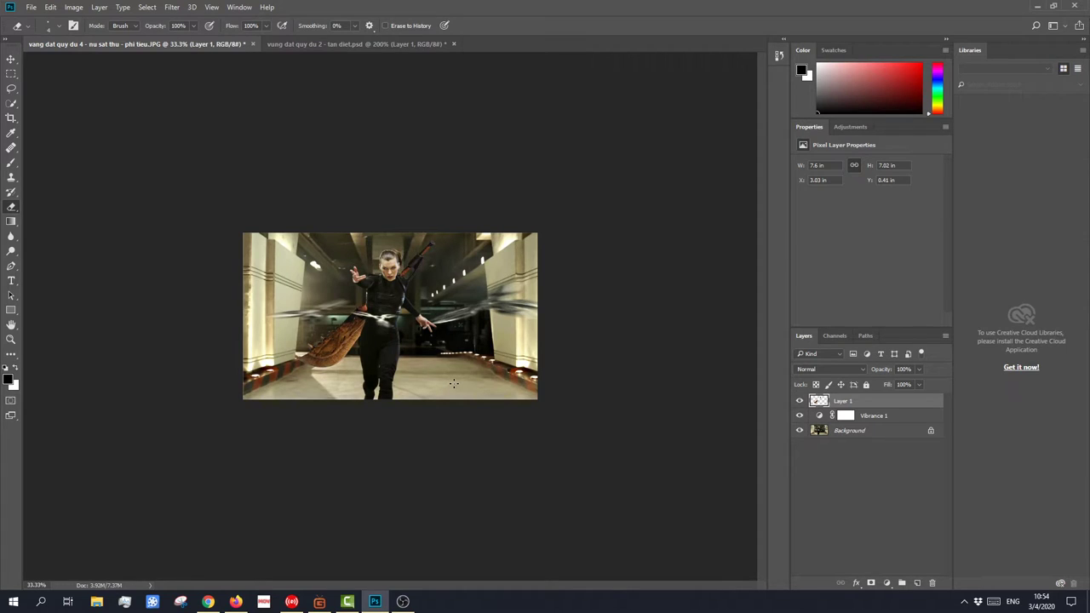
Step: Examine the whole composite and the woman's upper body to judge how the sword sits behind her
{"action": "key", "text": "ctrl+minus"}
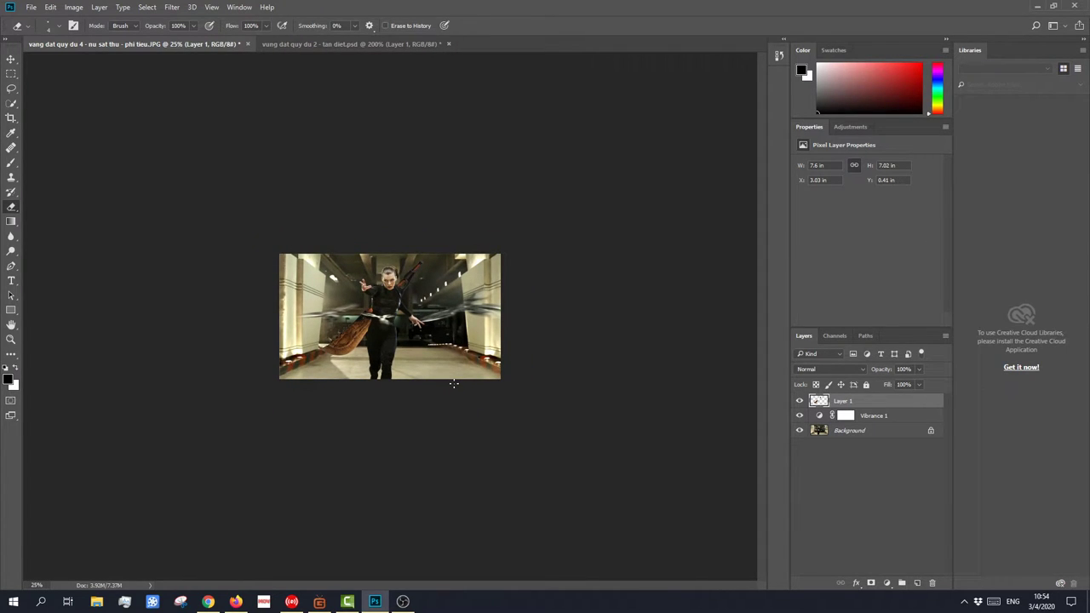
{"action": "key", "text": "ctrl+plus"}
{"action": "key", "text": "ctrl+plus"}
{"action": "key", "text": "ctrl+plus"}
{"action": "key", "text": "ctrl+plus"}
{"action": "key", "text": "ctrl+plus"}
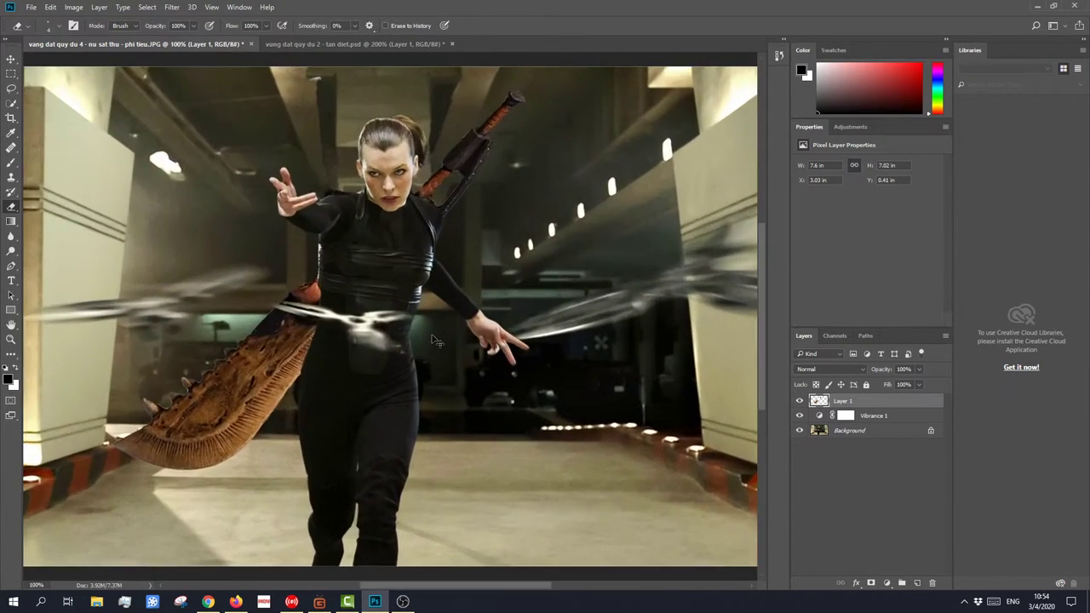
{"action": "scroll", "coordinate": [443, 199], "scroll_direction": "up", "scroll_amount": 3}
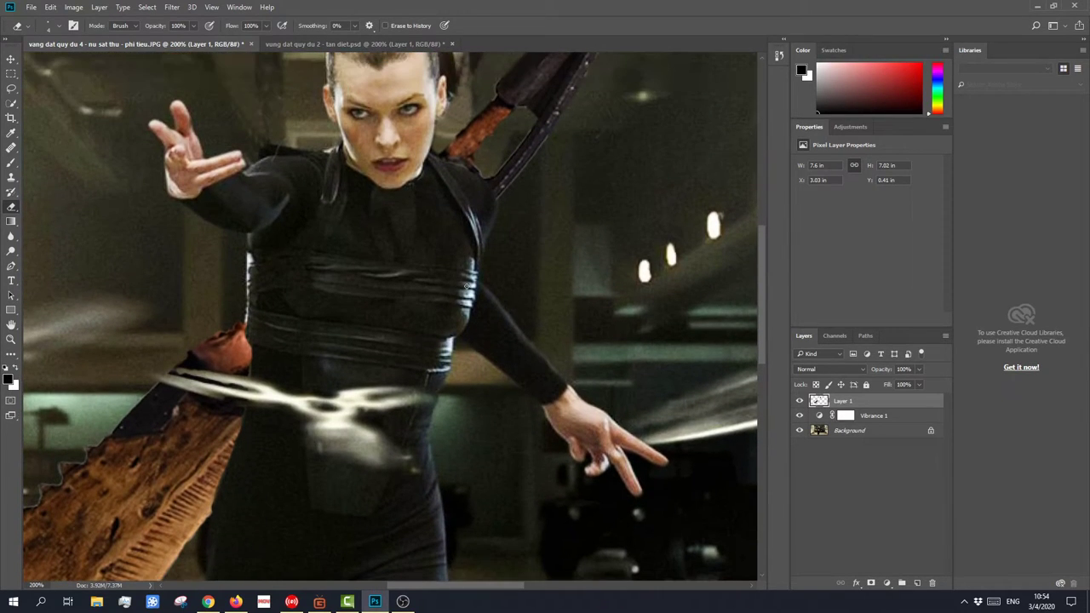
{"action": "scroll", "coordinate": [467, 290], "scroll_direction": "up", "scroll_amount": 2}
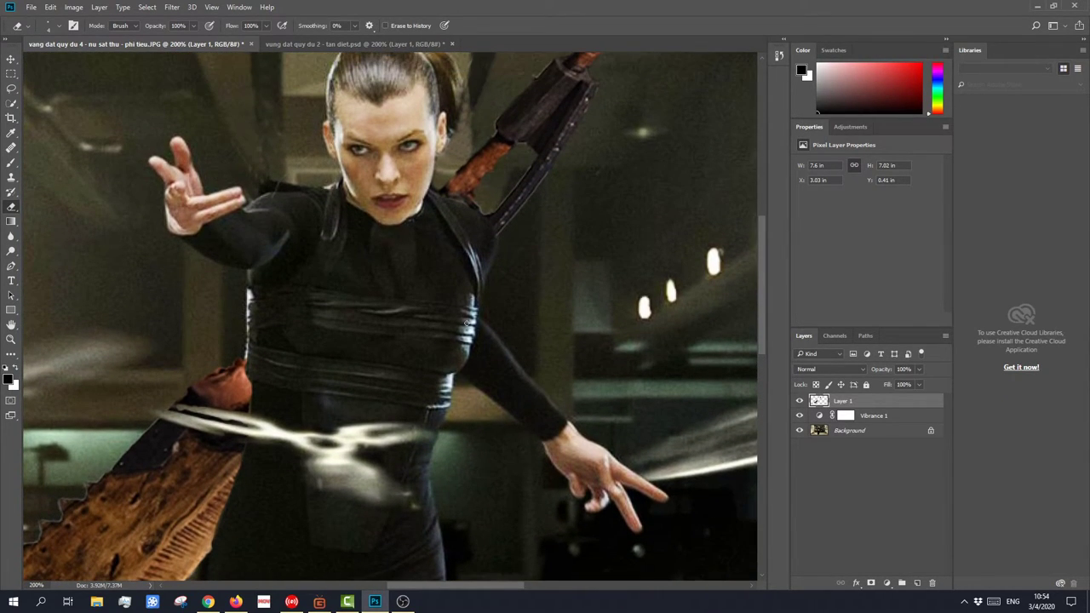
{"action": "key", "text": "ctrl+minus"}
{"action": "key", "text": "ctrl+minus"}
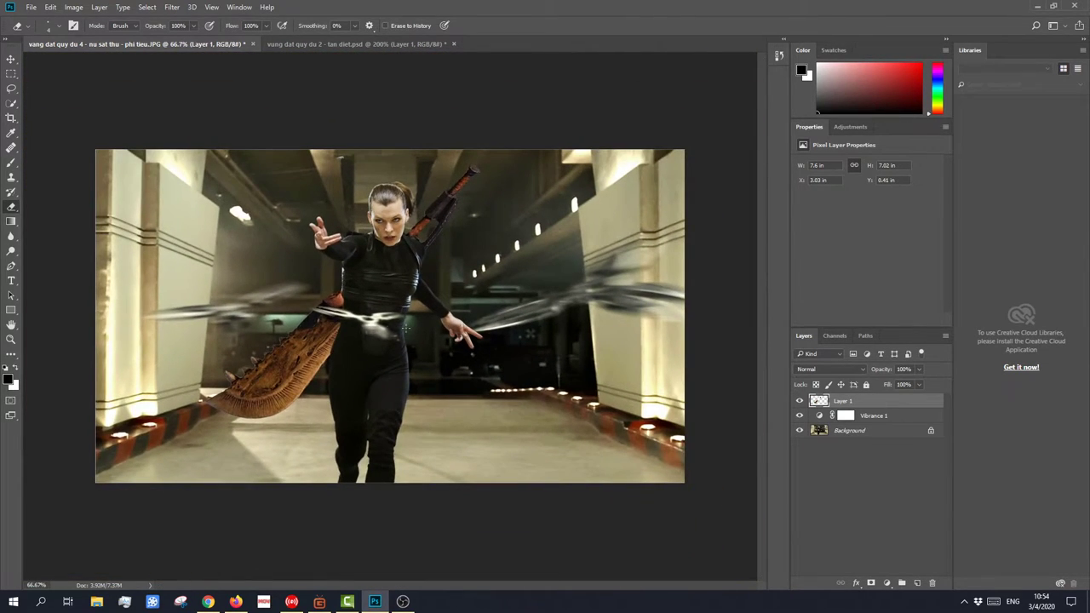
{"action": "key", "text": "ctrl+minus"}
Step: Inspect the sword's edge beside the waist, the blurred blade and the side of the torso at high magnification
{"action": "key", "text": "ctrl+plus"}
{"action": "key", "text": "ctrl+plus"}
{"action": "key", "text": "ctrl+plus"}
{"action": "key", "text": "ctrl+plus"}
{"action": "key", "text": "ctrl+plus"}
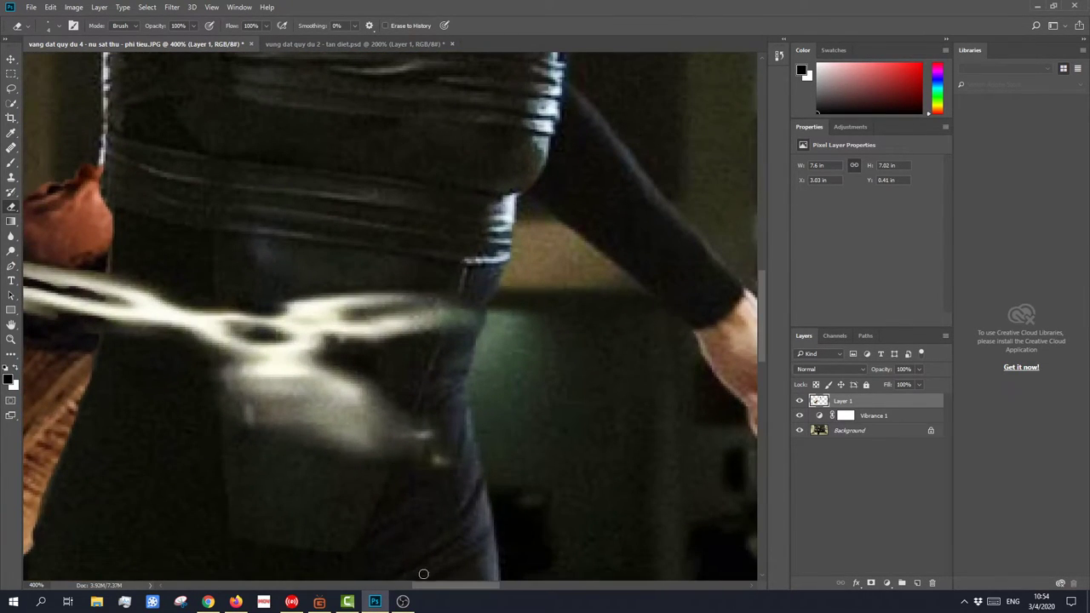
{"action": "left_click_drag", "start_coordinate": [431, 586], "coordinate": [398, 585]}
{"action": "key", "text": "ctrl+plus"}
{"action": "key", "text": "ctrl+plus"}
{"action": "scroll", "coordinate": [399, 294], "scroll_direction": "up", "scroll_amount": 1}
{"action": "scroll", "coordinate": [427, 284], "scroll_direction": "up", "scroll_amount": 2}
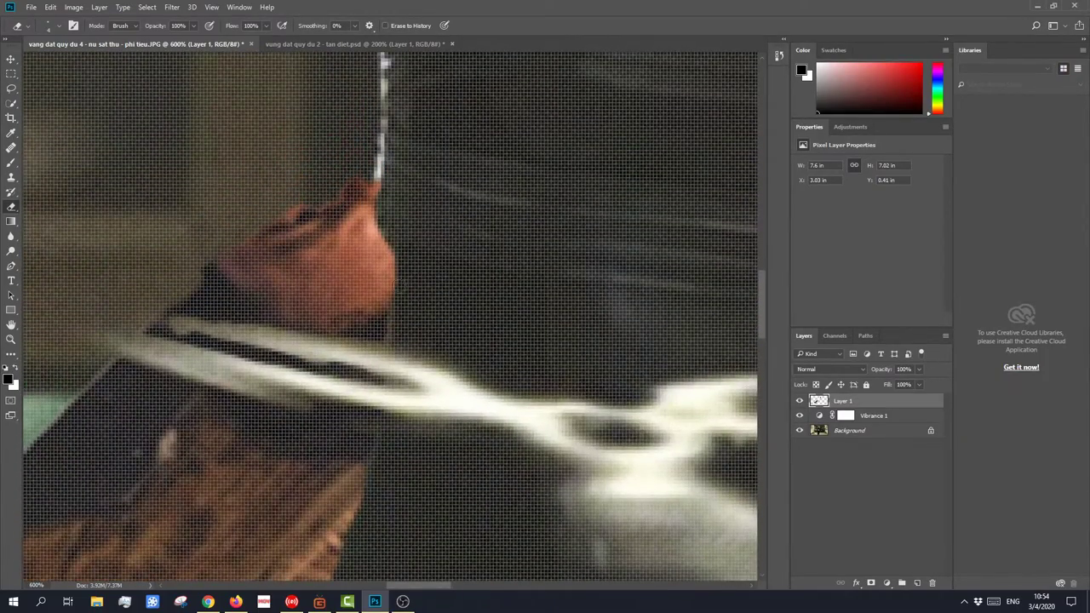
{"action": "scroll", "coordinate": [444, 205], "scroll_direction": "up", "scroll_amount": 3}
{"action": "scroll", "coordinate": [444, 205], "scroll_direction": "up", "scroll_amount": 3}
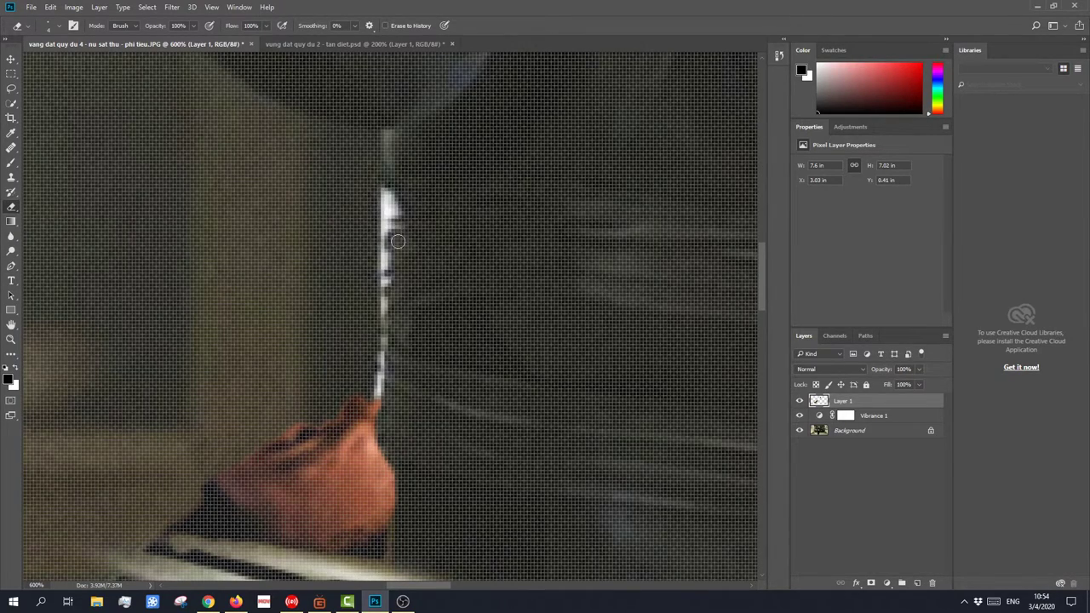
{"action": "scroll", "coordinate": [397, 236], "scroll_direction": "down", "scroll_amount": 5}
{"action": "scroll", "coordinate": [474, 339], "scroll_direction": "down", "scroll_amount": 3}
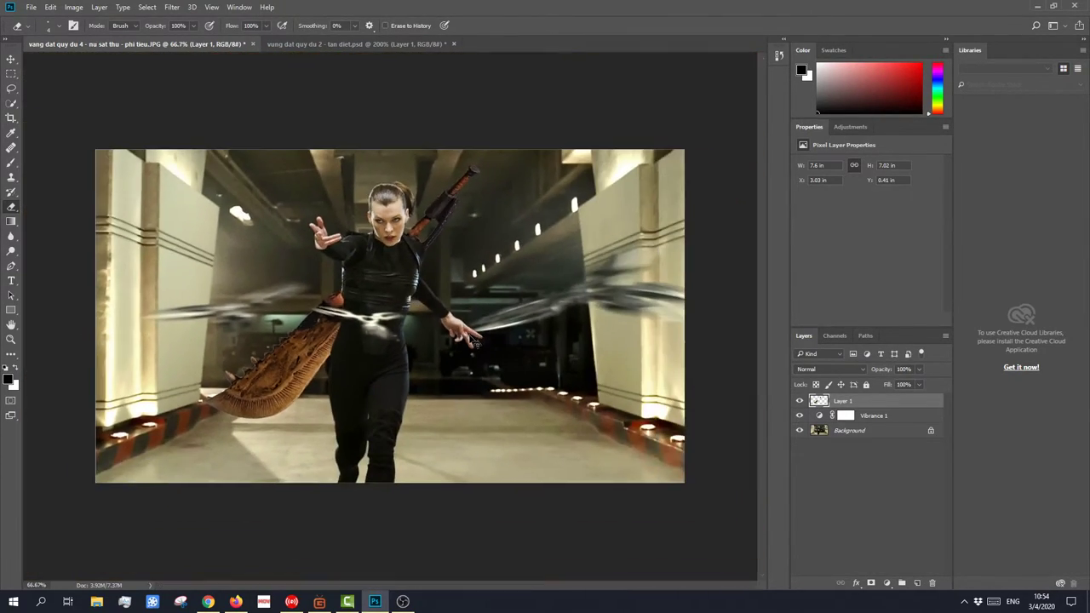
Step: Check where the sword meets the hip up close and compare it with the full image
{"action": "scroll", "coordinate": [477, 341], "scroll_direction": "up", "scroll_amount": 4}
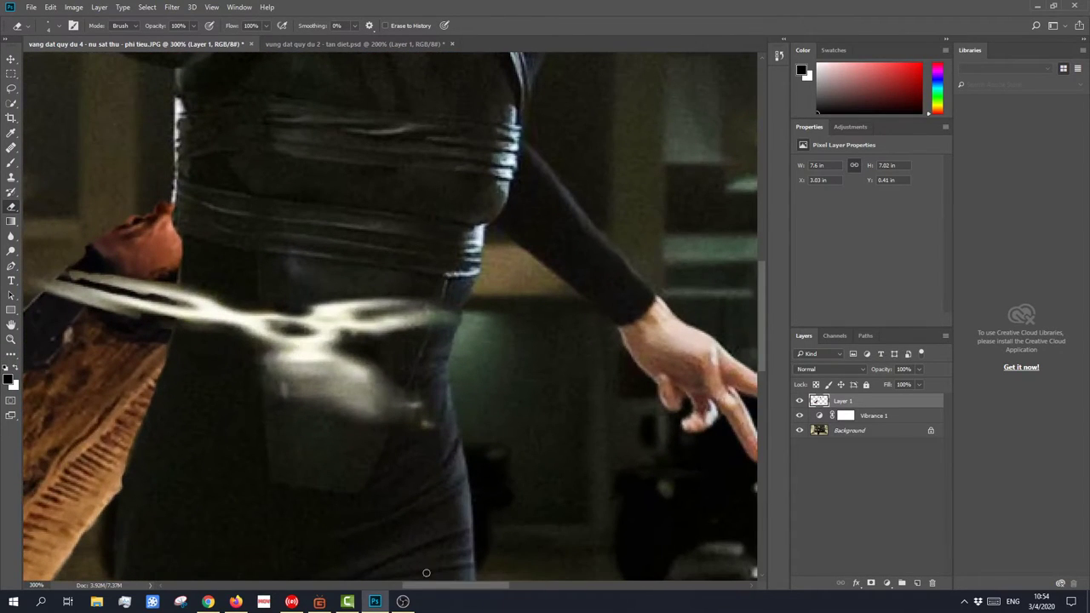
{"action": "left_click_drag", "start_coordinate": [428, 590], "coordinate": [391, 590]}
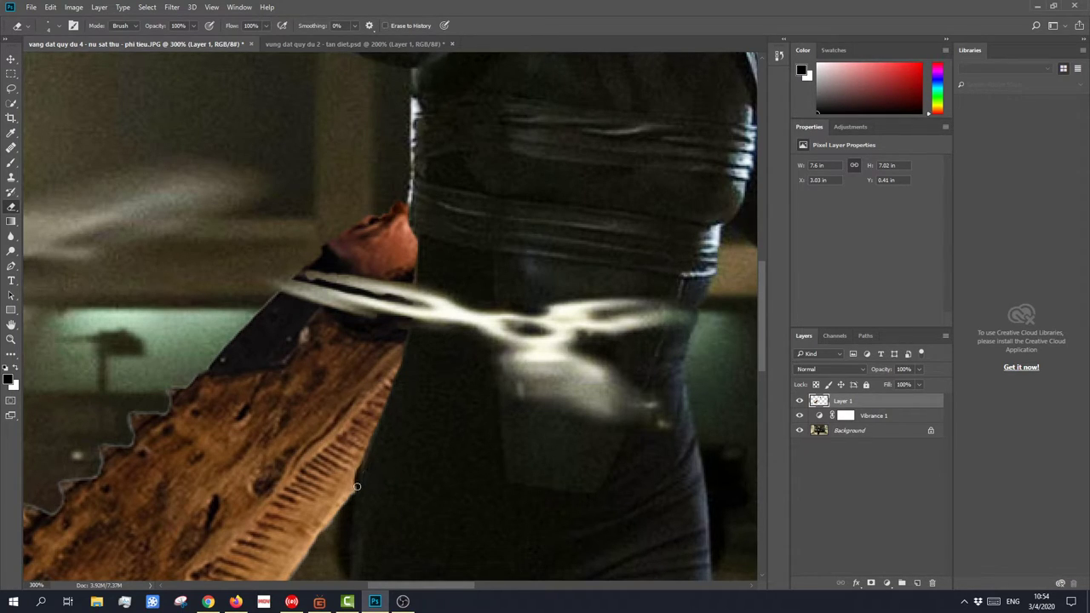
{"action": "key", "text": "ctrl+0"}
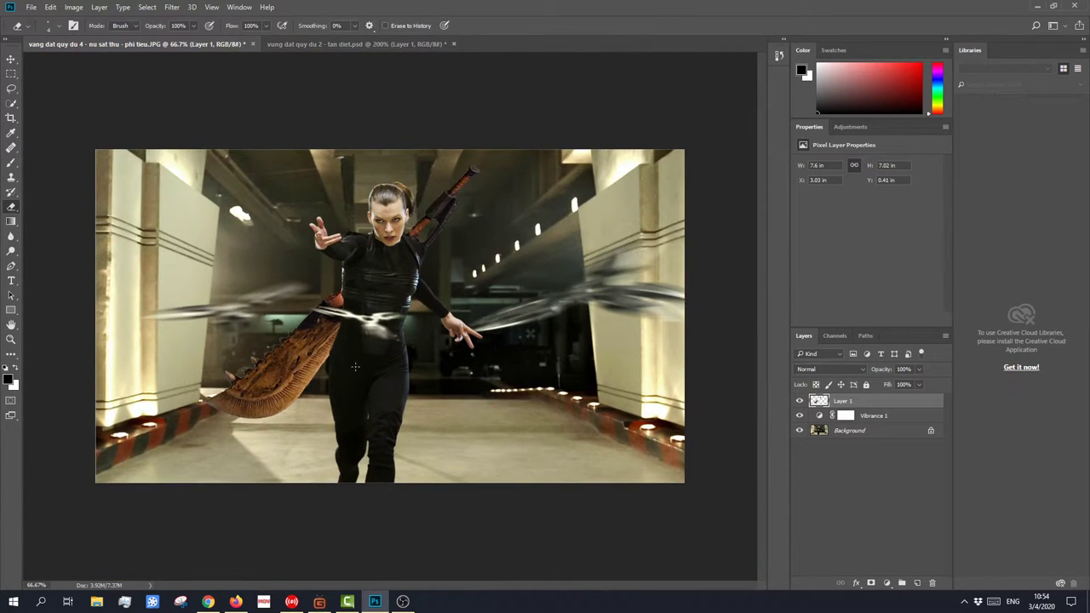
{"action": "key", "text": "ctrl+plus"}
{"action": "key", "text": "ctrl+plus"}
{"action": "key", "text": "ctrl+plus"}
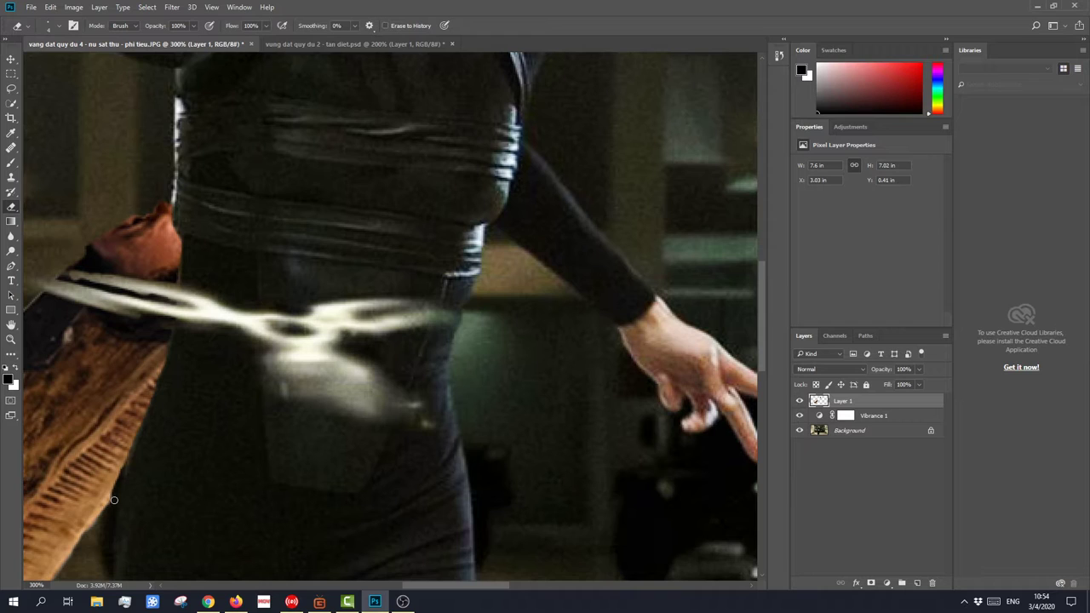
{"action": "key", "text": "ctrl+0"}
{"action": "key", "text": "ctrl+minus"}
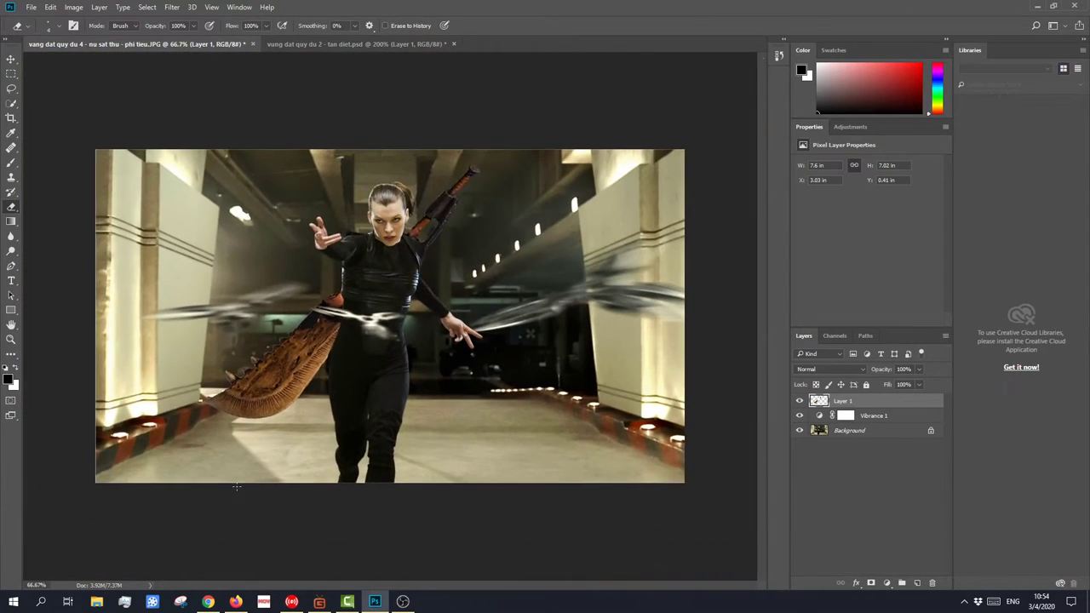
{"action": "key", "text": "ctrl+minus"}
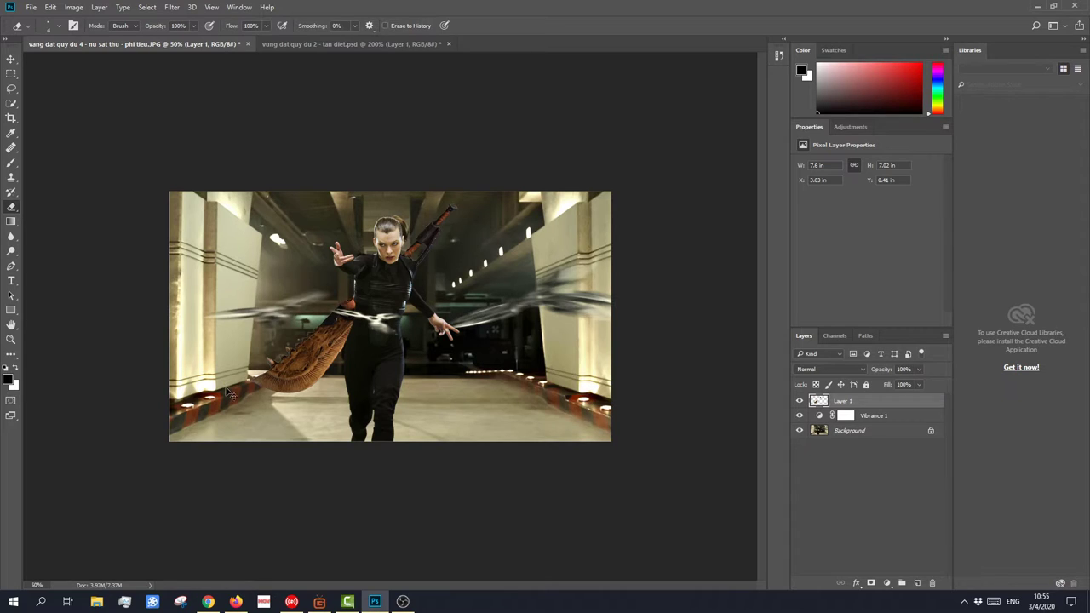
{"action": "key", "text": "ctrl+minus"}
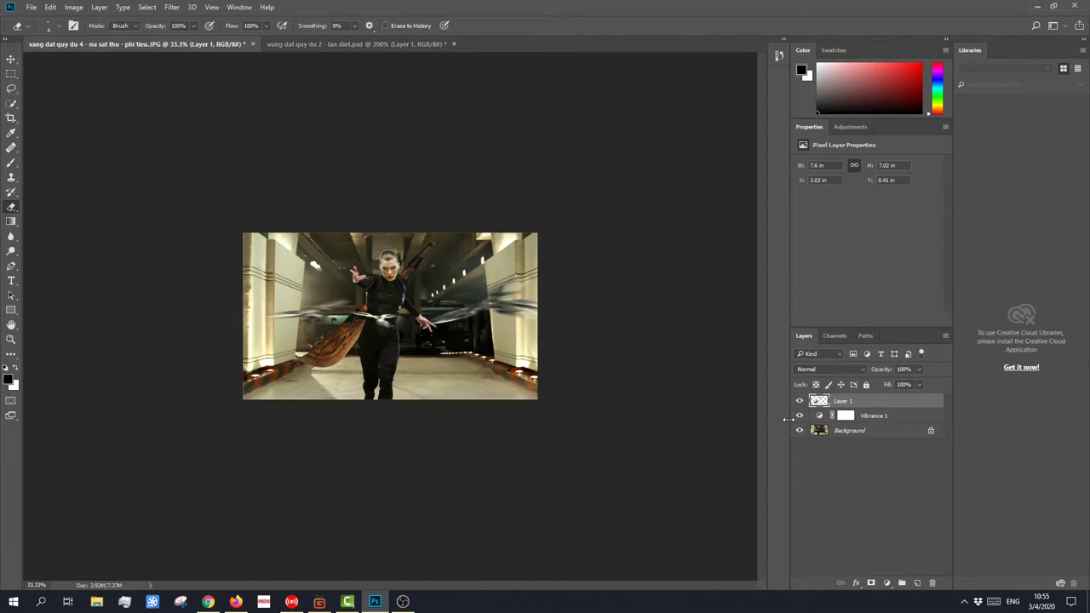
Step: Try darkening the sword layer with Curves using a midtone point at input 145, output 125
{"action": "key", "text": "ctrl+m"}
{"action": "left_click_drag", "start_coordinate": [742, 312], "coordinate": [750, 316]}
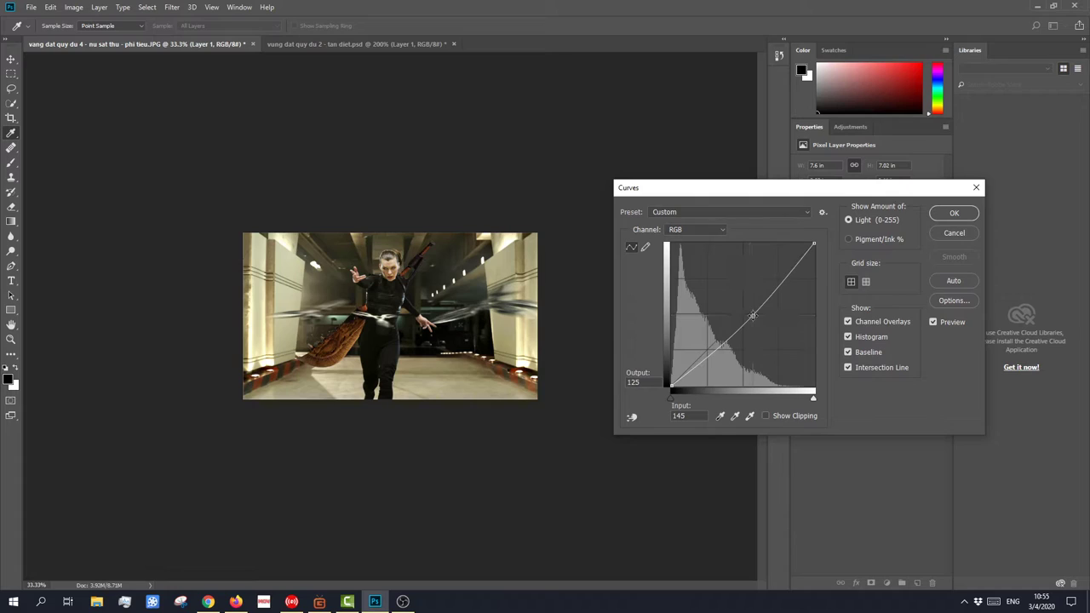
{"action": "mouse_move", "coordinate": [706, 356]}
{"action": "left_mouse_down"}
{"action": "mouse_move", "coordinate": [700, 341]}
{"action": "mouse_move", "coordinate": [714, 347]}
{"action": "left_mouse_up"}
{"action": "left_click", "coordinate": [949, 231]}
Step: Try a stronger Curves darkening of the sword layer with lowered midtones and an adjusted shadow point
{"action": "key", "text": "ctrl+m"}
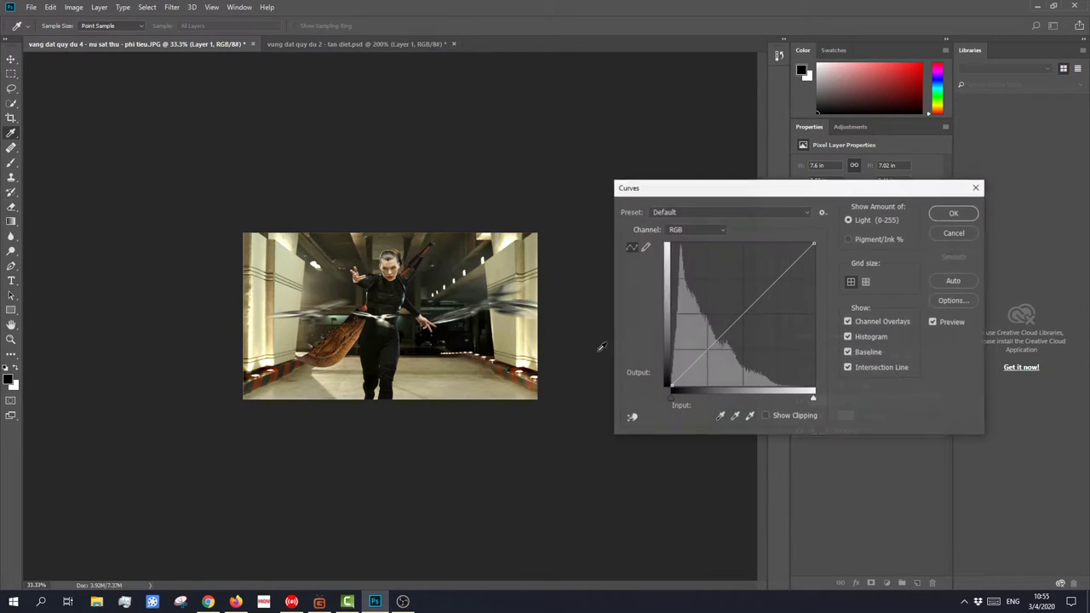
{"action": "left_click_drag", "start_coordinate": [745, 314], "coordinate": [763, 321]}
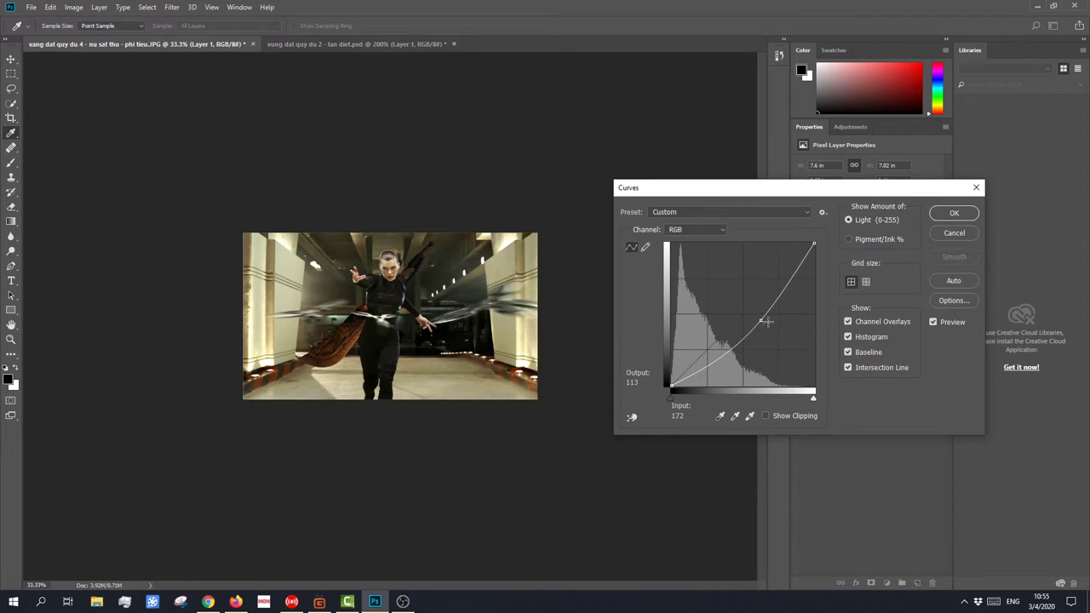
{"action": "left_click", "coordinate": [716, 352]}
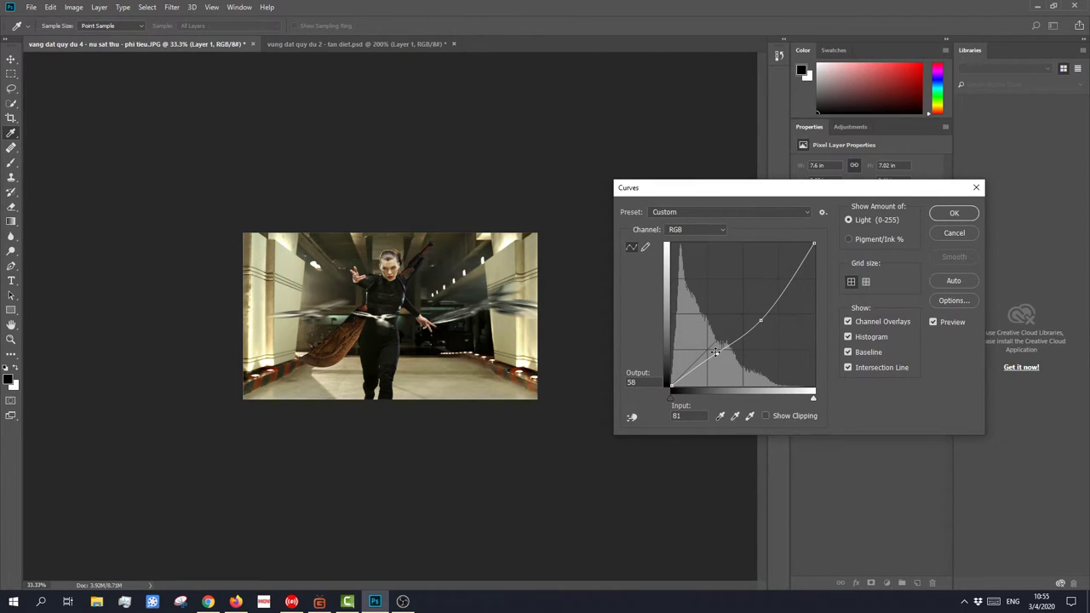
{"action": "left_click_drag", "start_coordinate": [716, 351], "coordinate": [720, 354]}
{"action": "left_click", "coordinate": [955, 233]}
Step: Try a Curves adjustment on the sword layer with lowered midtones, a shadow point and raised highlight points
{"action": "key", "text": "ctrl+m"}
{"action": "left_click_drag", "start_coordinate": [747, 313], "coordinate": [756, 315]}
{"action": "left_click", "coordinate": [709, 352]}
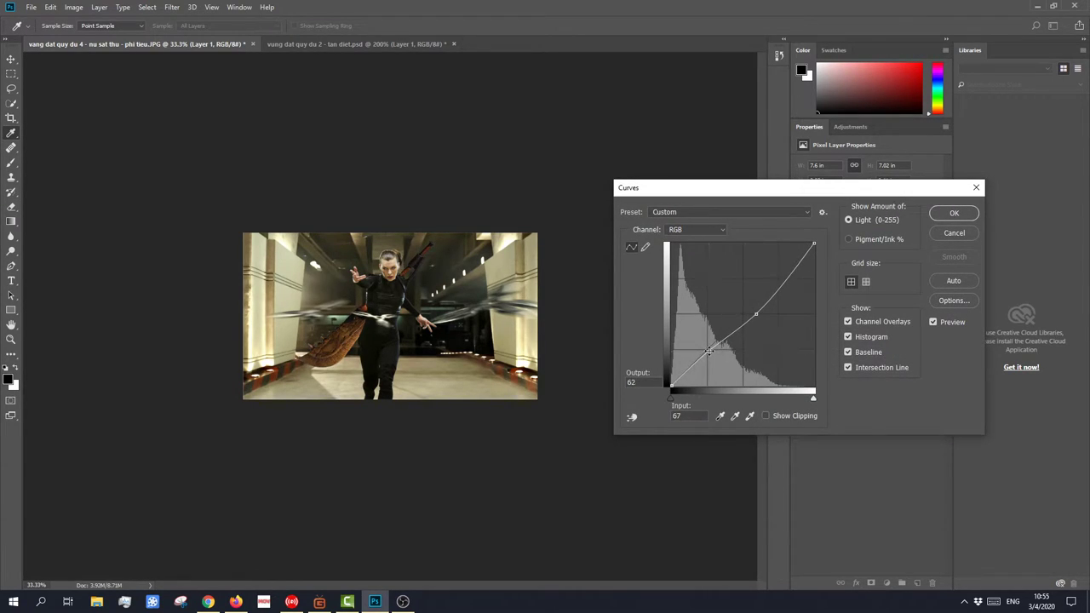
{"action": "left_click_drag", "start_coordinate": [709, 352], "coordinate": [719, 351]}
{"action": "left_click", "coordinate": [781, 292]}
{"action": "mouse_move", "coordinate": [780, 292]}
{"action": "left_mouse_down"}
{"action": "mouse_move", "coordinate": [799, 317]}
{"action": "mouse_move", "coordinate": [788, 282]}
{"action": "mouse_move", "coordinate": [783, 292]}
{"action": "left_mouse_up"}
{"action": "mouse_move", "coordinate": [773, 303]}
{"action": "left_mouse_down"}
{"action": "mouse_move", "coordinate": [772, 285]}
{"action": "mouse_move", "coordinate": [786, 287]}
{"action": "left_mouse_up"}
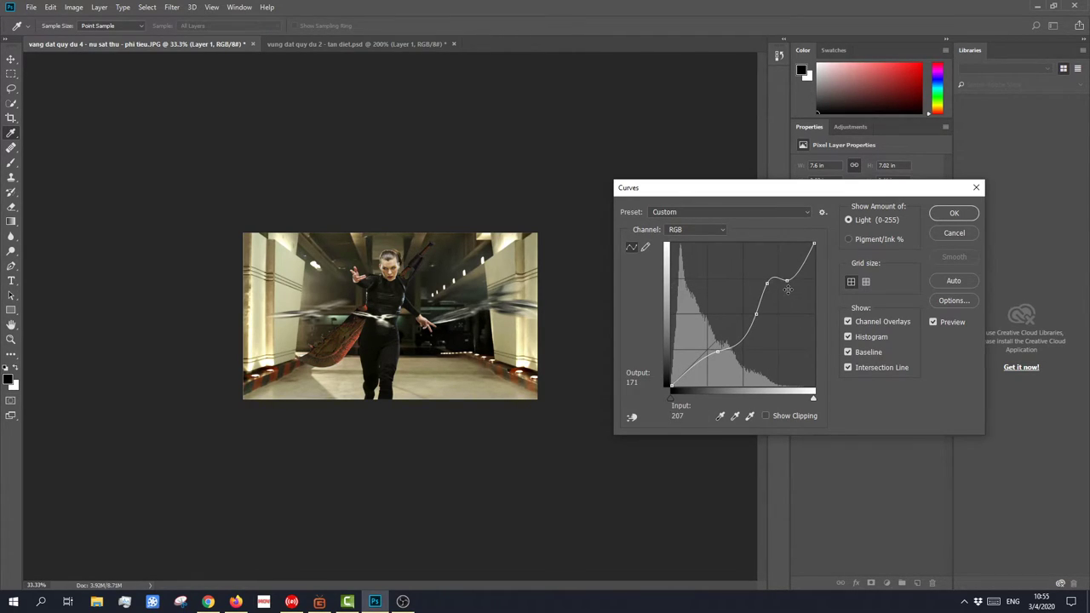
{"action": "left_click", "coordinate": [963, 233]}
Step: Try a multi-point Curves adjustment on the sword layer with a shadow point at input 74, output 54
{"action": "key", "text": "ctrl+m"}
{"action": "left_click", "coordinate": [738, 321]}
{"action": "left_click", "coordinate": [765, 301]}
{"action": "left_click", "coordinate": [953, 280]}
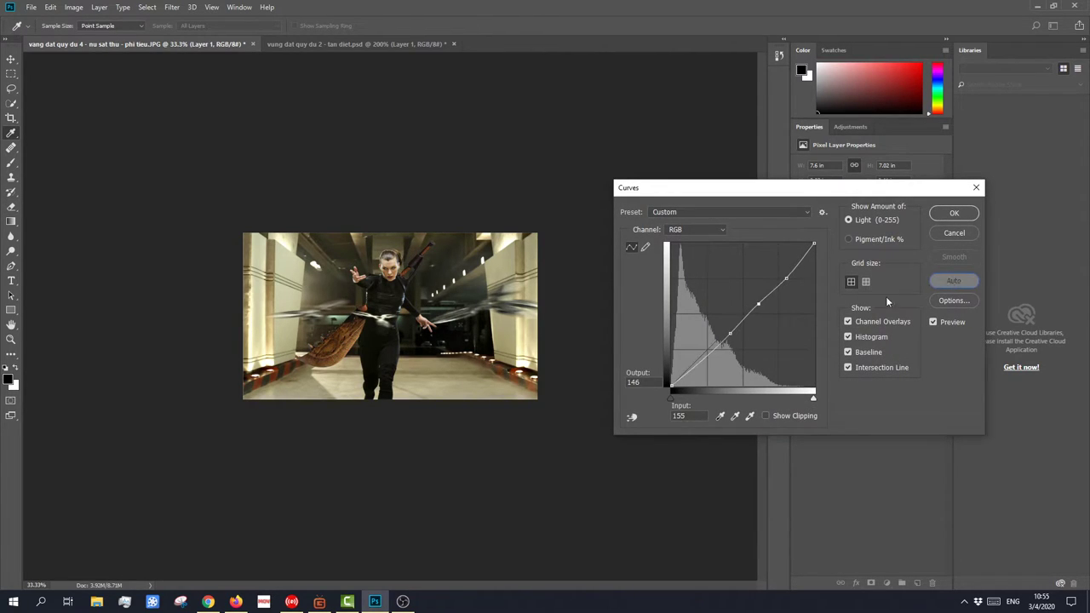
{"action": "left_click_drag", "start_coordinate": [712, 349], "coordinate": [714, 358]}
{"action": "left_click_drag", "start_coordinate": [707, 356], "coordinate": [712, 356]}
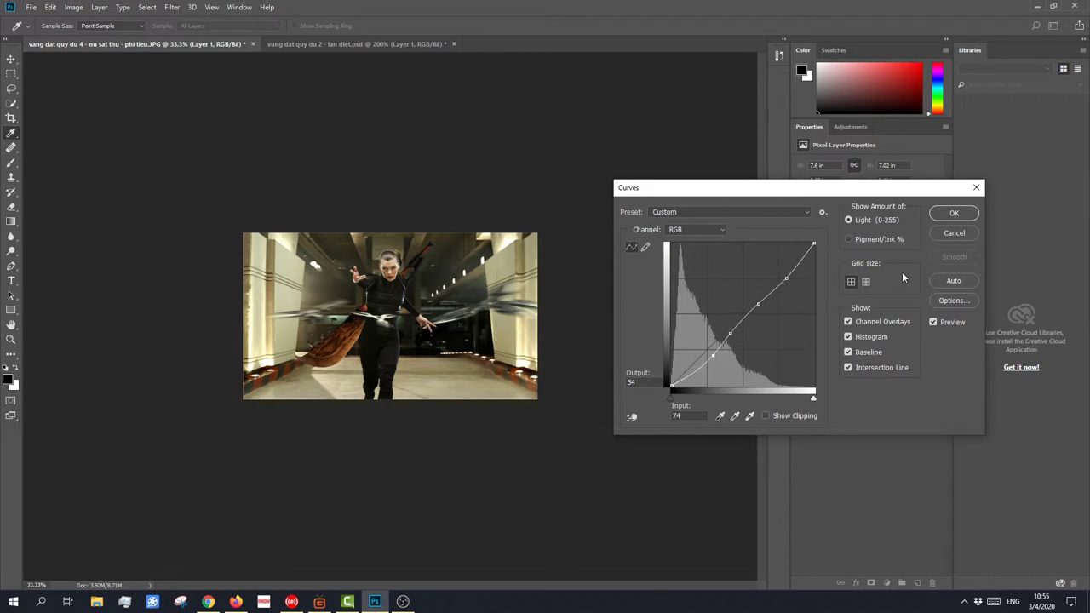
{"action": "left_click", "coordinate": [947, 236]}
Step: Try a Curves adjustment on the sword layer with raised shadows and a point at input 110, output 82
{"action": "key", "text": "ctrl+m"}
{"action": "left_click_drag", "start_coordinate": [746, 311], "coordinate": [734, 340]}
{"action": "left_click", "coordinate": [954, 234]}
{"action": "key", "text": "ctrl+m"}
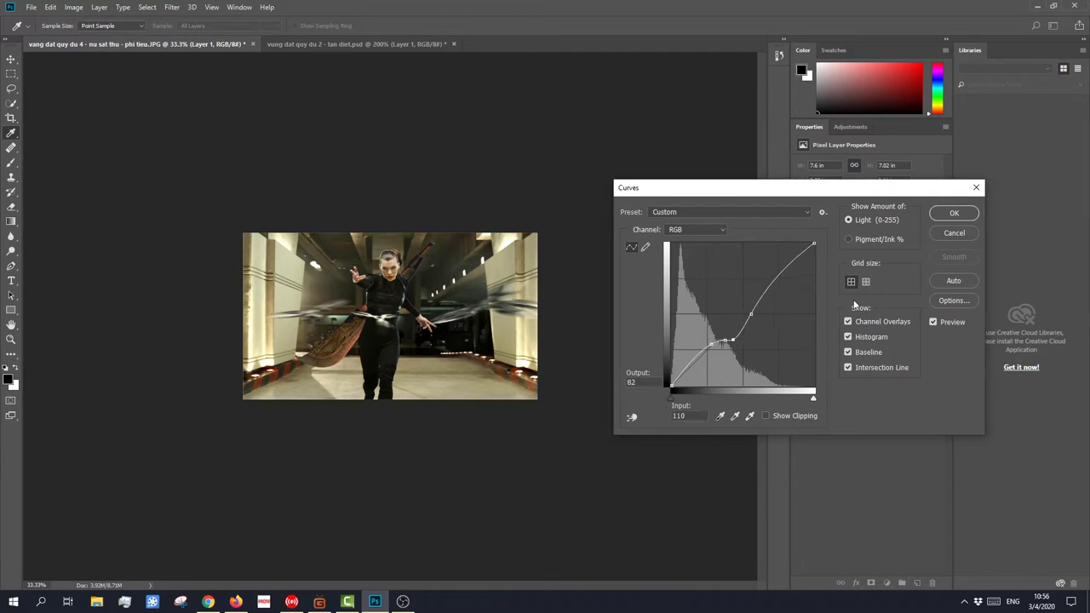
{"action": "left_click", "coordinate": [940, 237]}
Step: Try a Curves adjustment that moves the sword layer's black point inward and lowers the white output to 219
{"action": "key", "text": "ctrl+plus"}
{"action": "key", "text": "ctrl+plus"}
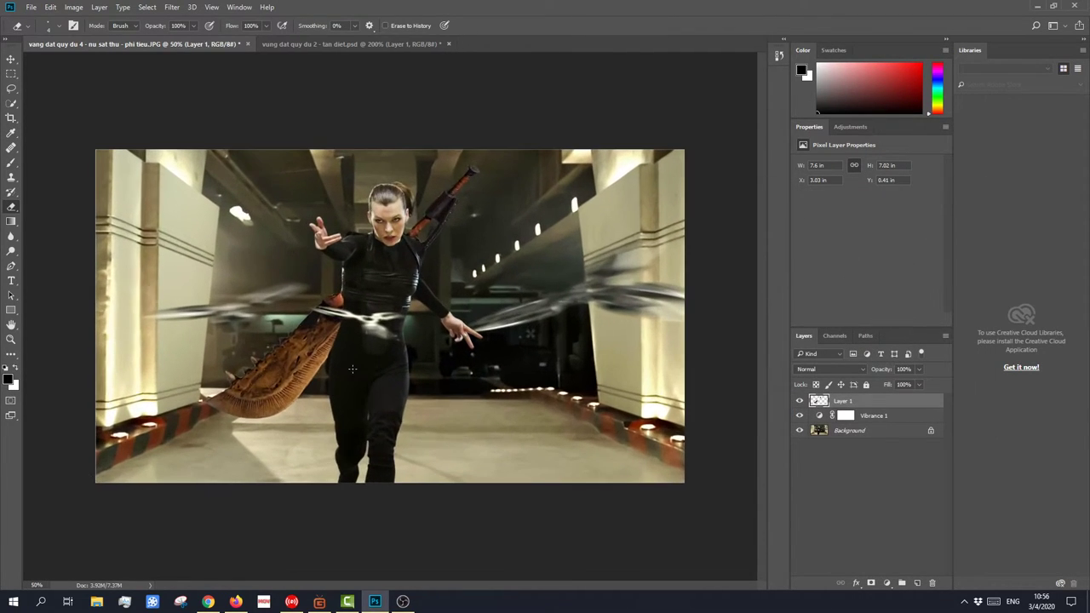
{"action": "key", "text": "ctrl+alt+m"}
{"action": "left_click", "coordinate": [753, 310]}
{"action": "left_click_drag", "start_coordinate": [674, 391], "coordinate": [688, 388]}
{"action": "mouse_move", "coordinate": [814, 245]}
{"action": "left_mouse_down"}
{"action": "mouse_move", "coordinate": [798, 259]}
{"action": "mouse_move", "coordinate": [782, 245]}
{"action": "mouse_move", "coordinate": [811, 263]}
{"action": "left_mouse_up"}
{"action": "key", "text": "ctrl+0"}
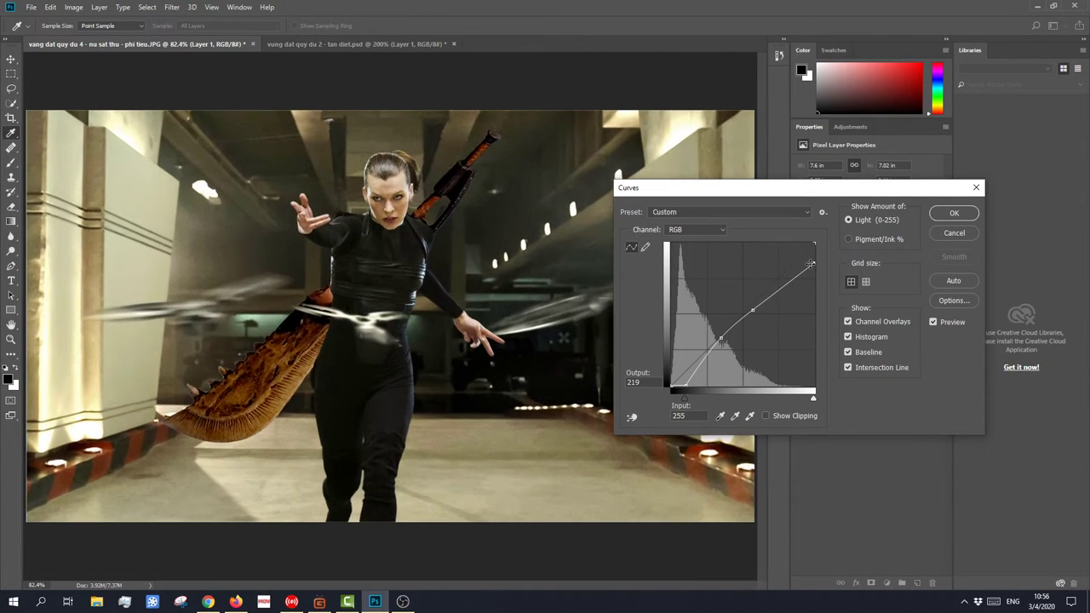
Step: Try adding a Curves shadow point at input 71, output 58, then discard the adjustment
{"action": "key", "text": "ctrl+minus"}
{"action": "key", "text": "ctrl+minus"}
{"action": "key", "text": "ctrl+minus"}
{"action": "key", "text": "ctrl+minus"}
{"action": "key", "text": "ctrl+minus"}
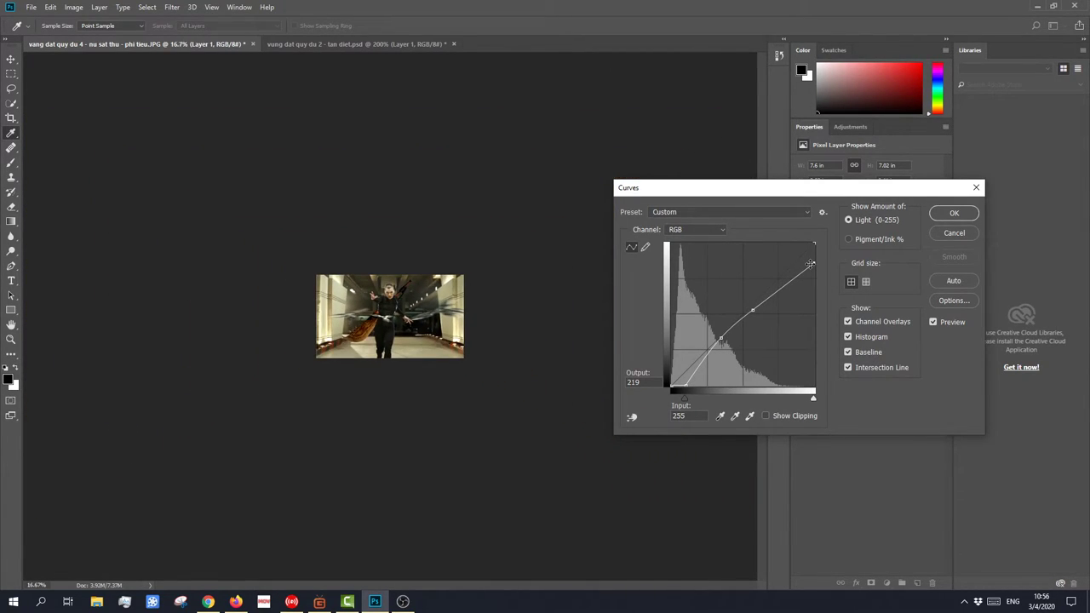
{"action": "key", "text": "ctrl+plus"}
{"action": "key", "text": "ctrl+plus"}
{"action": "left_click_drag", "start_coordinate": [706, 354], "coordinate": [714, 355]}
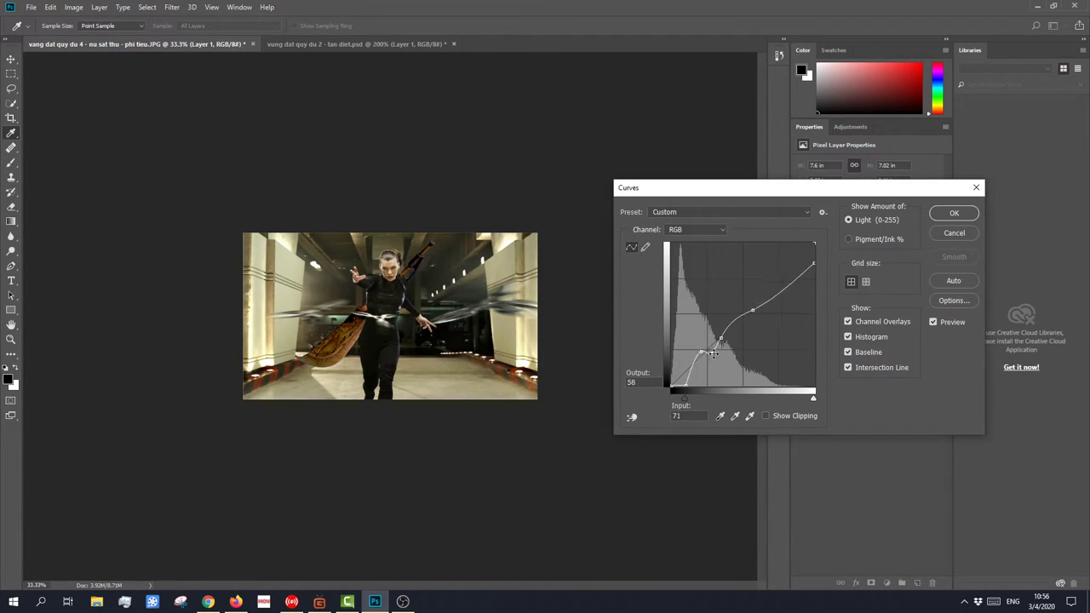
{"action": "left_click", "coordinate": [952, 232]}
Step: Try brightening the sword layer with Curves using raised midtones and a point at input 81, output 96
{"action": "key", "text": "ctrl+m"}
{"action": "left_click", "coordinate": [762, 292]}
{"action": "left_click", "coordinate": [732, 319]}
{"action": "left_click_drag", "start_coordinate": [724, 329], "coordinate": [718, 332]}
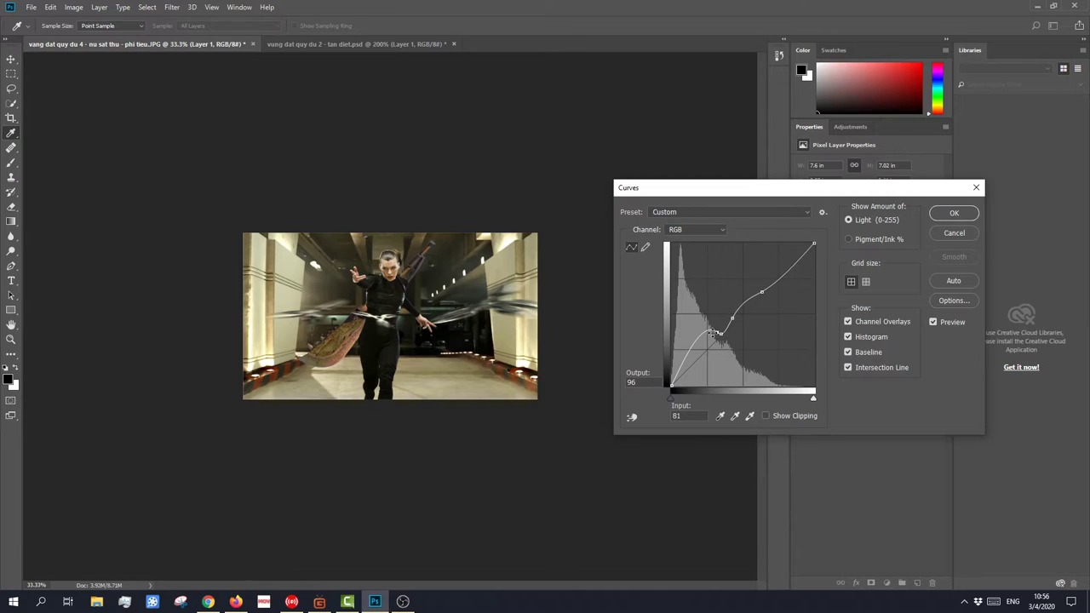
{"action": "left_click", "coordinate": [957, 234]}
Step: Start a Curves adjustment on the sword layer with lower midtone points, one at input 103, output 100
{"action": "key", "text": "ctrl+m"}
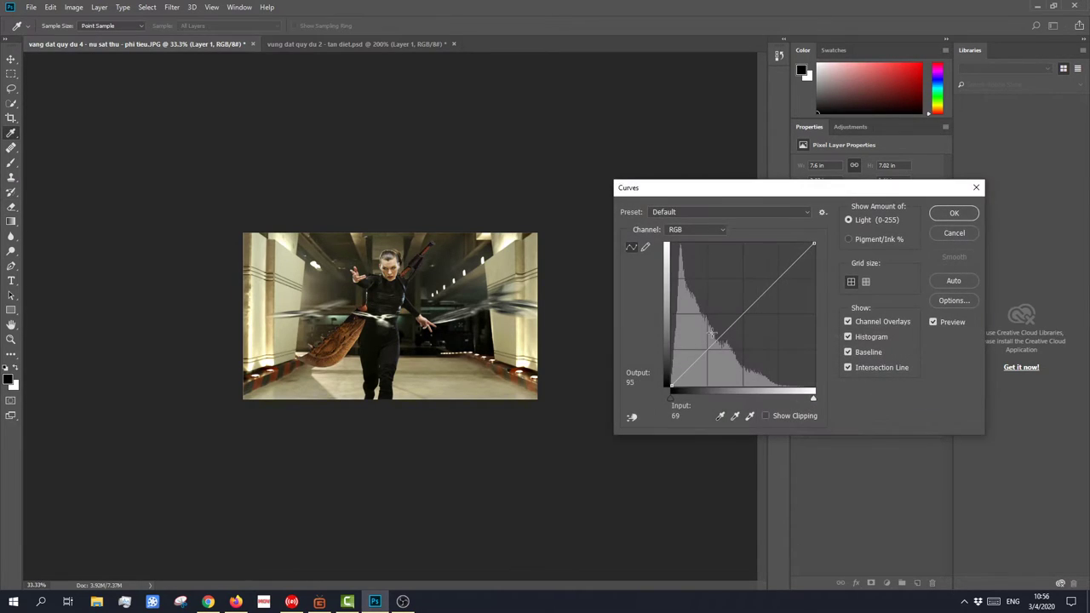
{"action": "left_click_drag", "start_coordinate": [718, 335], "coordinate": [732, 328]}
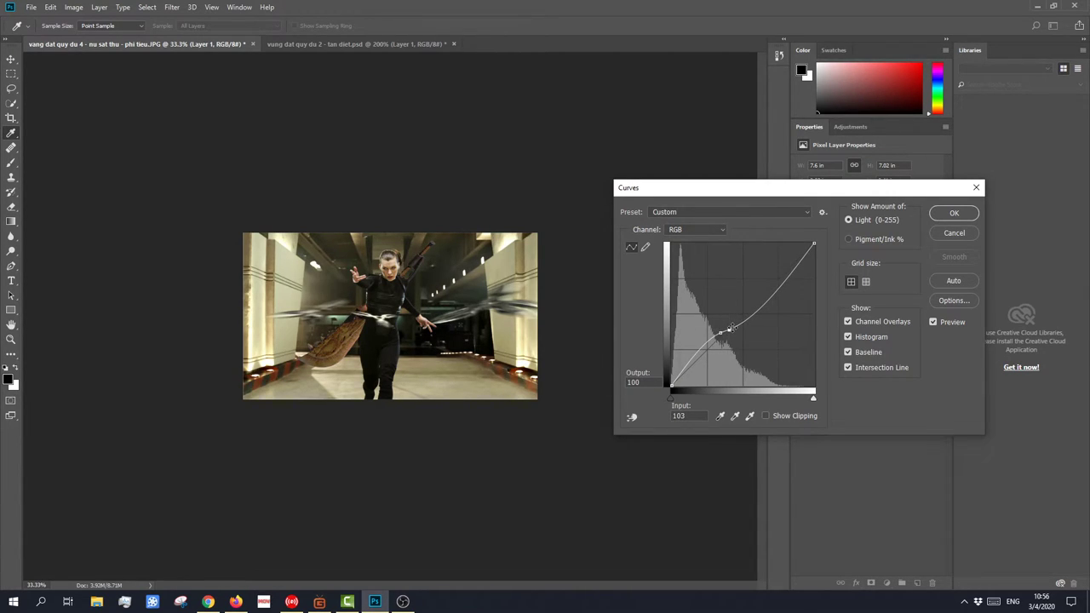
{"action": "key", "text": "ctrl+minus"}
{"action": "key", "text": "ctrl+minus"}
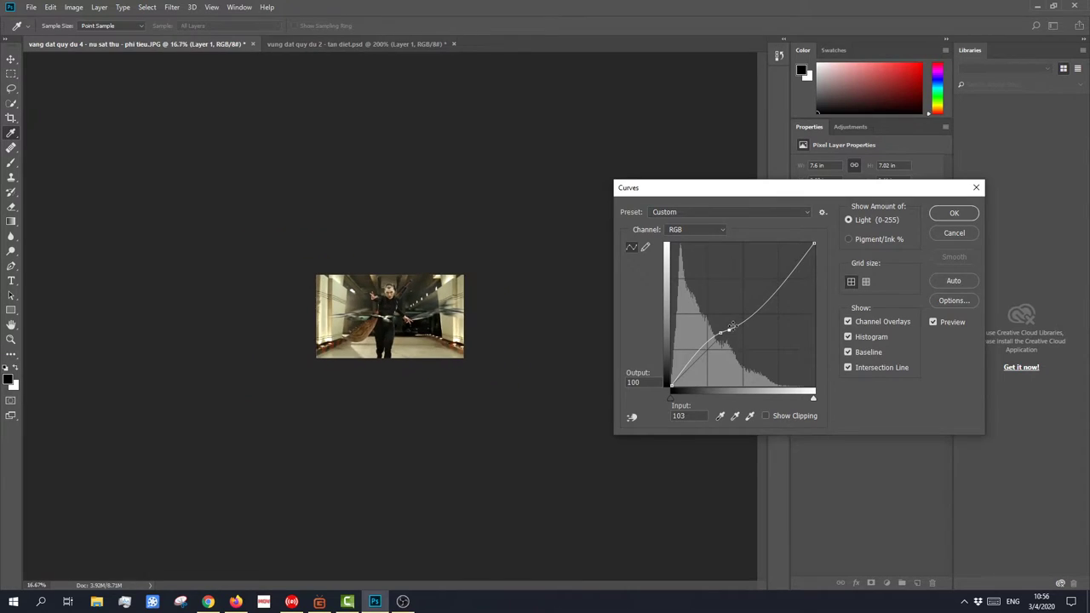
{"action": "key", "text": "ctrl+plus"}
{"action": "key", "text": "ctrl+plus"}
{"action": "key", "text": "ctrl+plus"}
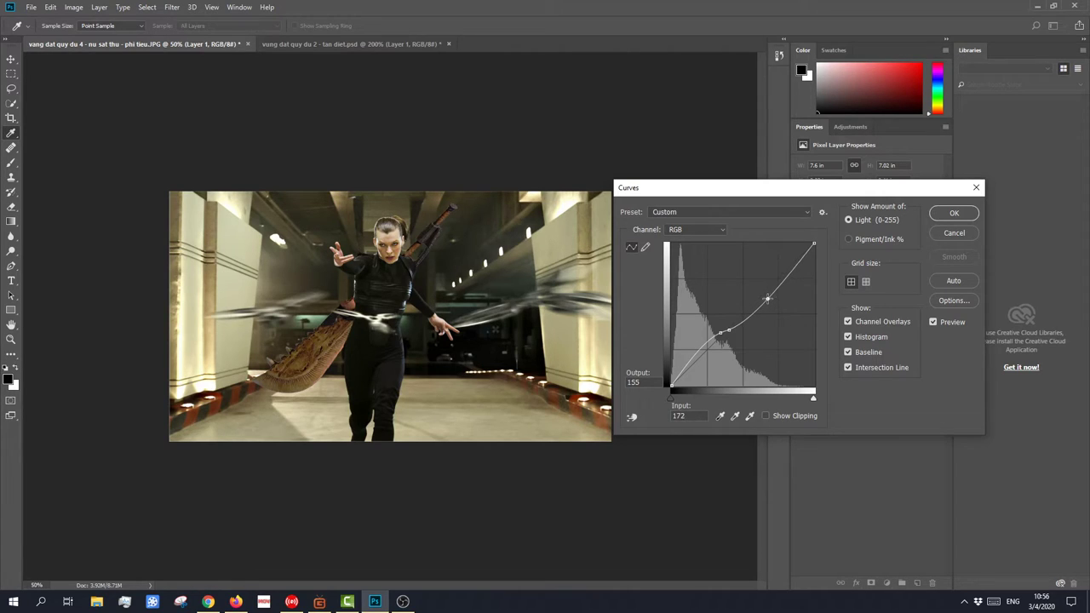
Step: Adjust the curve's highlight point, add a raised shadow point at input 48, and apply the Curves adjustment to the sword layer
{"action": "left_click", "coordinate": [766, 299]}
{"action": "left_click_drag", "start_coordinate": [766, 298], "coordinate": [759, 292]}
{"action": "key", "text": "ctrl+minus"}
{"action": "key", "text": "ctrl+minus"}
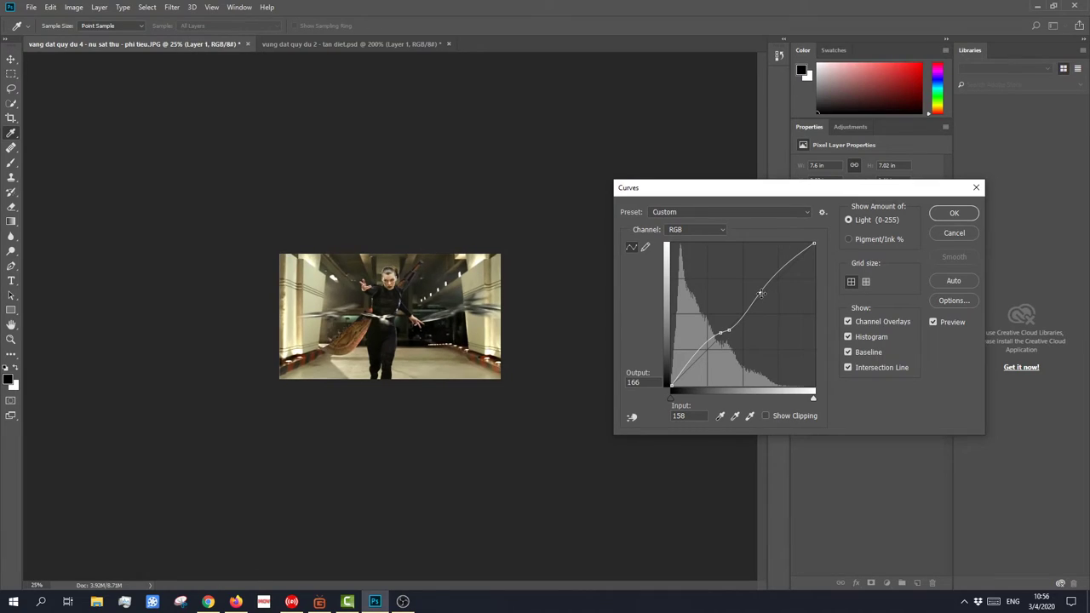
{"action": "left_click_drag", "start_coordinate": [760, 293], "coordinate": [763, 294]}
{"action": "left_click", "coordinate": [699, 352]}
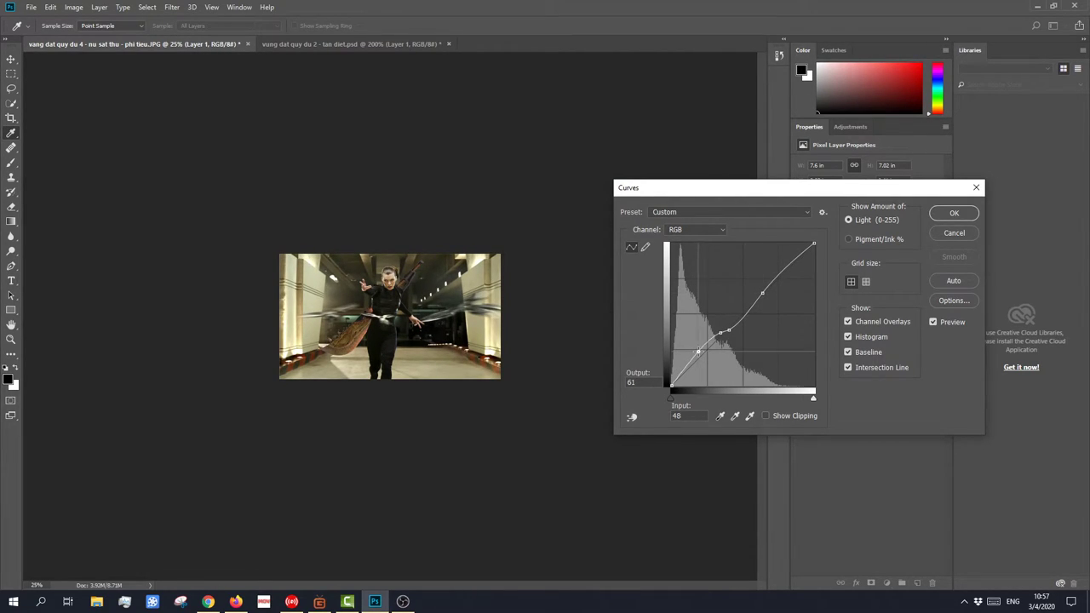
{"action": "left_click_drag", "start_coordinate": [698, 352], "coordinate": [698, 347]}
{"action": "left_click", "coordinate": [953, 214]}
Step: Examine the recoloured sword at several magnifications to judge how well its tones blend with the scene
{"action": "key", "text": "e"}
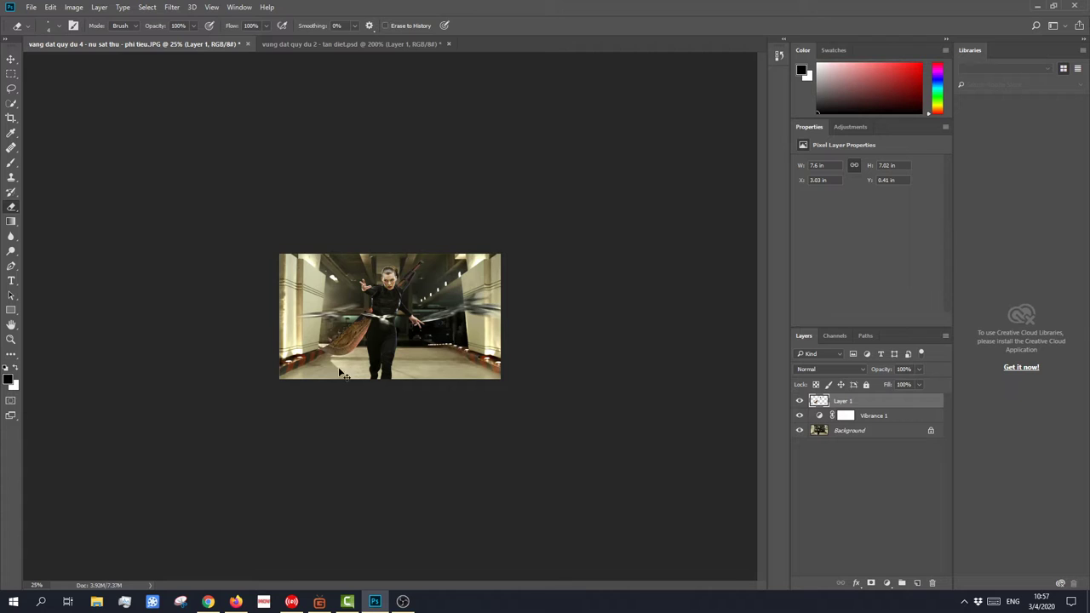
{"action": "key", "text": "ctrl+plus"}
{"action": "key", "text": "ctrl+plus"}
{"action": "key", "text": "ctrl+plus"}
{"action": "key", "text": "ctrl+plus"}
{"action": "key", "text": "ctrl+plus"}
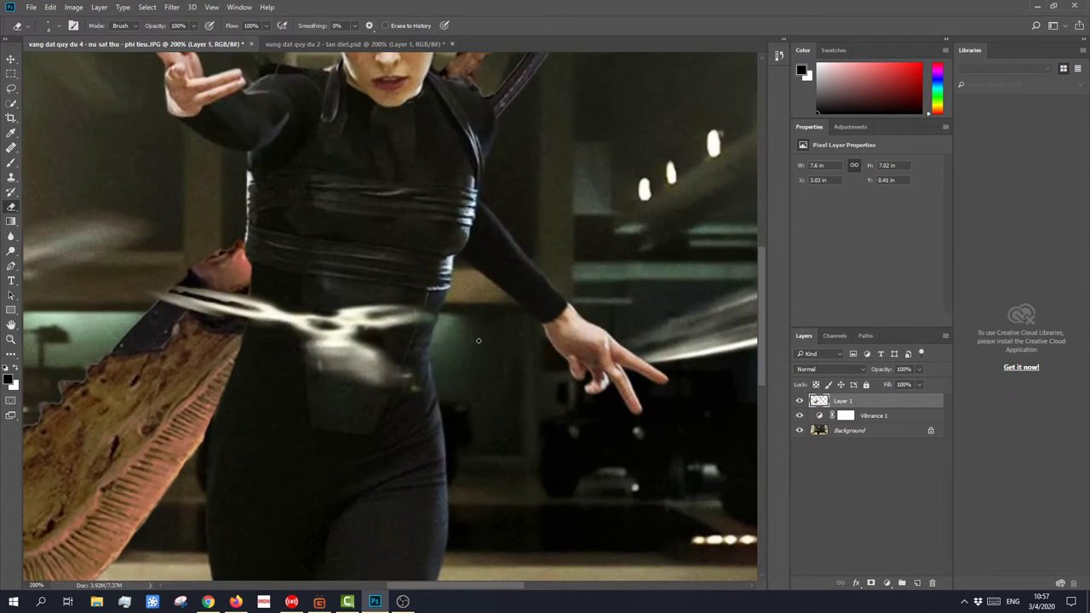
{"action": "key", "text": "ctrl+minus"}
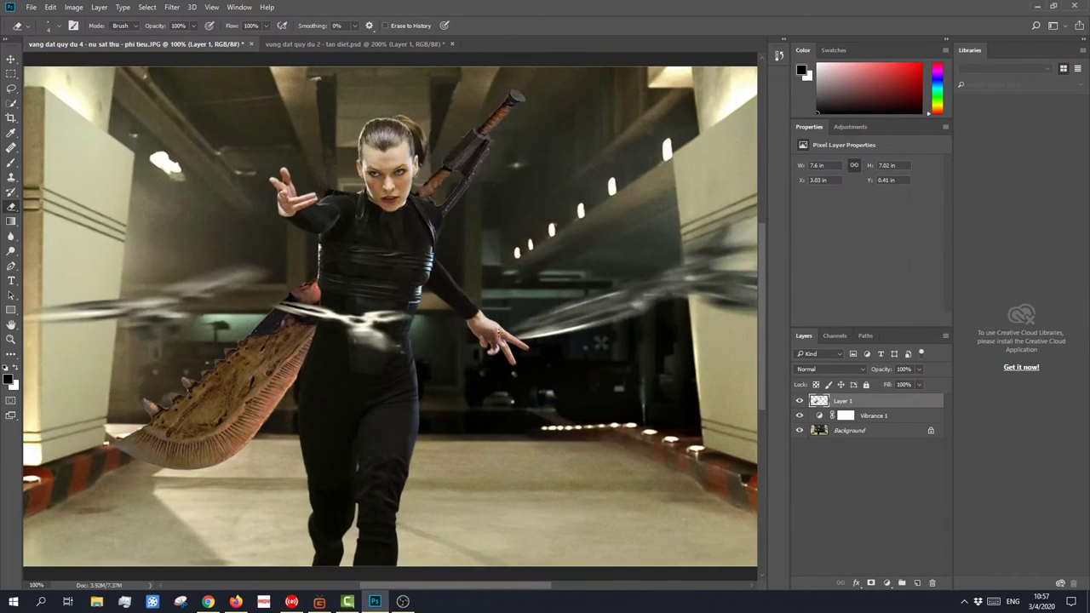
{"action": "key", "text": "ctrl+minus"}
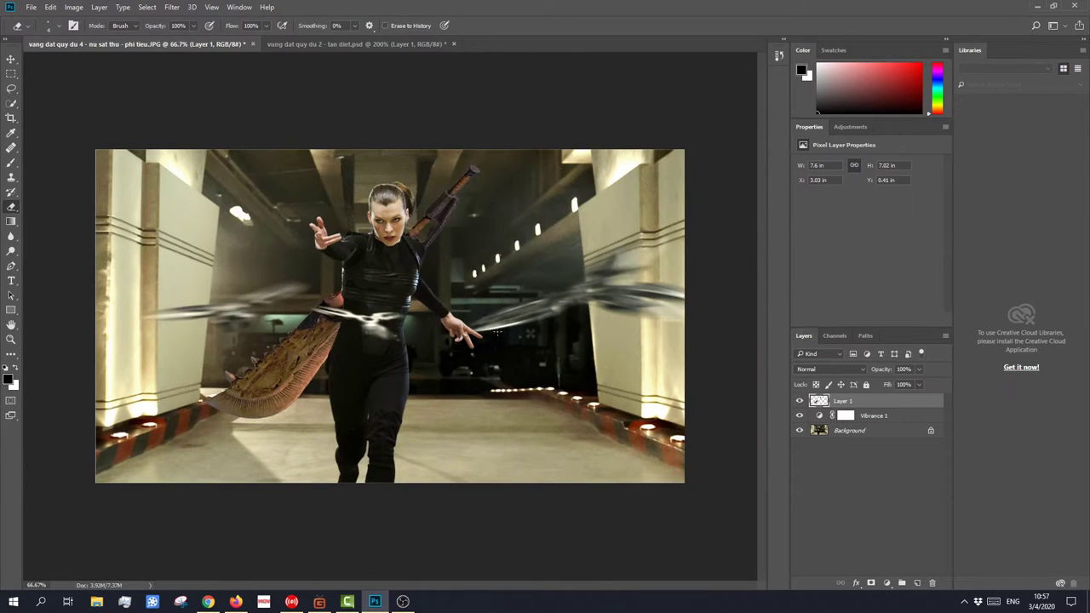
{"action": "key", "text": "ctrl+minus"}
{"action": "key", "text": "ctrl+minus"}
{"action": "key", "text": "ctrl+minus"}
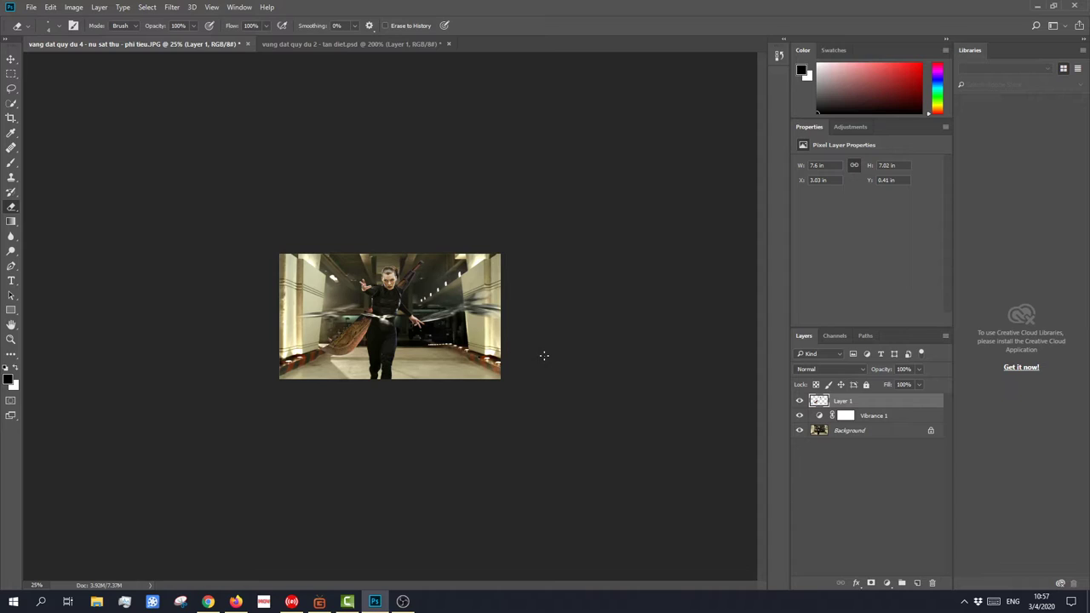
{"action": "key", "text": "ctrl+minus"}
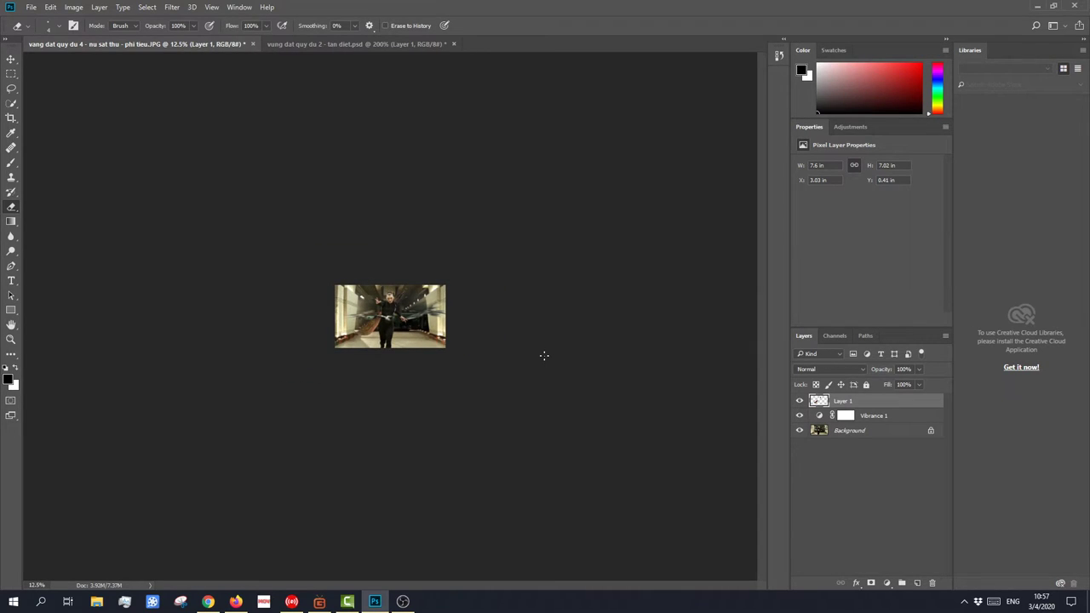
{"action": "key", "text": "ctrl+plus"}
{"action": "key", "text": "ctrl+plus"}
{"action": "key", "text": "ctrl+plus"}
{"action": "key", "text": "ctrl+plus"}
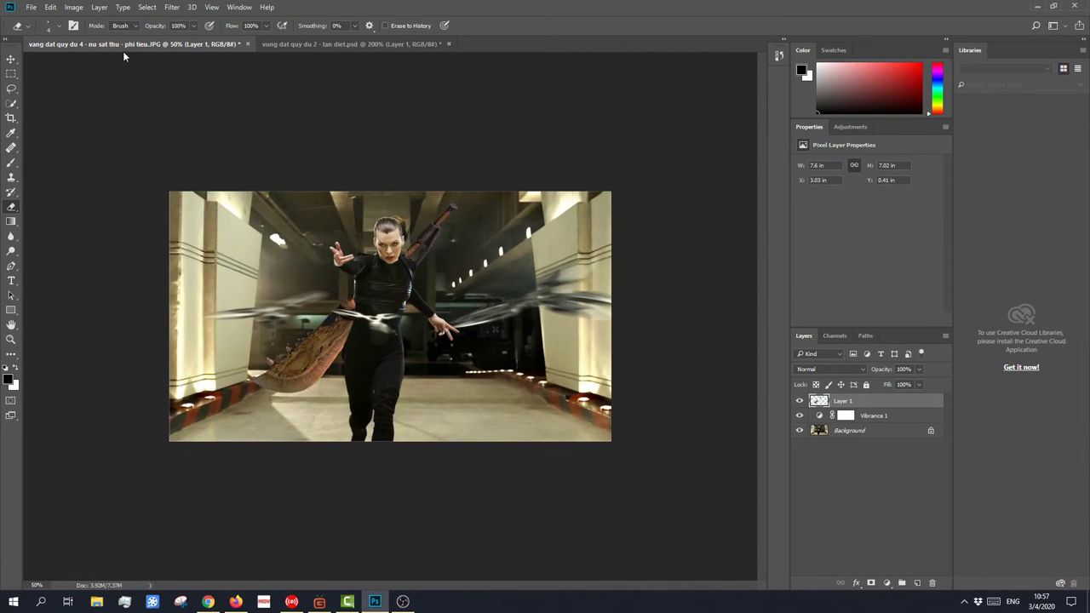
Step: Switch to the document vung dat quy du 2 - tan diet.psd and make its background layer active for a Lasso selection
{"action": "left_click", "coordinate": [332, 44]}
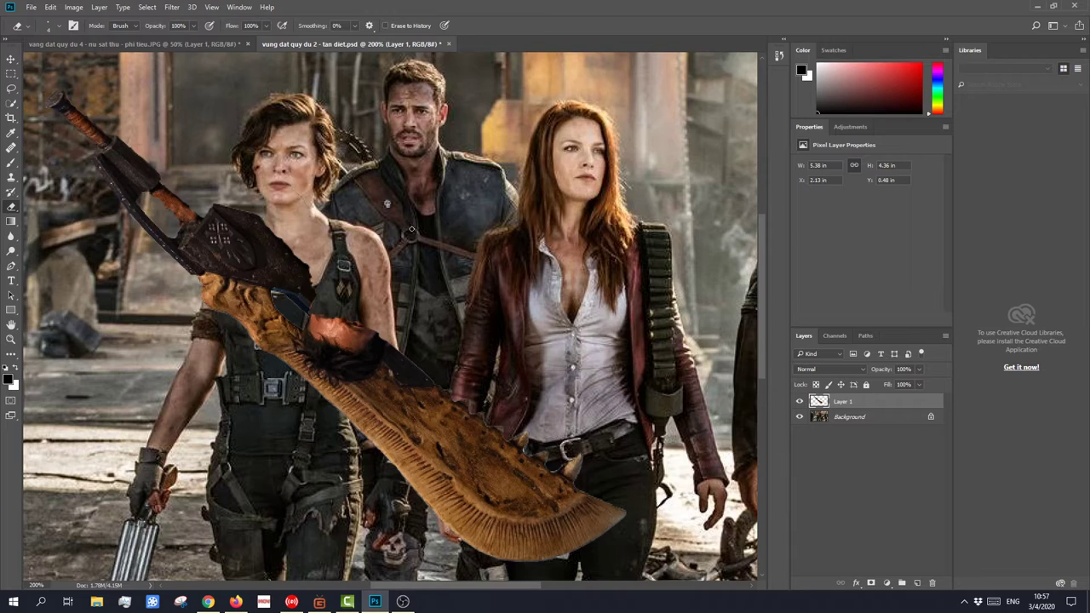
{"action": "scroll", "coordinate": [419, 291], "scroll_direction": "up", "scroll_amount": 2}
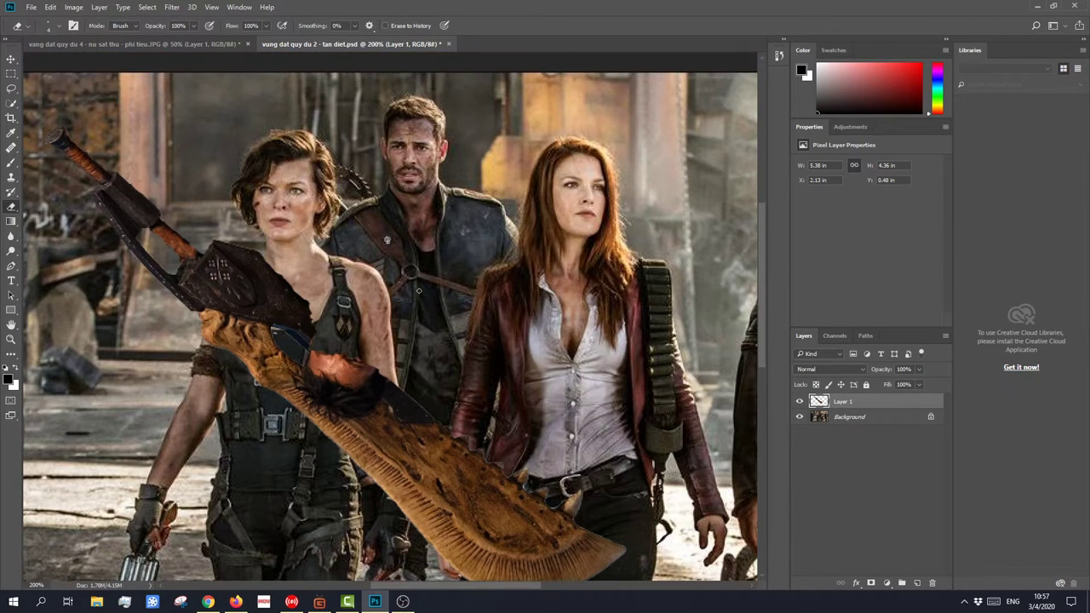
{"action": "key", "text": "ctrl+plus"}
{"action": "key", "text": "ctrl+plus"}
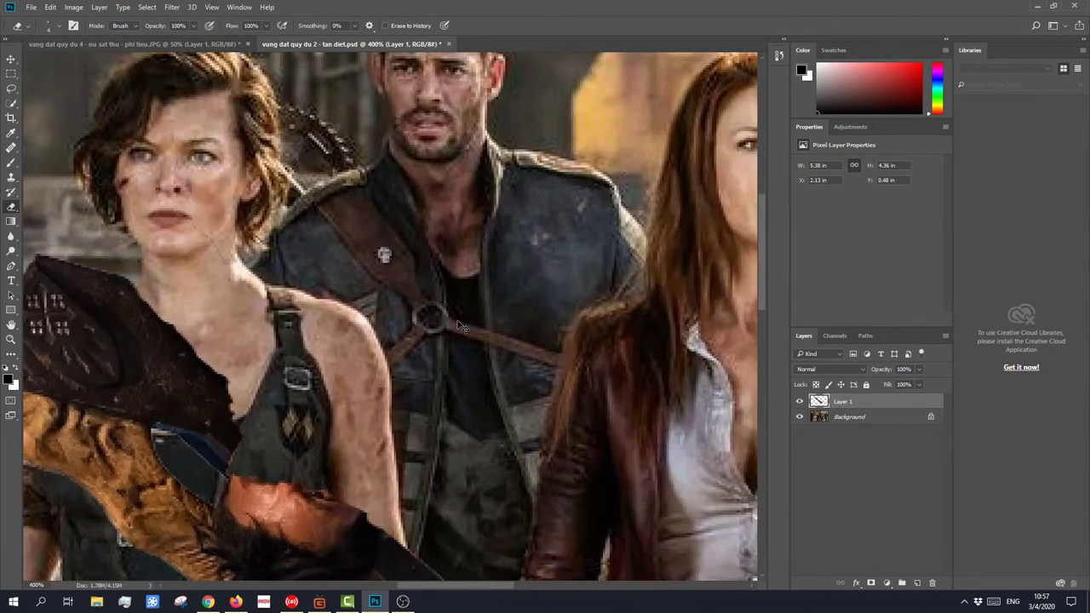
{"action": "left_click", "coordinate": [11, 89]}
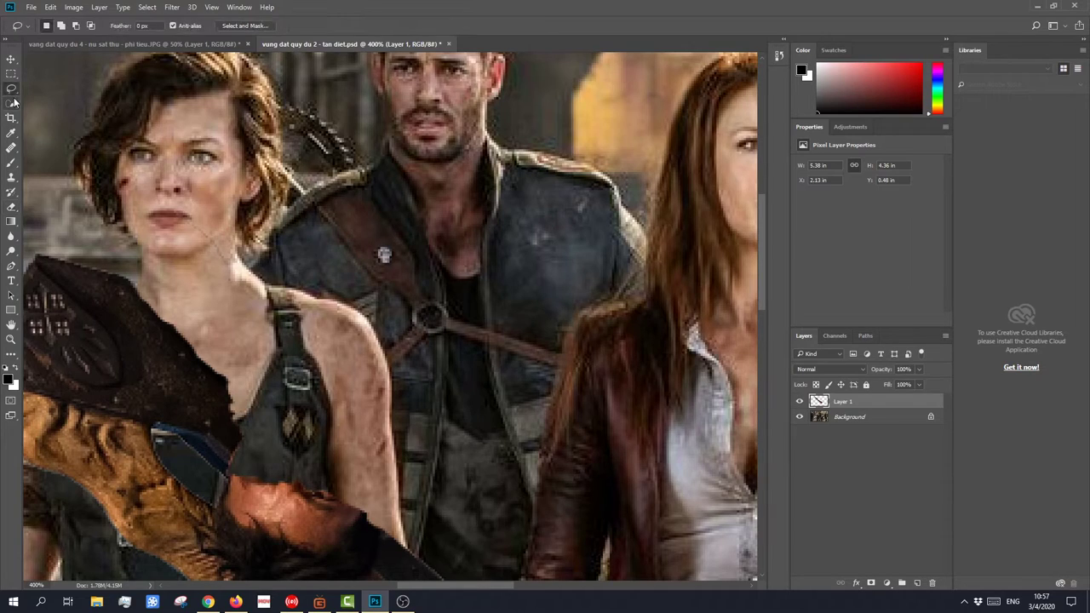
{"action": "left_click", "coordinate": [11, 103]}
{"action": "left_click", "coordinate": [11, 88]}
{"action": "left_click", "coordinate": [851, 419]}
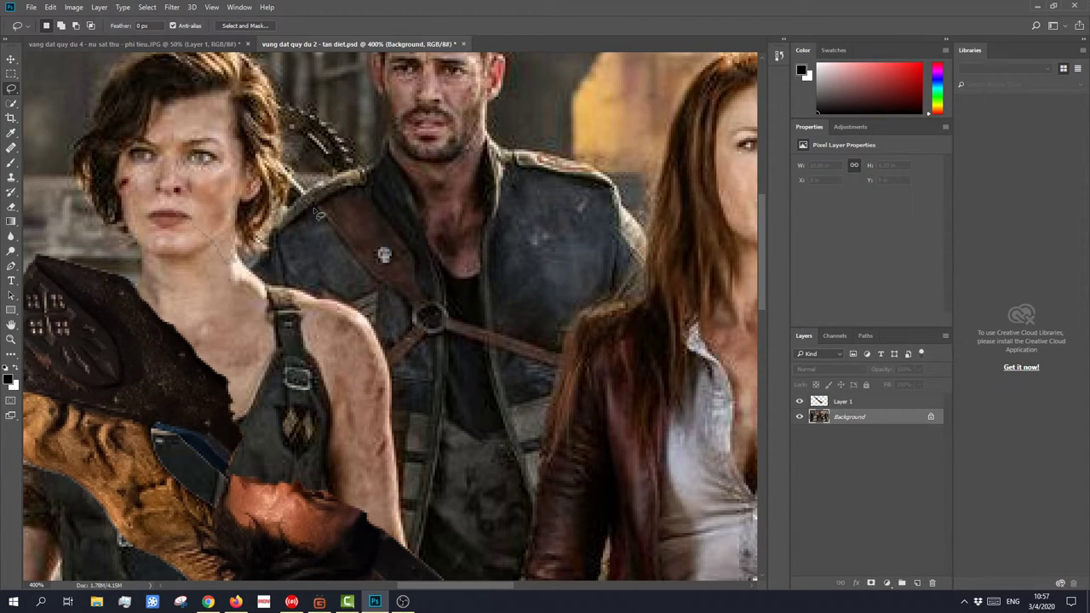
Step: Unlock the background layer and outline the brown cross-body strap on the man's chest with the Lasso tool
{"action": "left_click_drag", "start_coordinate": [320, 208], "coordinate": [331, 202]}
{"action": "left_click", "coordinate": [551, 230]}
{"action": "left_click", "coordinate": [931, 419]}
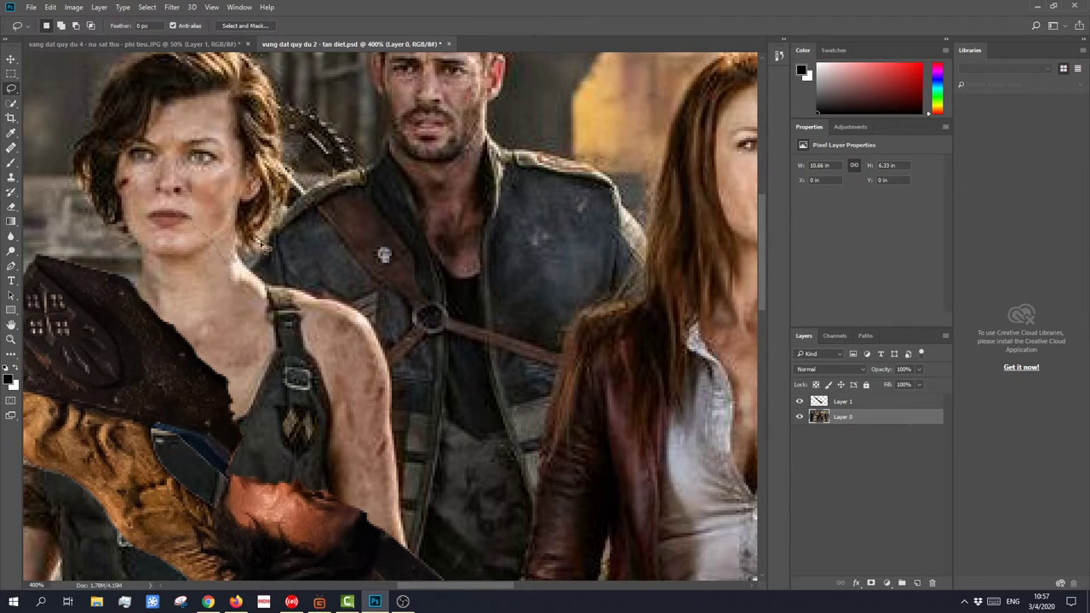
{"action": "mouse_move", "coordinate": [318, 208]}
{"action": "left_mouse_down"}
{"action": "mouse_move", "coordinate": [366, 195]}
{"action": "mouse_move", "coordinate": [410, 252]}
{"action": "mouse_move", "coordinate": [422, 293]}
{"action": "mouse_move", "coordinate": [457, 325]}
{"action": "mouse_move", "coordinate": [564, 351]}
{"action": "mouse_move", "coordinate": [567, 371]}
{"action": "mouse_move", "coordinate": [442, 339]}
{"action": "mouse_move", "coordinate": [394, 369]}
{"action": "mouse_move", "coordinate": [412, 316]}
{"action": "mouse_move", "coordinate": [321, 213]}
{"action": "left_mouse_up"}
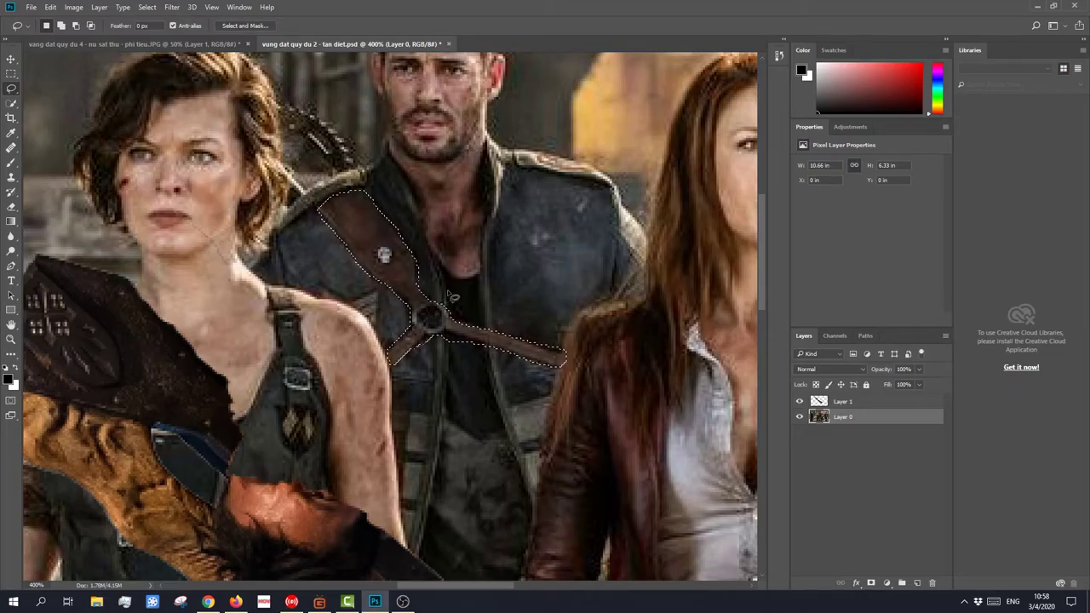
Step: Subtract the dark centre of the metal ring from the strap selection with the Quick Selection tool
{"action": "key", "text": "ctrl+plus"}
{"action": "key", "text": "ctrl+plus"}
{"action": "key", "text": "ctrl+plus"}
{"action": "key", "text": "ctrl+plus"}
{"action": "key", "text": "ctrl+plus"}
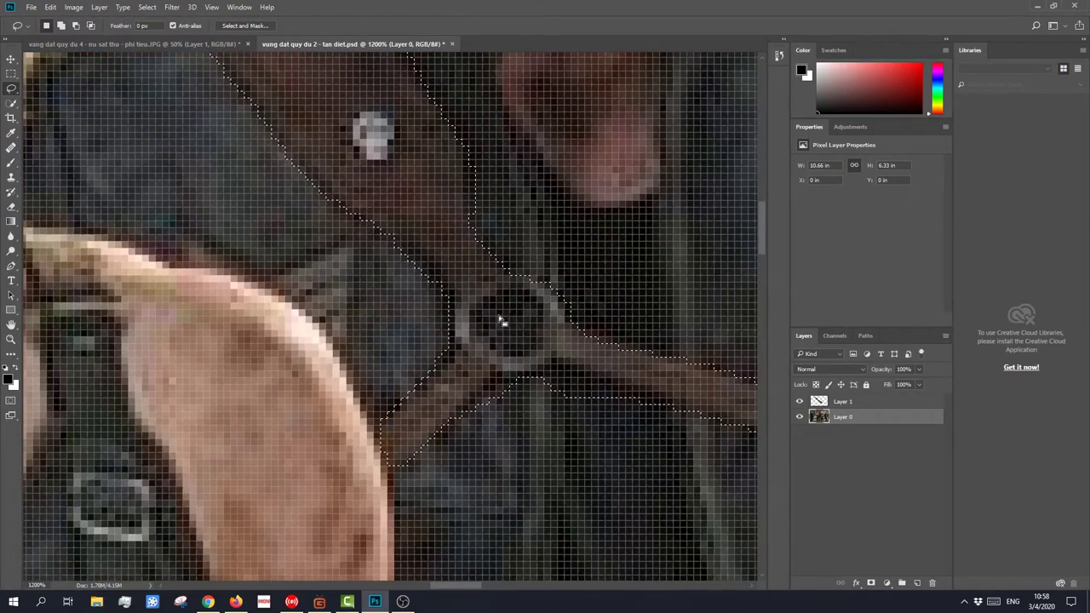
{"action": "left_click", "coordinate": [10, 105]}
{"action": "key", "text": "alt"}
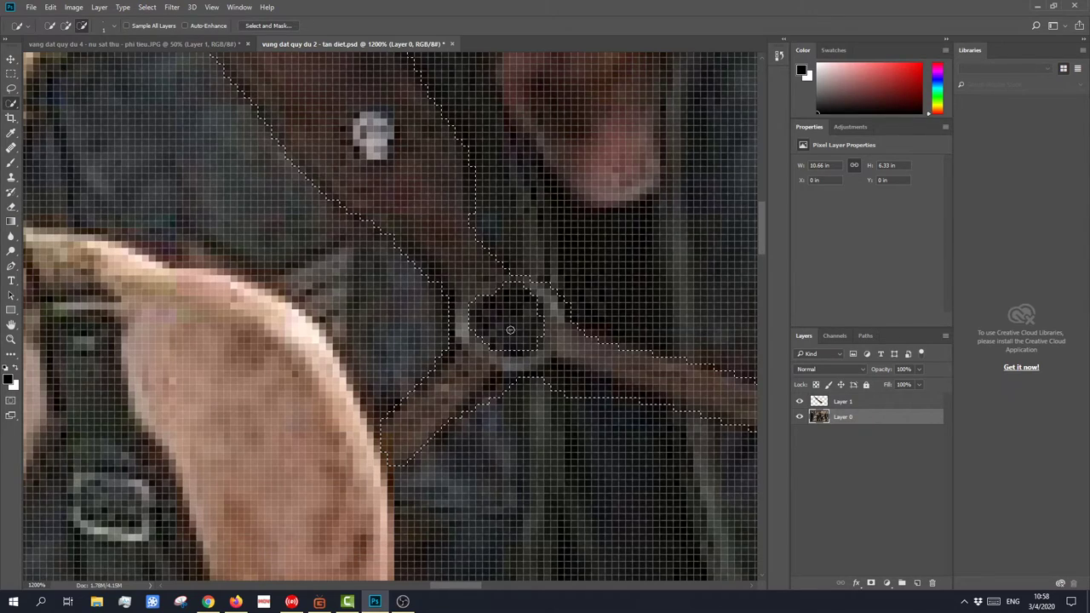
{"action": "left_click", "coordinate": [515, 349], "text": "alt"}
{"action": "key", "text": "alt"}
Step: Trim the excess jacket from the selection beneath the ring and along the lower edge of the narrow strap
{"action": "left_click", "coordinate": [508, 401], "text": "alt"}
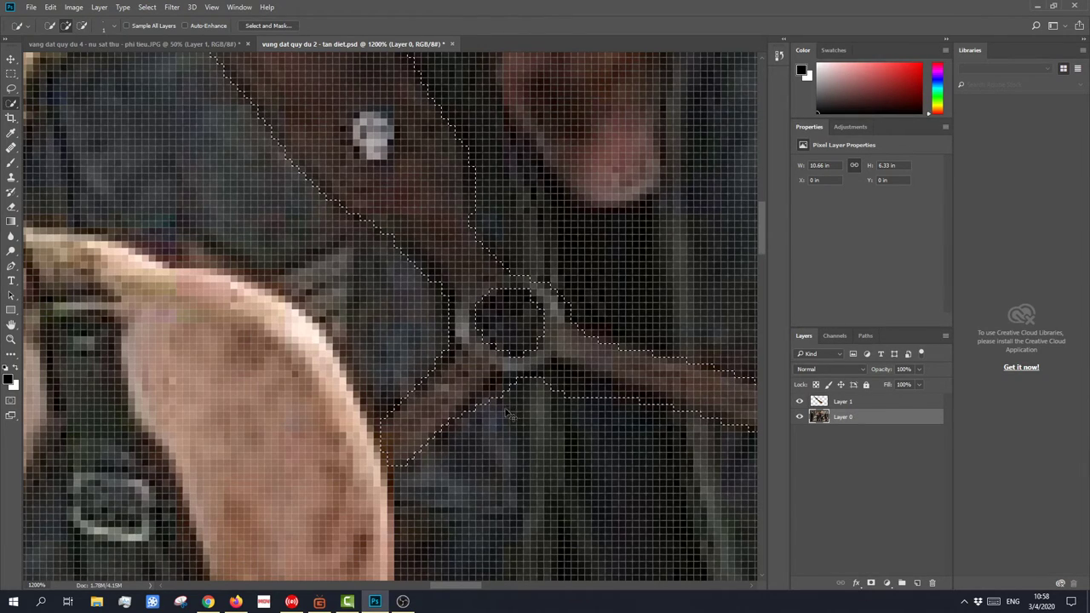
{"action": "key", "text": "alt"}
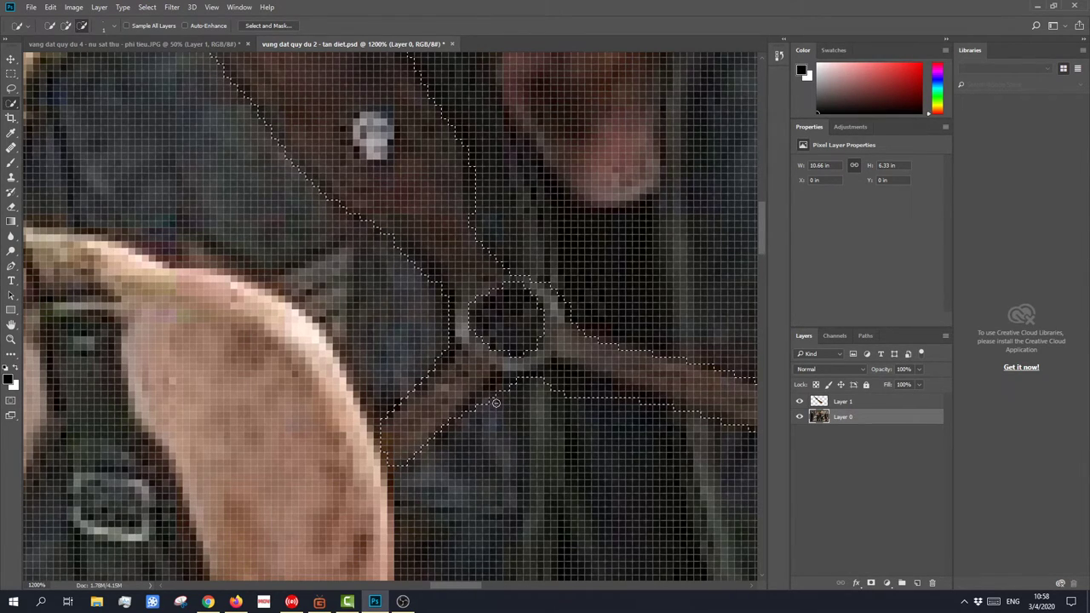
{"action": "left_click", "coordinate": [551, 387], "text": "alt"}
{"action": "left_click", "coordinate": [543, 367], "text": "alt"}
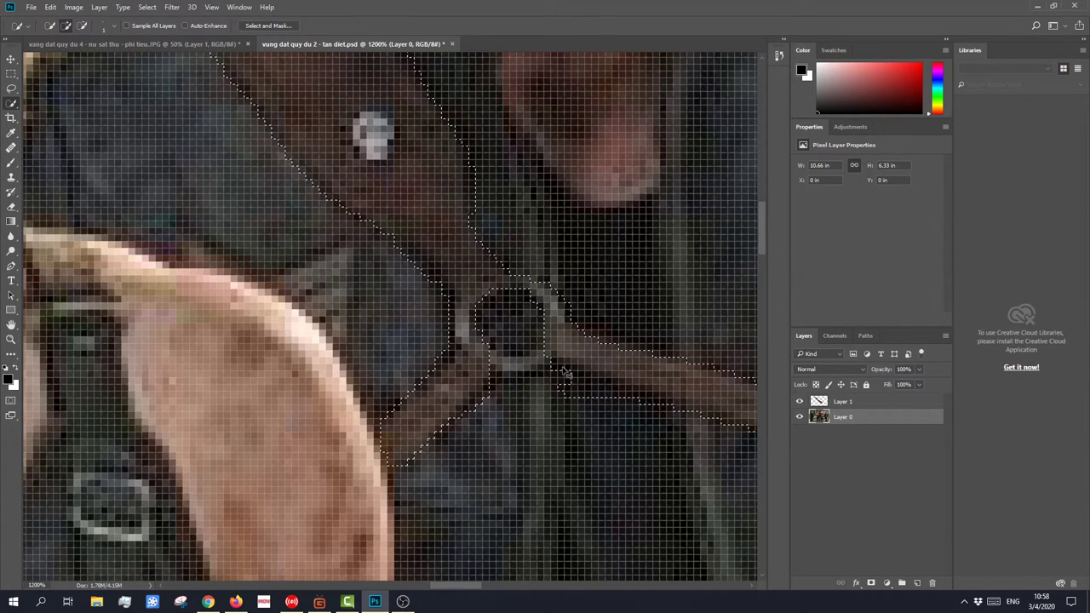
{"action": "left_click", "coordinate": [553, 385], "text": "alt"}
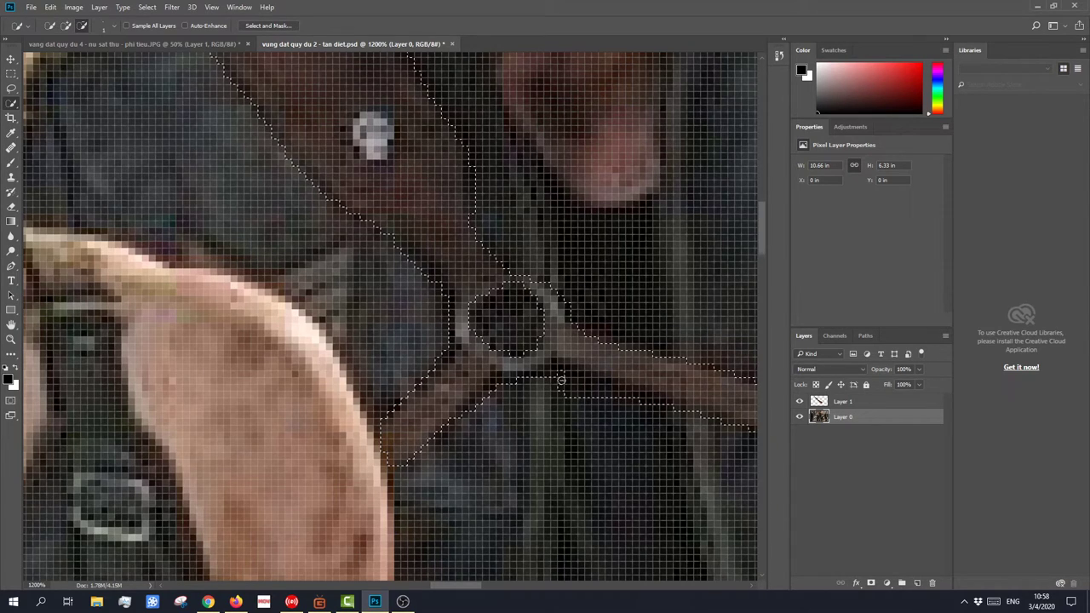
{"action": "left_click", "coordinate": [550, 356]}
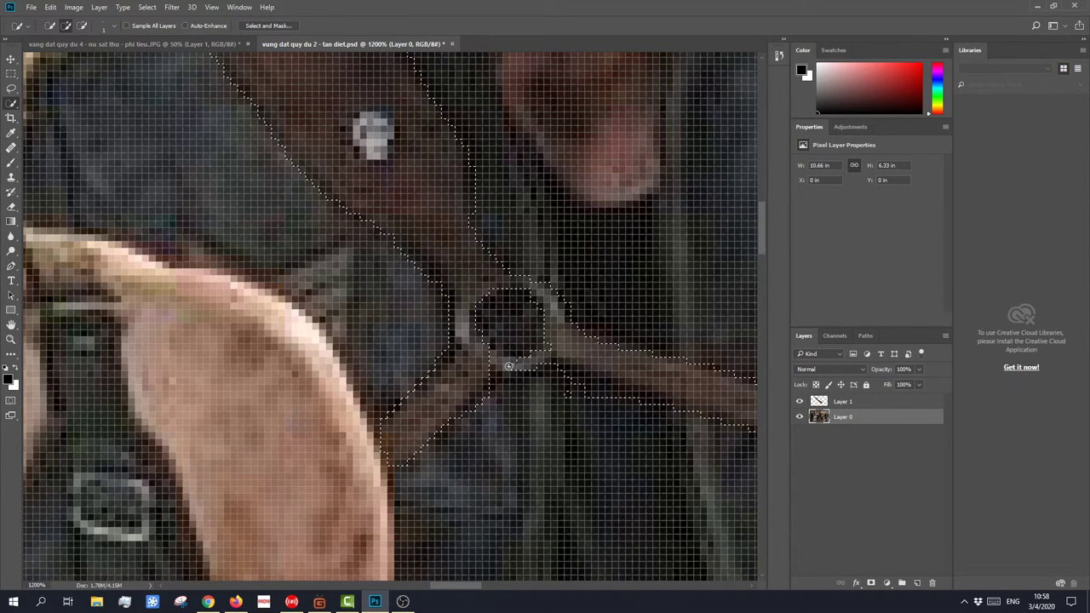
{"action": "left_click", "coordinate": [566, 385], "text": "alt"}
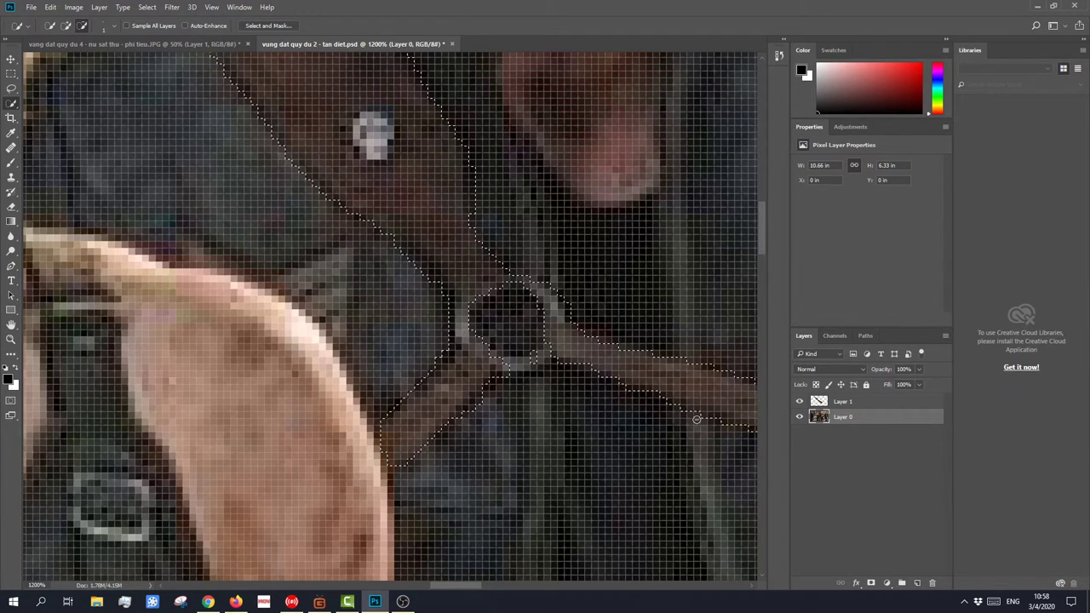
{"action": "left_click", "coordinate": [740, 432], "text": "alt"}
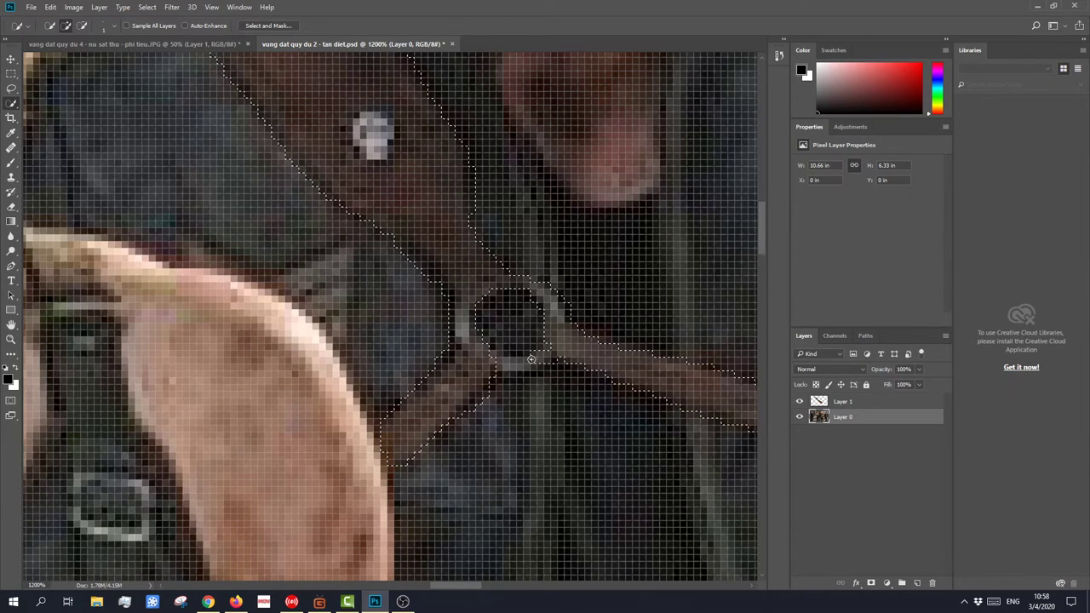
{"action": "key", "text": "alt"}
Step: Refine the selection edges along the strap's wide shoulder section, subtracting stray jacket pixels
{"action": "left_click_drag", "start_coordinate": [467, 587], "coordinate": [488, 587]}
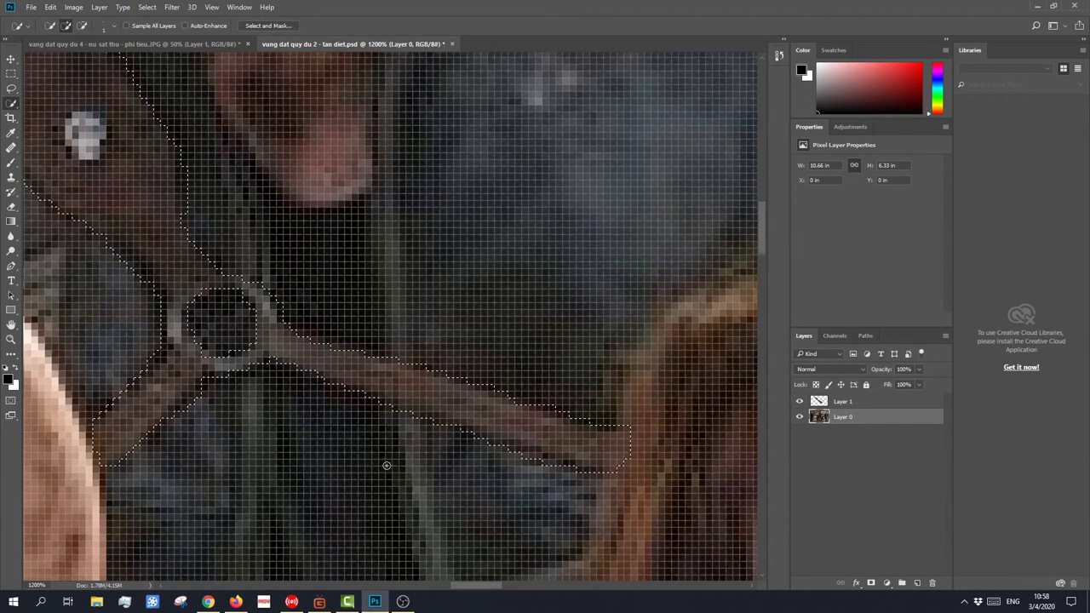
{"action": "scroll", "coordinate": [387, 466], "scroll_direction": "up", "scroll_amount": 2}
{"action": "key", "text": "alt"}
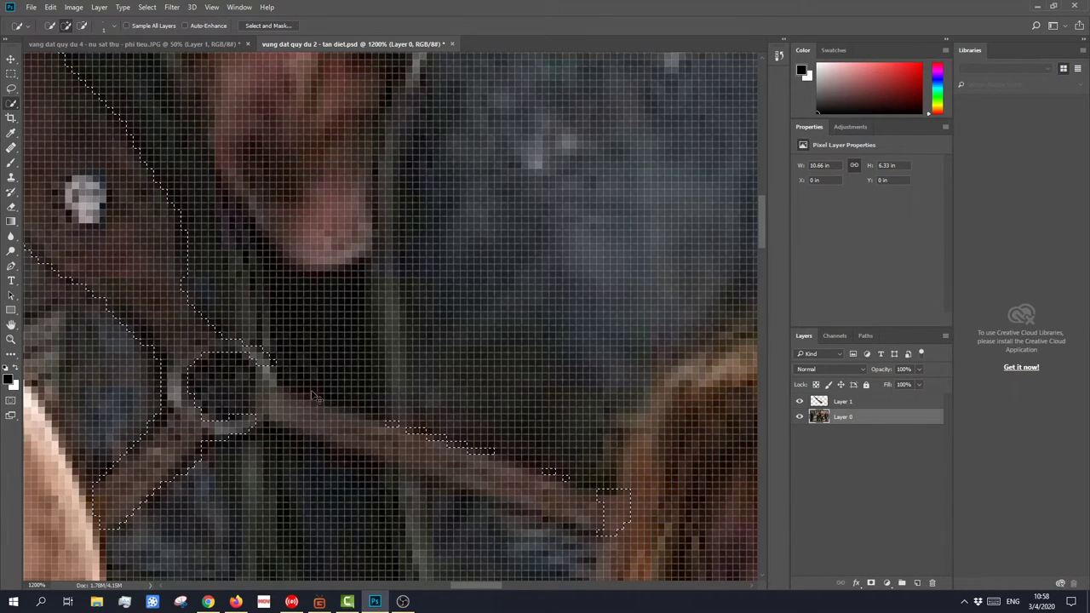
{"action": "left_click_drag", "start_coordinate": [469, 586], "coordinate": [437, 585]}
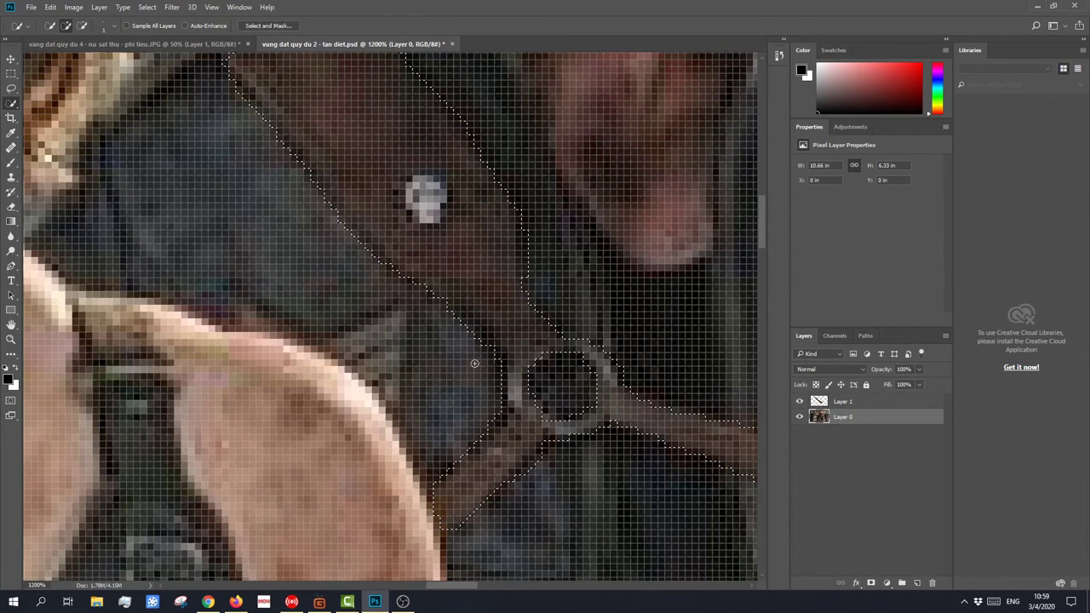
{"action": "scroll", "coordinate": [474, 364], "scroll_direction": "up", "scroll_amount": 1}
{"action": "scroll", "coordinate": [512, 404], "scroll_direction": "up", "scroll_amount": 2}
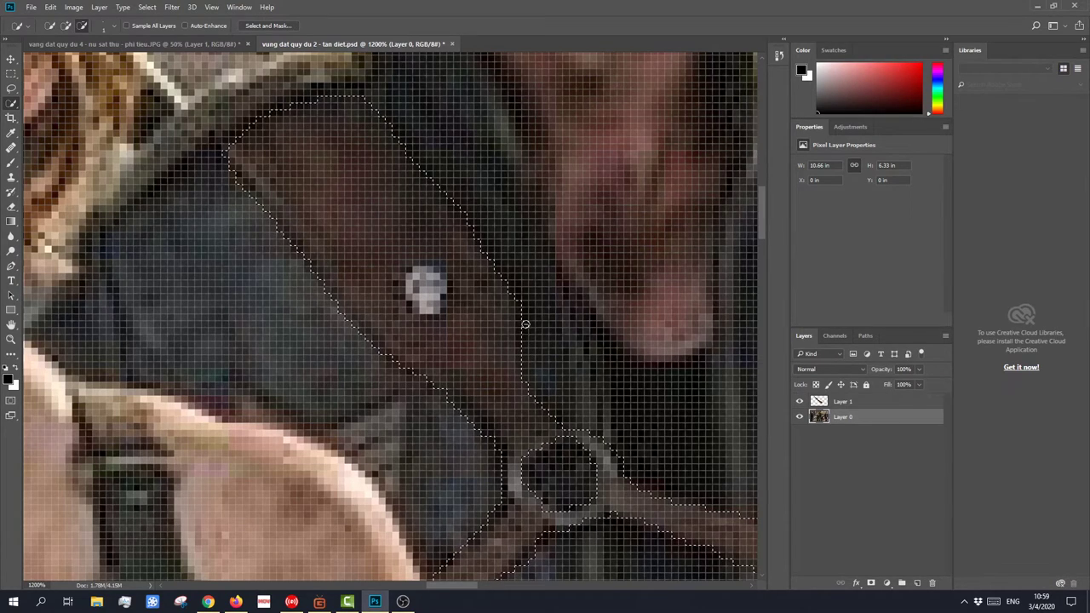
{"action": "key", "text": "ctrl+alt+z"}
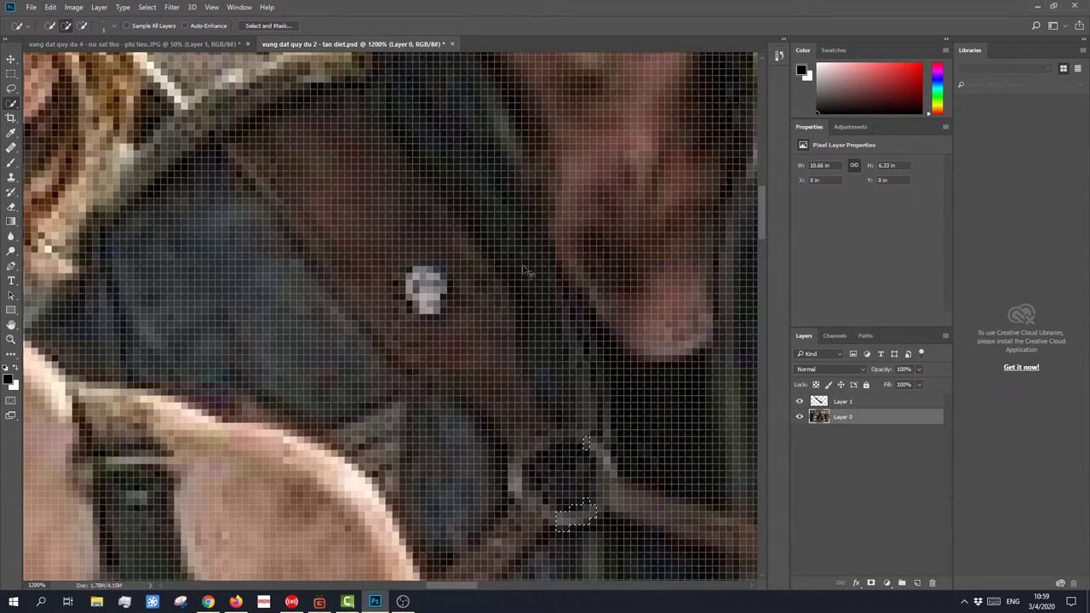
{"action": "key", "text": "alt"}
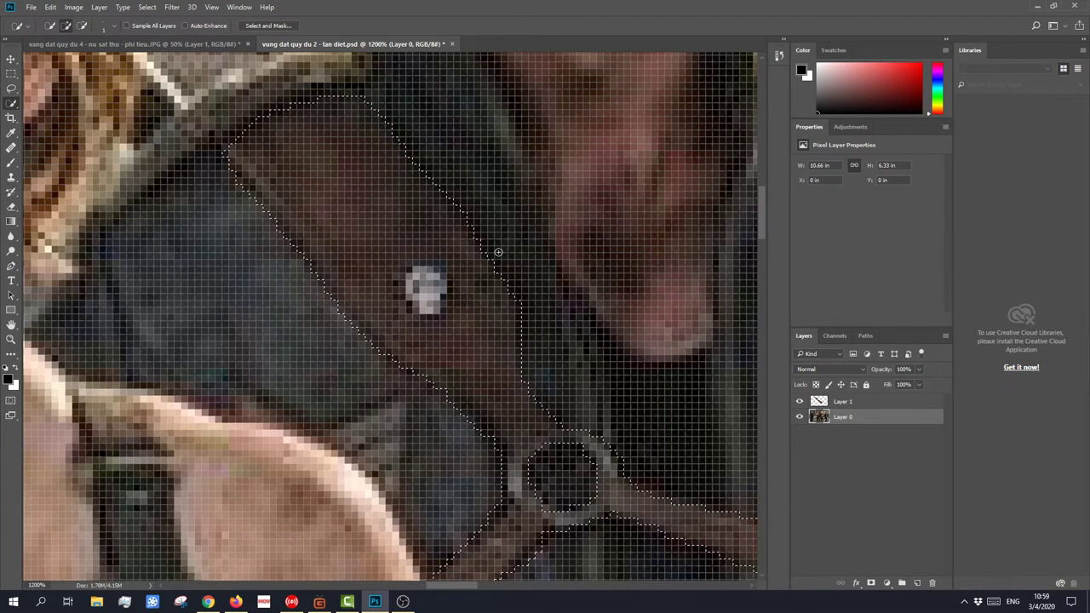
{"action": "left_click", "coordinate": [459, 201], "text": "alt"}
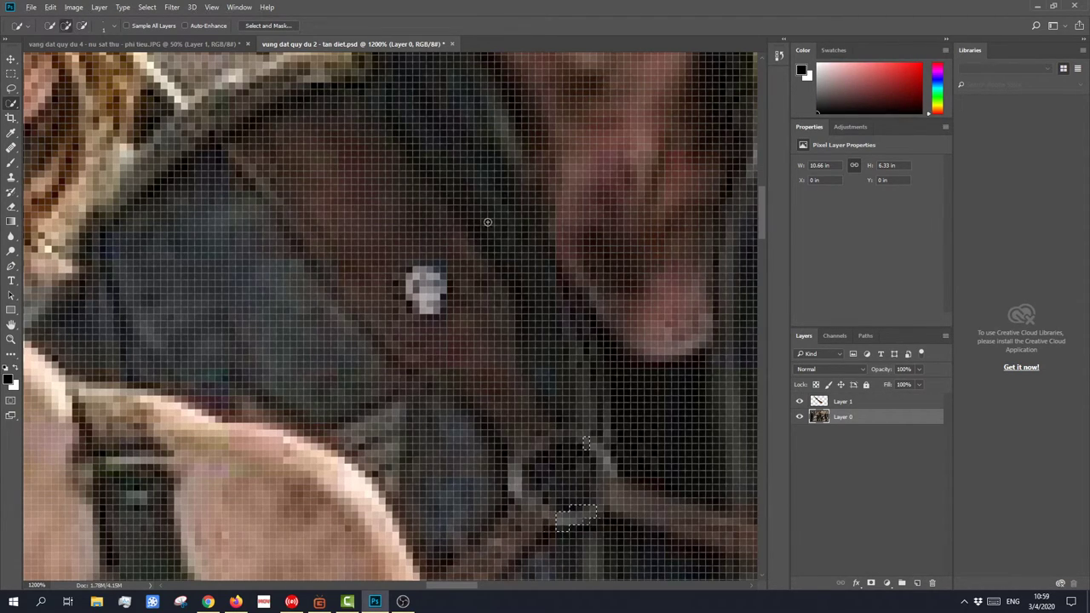
{"action": "key", "text": "ctrl+shift+z"}
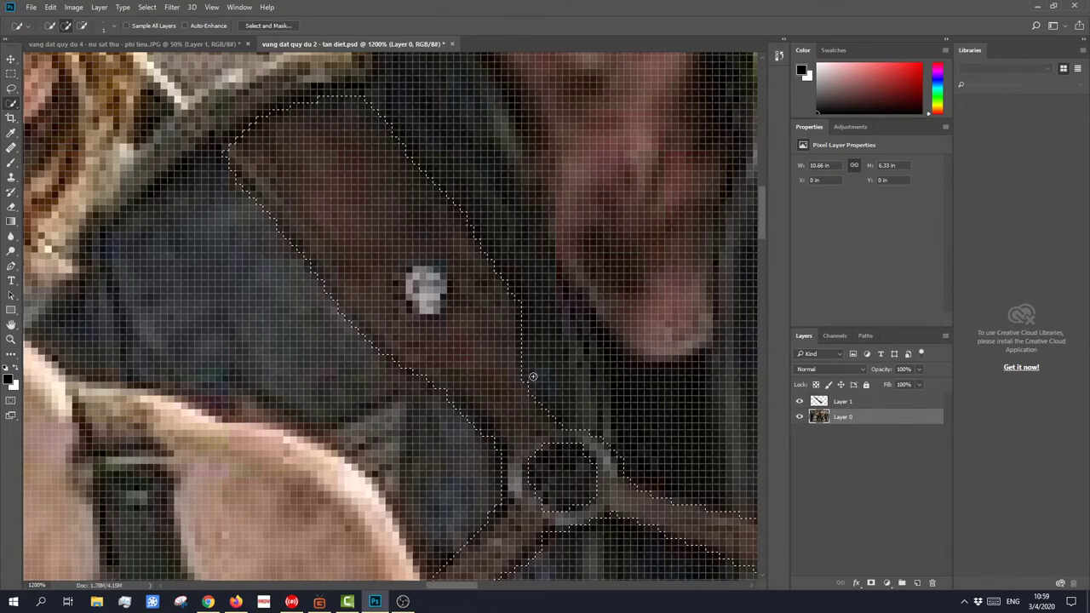
Step: Copy the selected strap into the woman's photo as a new layer and enlarge it over her torso to about 240% width and 305% height
{"action": "key", "text": "ctrl+minus"}
{"action": "key", "text": "ctrl+minus"}
{"action": "key", "text": "ctrl+minus"}
{"action": "key", "text": "ctrl+minus"}
{"action": "key", "text": "ctrl+minus"}
{"action": "key", "text": "ctrl+minus"}
{"action": "key", "text": "ctrl+minus"}
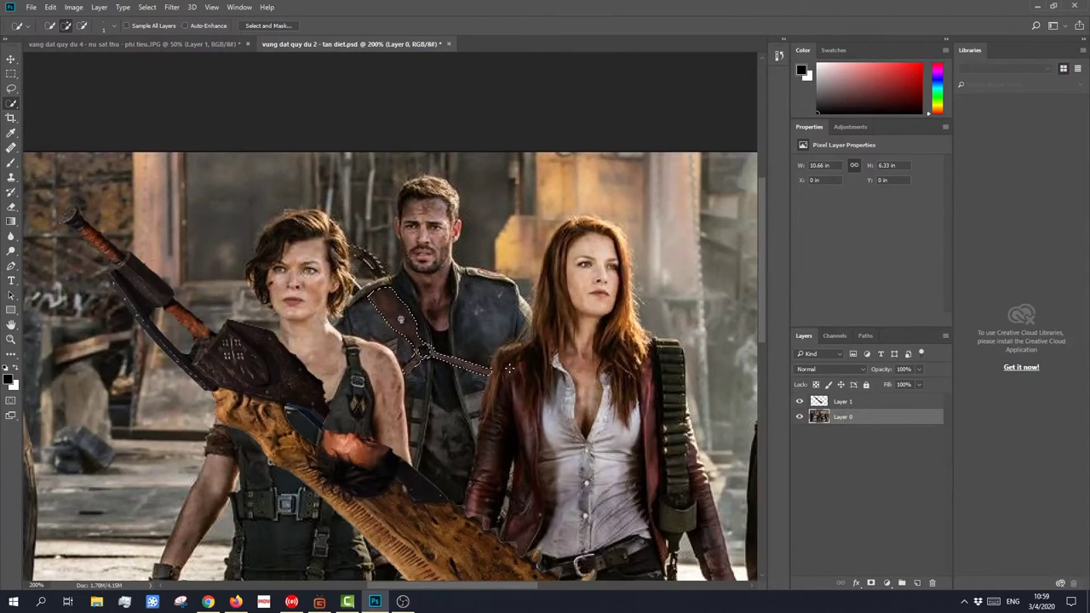
{"action": "left_click", "coordinate": [159, 46]}
{"action": "key", "text": "ctrl+t"}
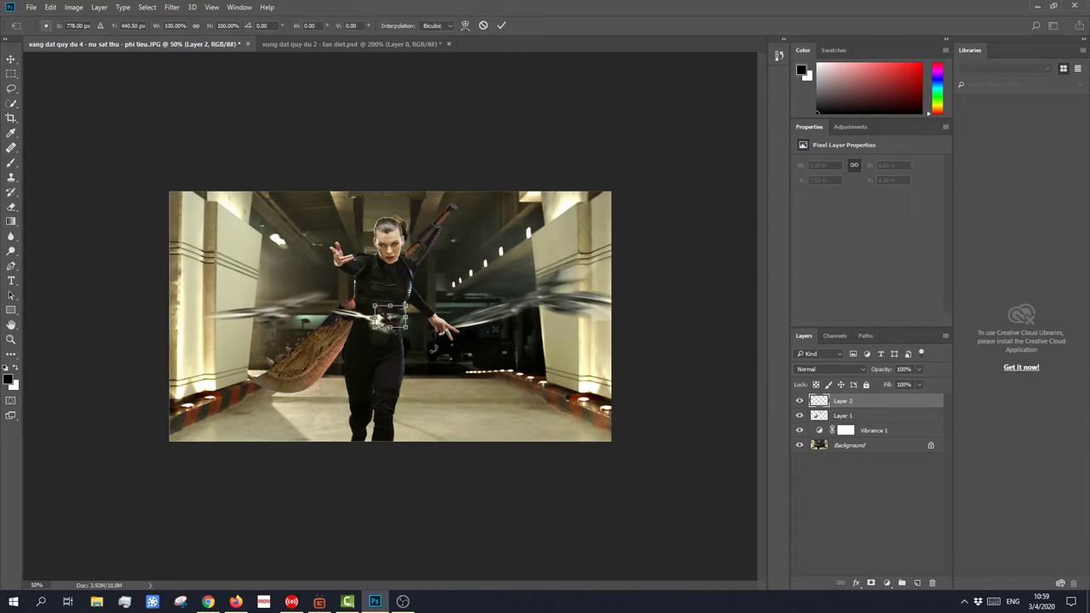
{"action": "left_click_drag", "start_coordinate": [374, 328], "coordinate": [330, 373]}
{"action": "left_click_drag", "start_coordinate": [360, 334], "coordinate": [385, 279]}
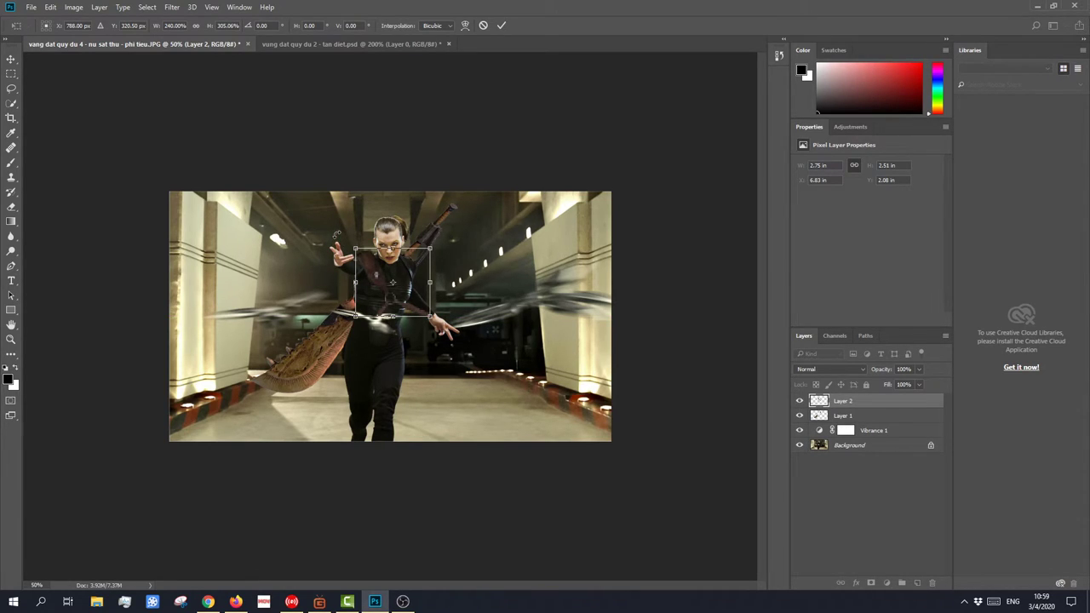
Step: Mirror the strap horizontally, shrink it to about 184% width and 239% height, and move its wide end to the sword-side shoulder
{"action": "mouse_move", "coordinate": [373, 300]}
{"action": "left_mouse_down"}
{"action": "mouse_move", "coordinate": [359, 300]}
{"action": "mouse_move", "coordinate": [490, 289]}
{"action": "mouse_move", "coordinate": [379, 304]}
{"action": "left_mouse_up"}
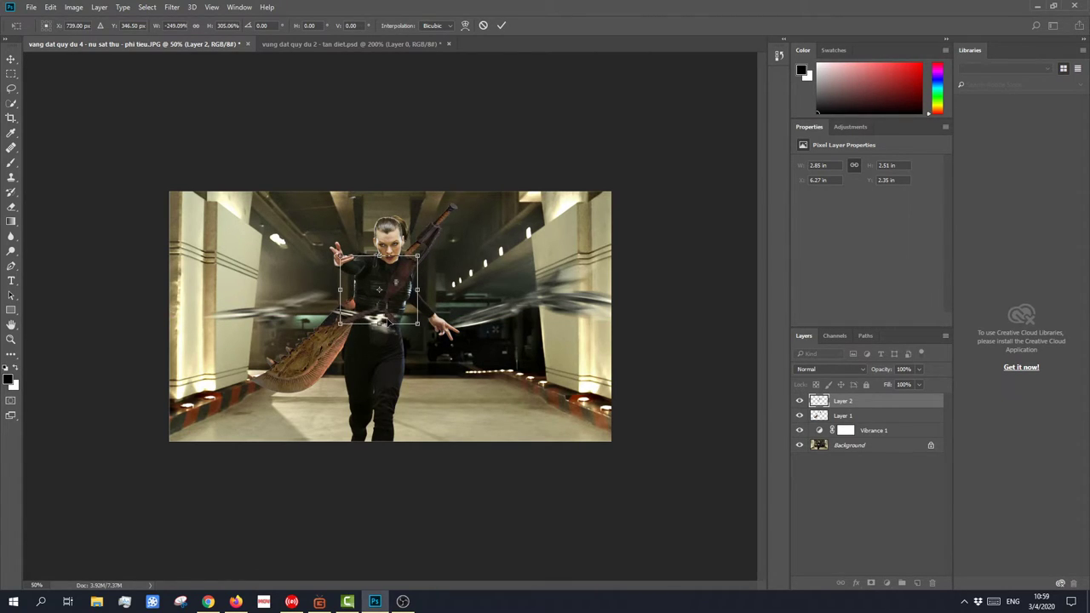
{"action": "left_click_drag", "start_coordinate": [417, 323], "coordinate": [399, 304]}
{"action": "key", "text": "ctrl+plus"}
{"action": "key", "text": "ctrl+plus"}
{"action": "key", "text": "ctrl+plus"}
{"action": "key", "text": "ctrl+plus"}
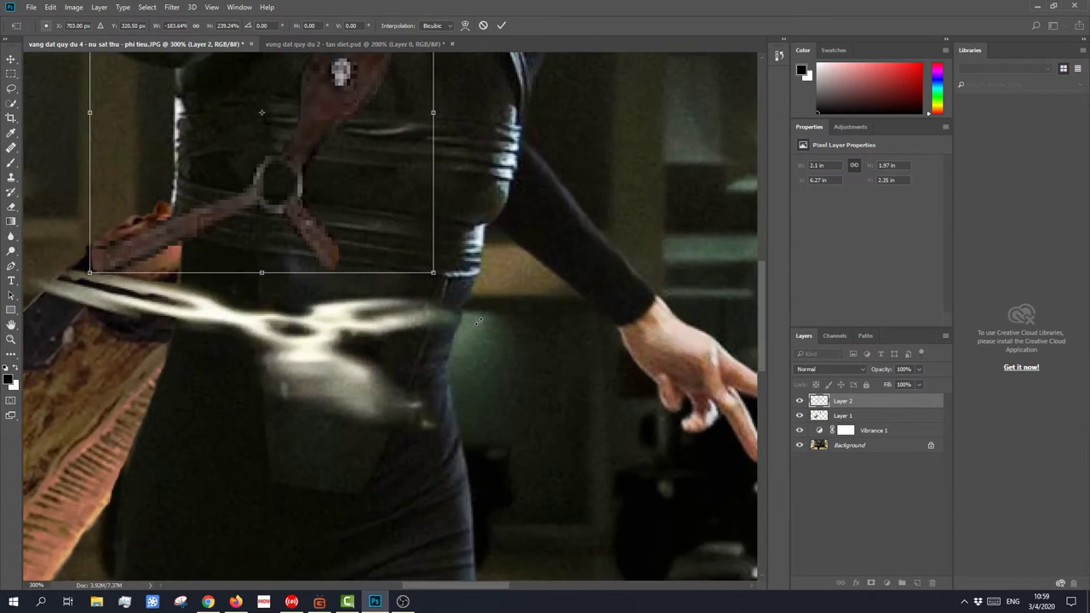
{"action": "scroll", "coordinate": [477, 321], "scroll_direction": "up", "scroll_amount": 3}
{"action": "left_click_drag", "start_coordinate": [284, 306], "coordinate": [383, 303]}
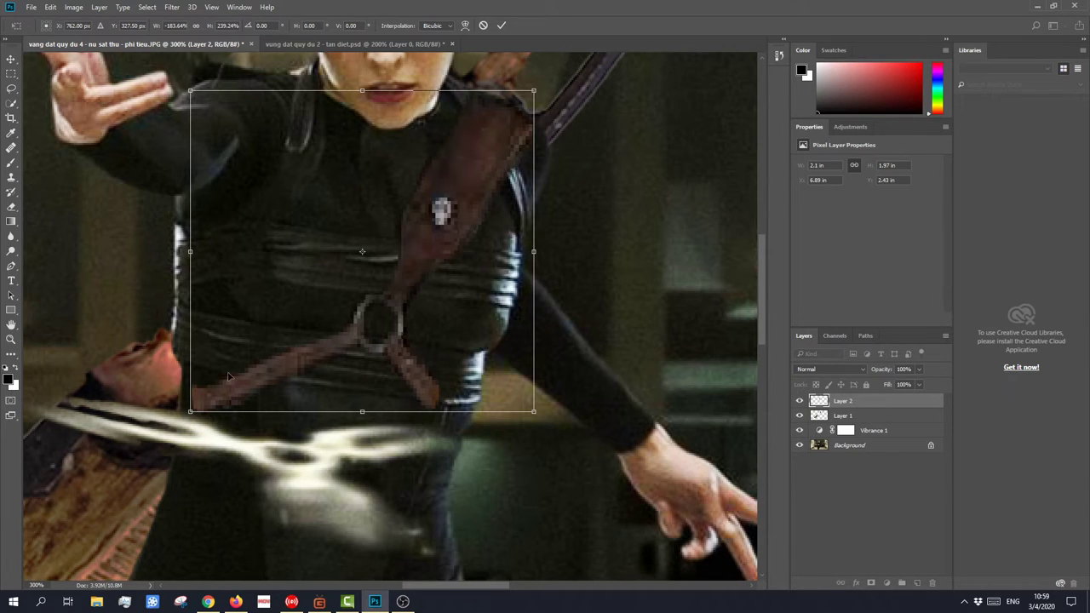
Step: Resize the strap to about 188% width and 201% height and shift it slightly up toward the shoulder
{"action": "left_click_drag", "start_coordinate": [192, 408], "coordinate": [181, 359]}
{"action": "mouse_move", "coordinate": [476, 155]}
{"action": "left_mouse_down"}
{"action": "mouse_move", "coordinate": [482, 167]}
{"action": "mouse_move", "coordinate": [470, 148]}
{"action": "left_mouse_up"}
{"action": "left_click_drag", "start_coordinate": [248, 331], "coordinate": [247, 329]}
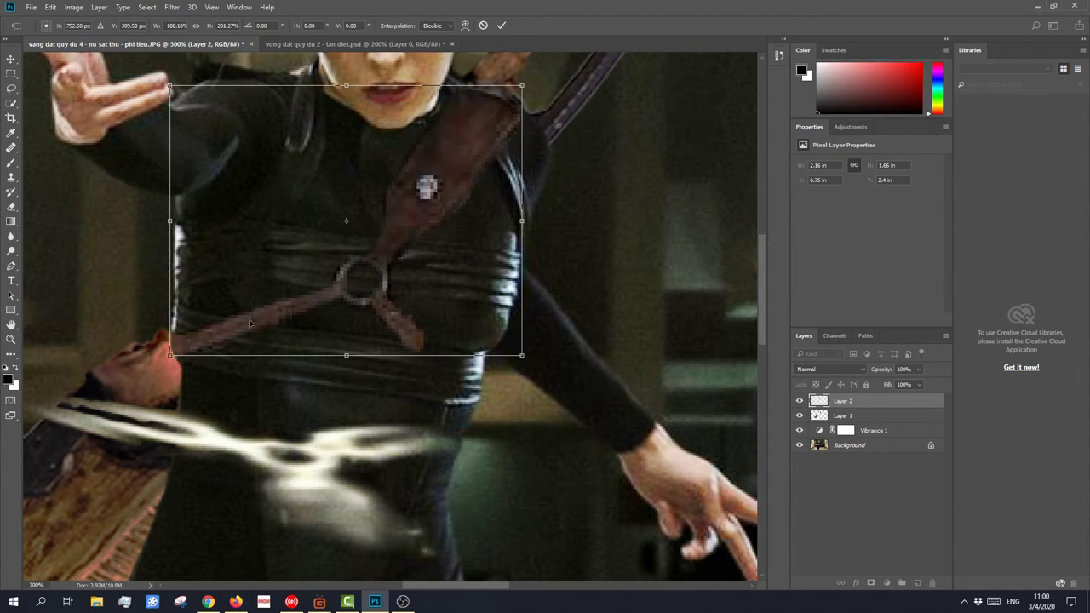
{"action": "left_click_drag", "start_coordinate": [486, 137], "coordinate": [503, 128]}
{"action": "key", "text": "ctrl+minus"}
{"action": "key", "text": "ctrl+minus"}
{"action": "key", "text": "ctrl+minus"}
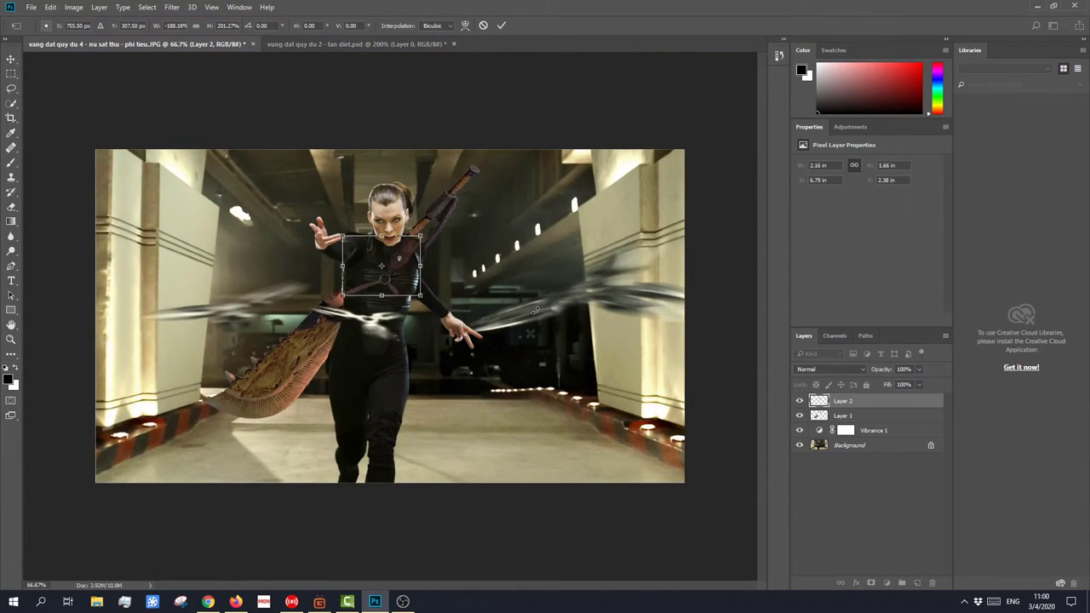
Step: Shrink the strap to about 161% width and 187% height and reposition it across her chest
{"action": "key", "text": "ctrl+plus"}
{"action": "key", "text": "ctrl+plus"}
{"action": "key", "text": "ctrl+plus"}
{"action": "scroll", "coordinate": [478, 300], "scroll_direction": "up", "scroll_amount": 3}
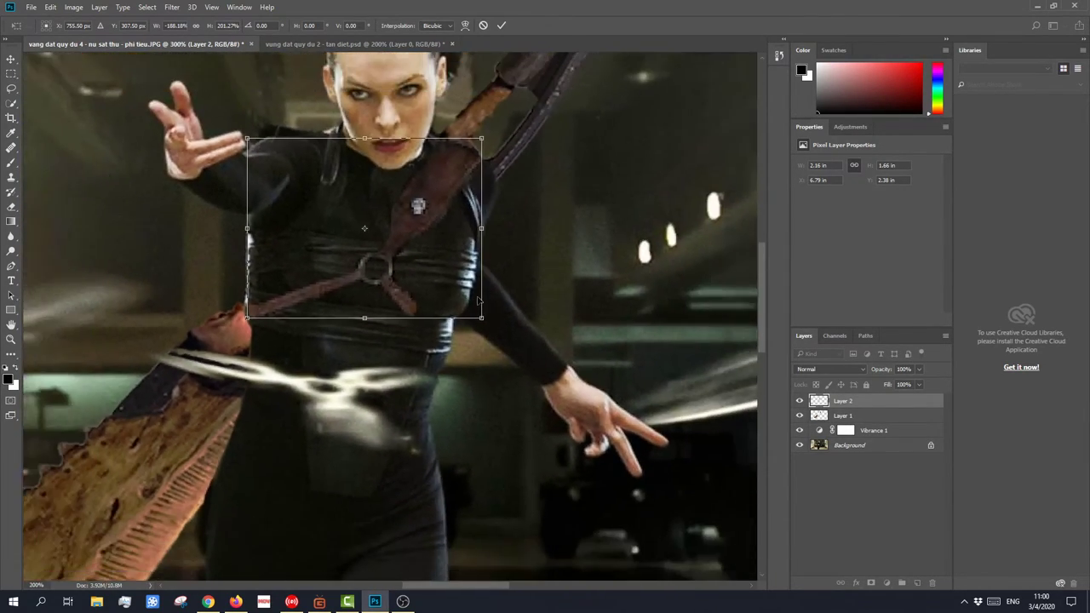
{"action": "key", "text": "ctrl+minus"}
{"action": "key", "text": "ctrl+minus"}
{"action": "key", "text": "ctrl+minus"}
{"action": "left_click_drag", "start_coordinate": [420, 296], "coordinate": [408, 293]}
{"action": "left_click_drag", "start_coordinate": [400, 261], "coordinate": [409, 268]}
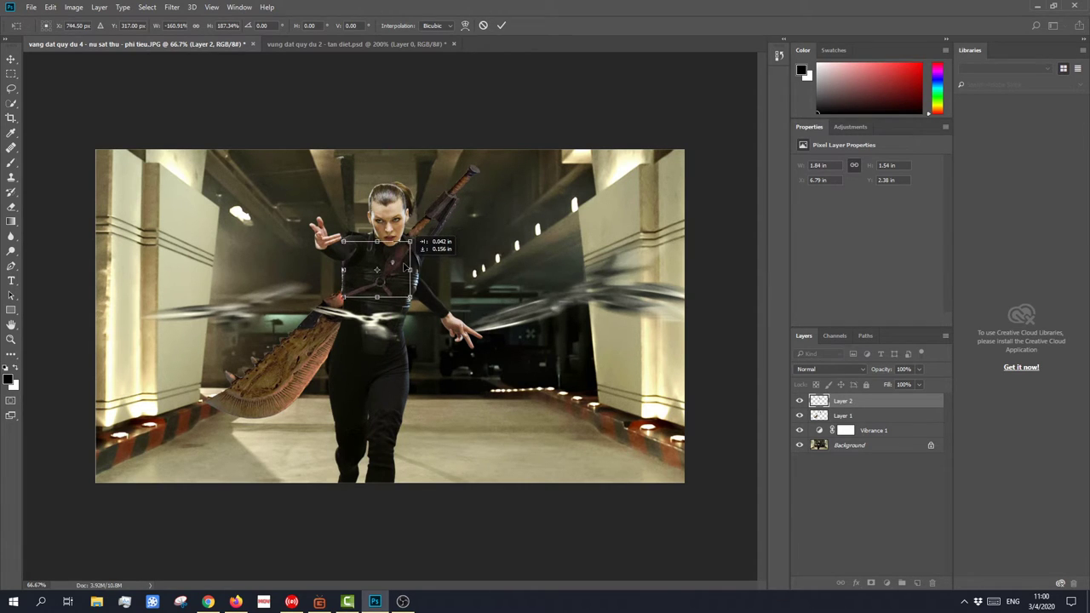
{"action": "key", "text": "ctrl+plus"}
{"action": "key", "text": "ctrl+plus"}
{"action": "left_click_drag", "start_coordinate": [417, 164], "coordinate": [435, 140]}
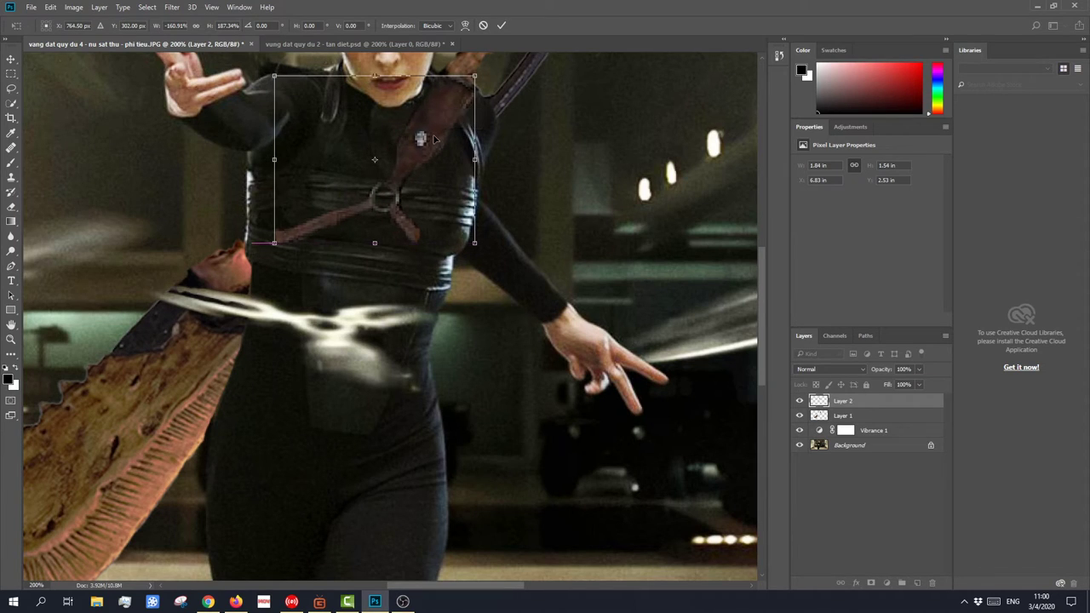
{"action": "key", "text": "ctrl+minus"}
{"action": "key", "text": "ctrl+minus"}
{"action": "key", "text": "ctrl+plus"}
{"action": "key", "text": "ctrl+plus"}
{"action": "key", "text": "ctrl+plus"}
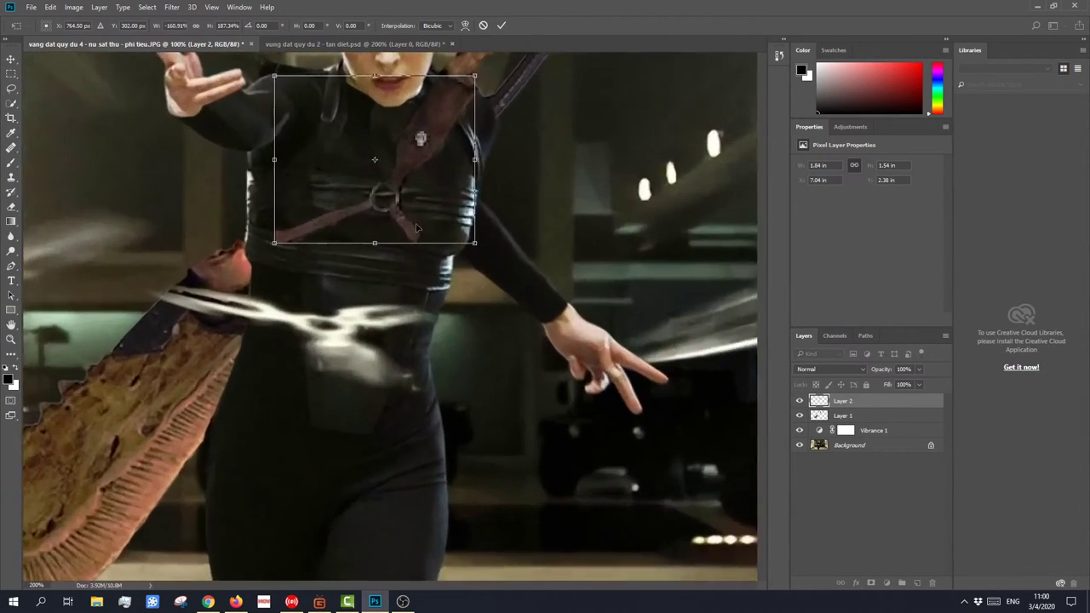
{"action": "left_click_drag", "start_coordinate": [408, 137], "coordinate": [400, 190]}
Step: Reduce the strap to about 138% width and 172% height, move it over her chest, and apply the transform
{"action": "key", "text": "ctrl+minus"}
{"action": "key", "text": "ctrl+minus"}
{"action": "key", "text": "ctrl+minus"}
{"action": "key", "text": "ctrl+plus"}
{"action": "key", "text": "ctrl+plus"}
{"action": "key", "text": "ctrl+minus"}
{"action": "key", "text": "ctrl+minus"}
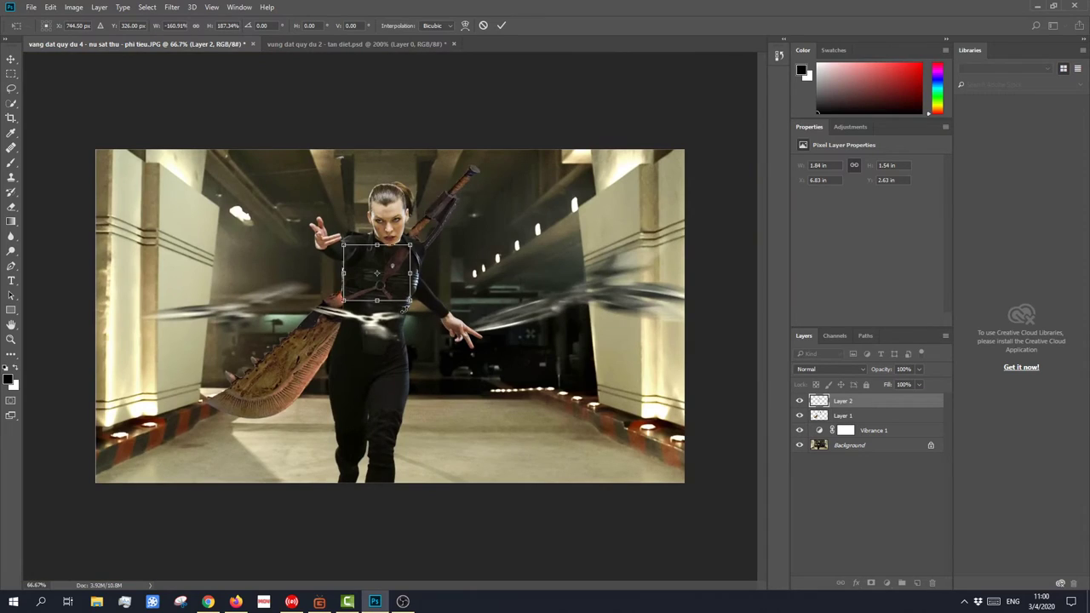
{"action": "mouse_move", "coordinate": [408, 299]}
{"action": "left_mouse_down"}
{"action": "mouse_move", "coordinate": [410, 271]}
{"action": "mouse_move", "coordinate": [342, 272]}
{"action": "mouse_move", "coordinate": [353, 279]}
{"action": "left_mouse_up"}
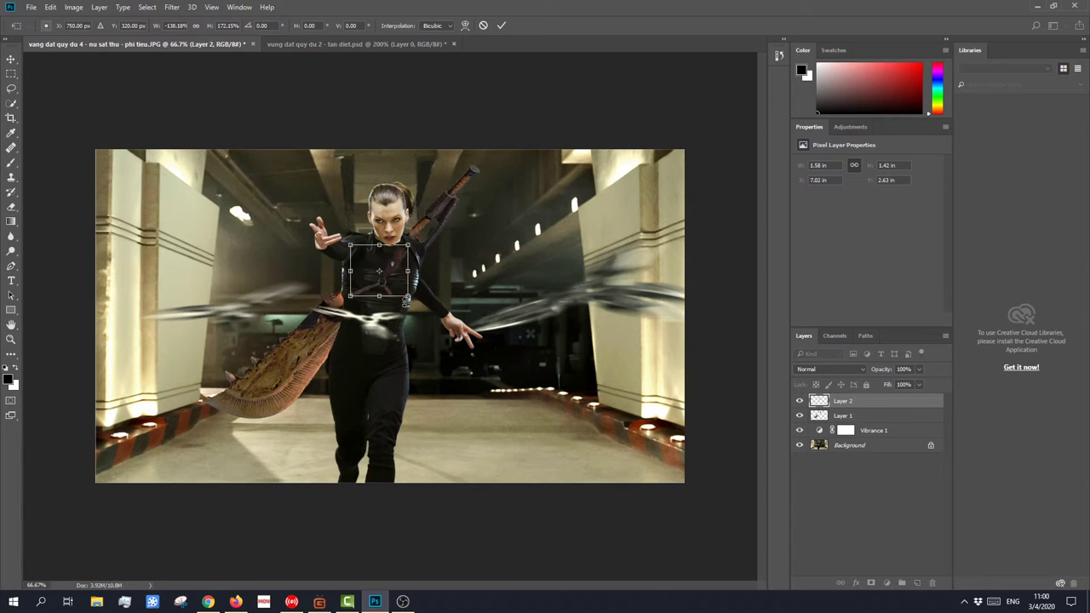
{"action": "key", "text": "Return"}
Step: Rotate the strap slightly clockwise with Free Transform, nudge it into place on her chest, and apply the change
{"action": "key", "text": "ctrl+plus"}
{"action": "key", "text": "ctrl+plus"}
{"action": "scroll", "coordinate": [485, 336], "scroll_direction": "up", "scroll_amount": 3}
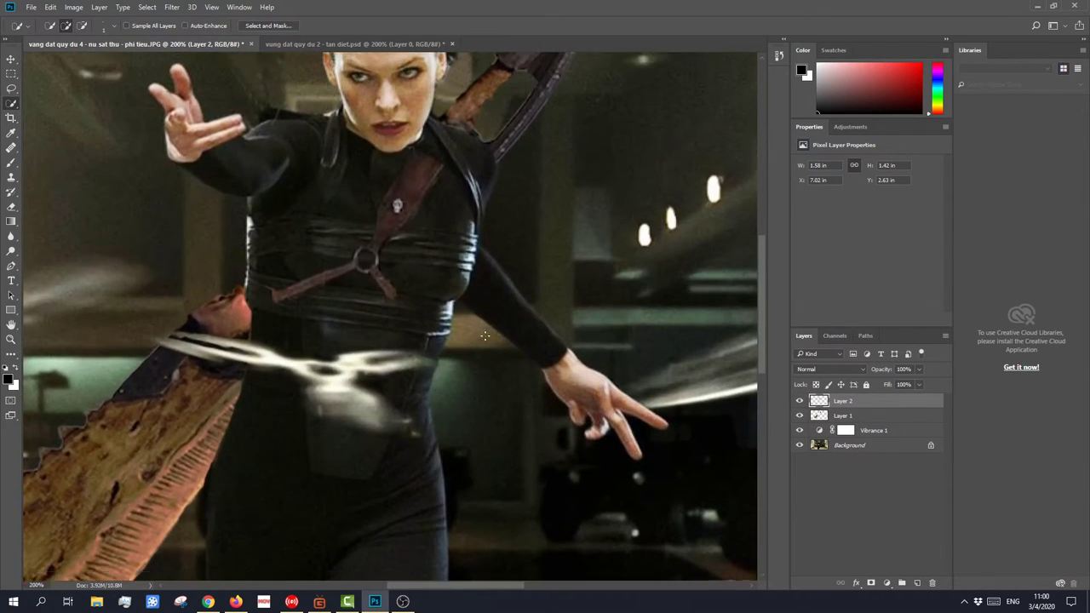
{"action": "left_click", "coordinate": [11, 74]}
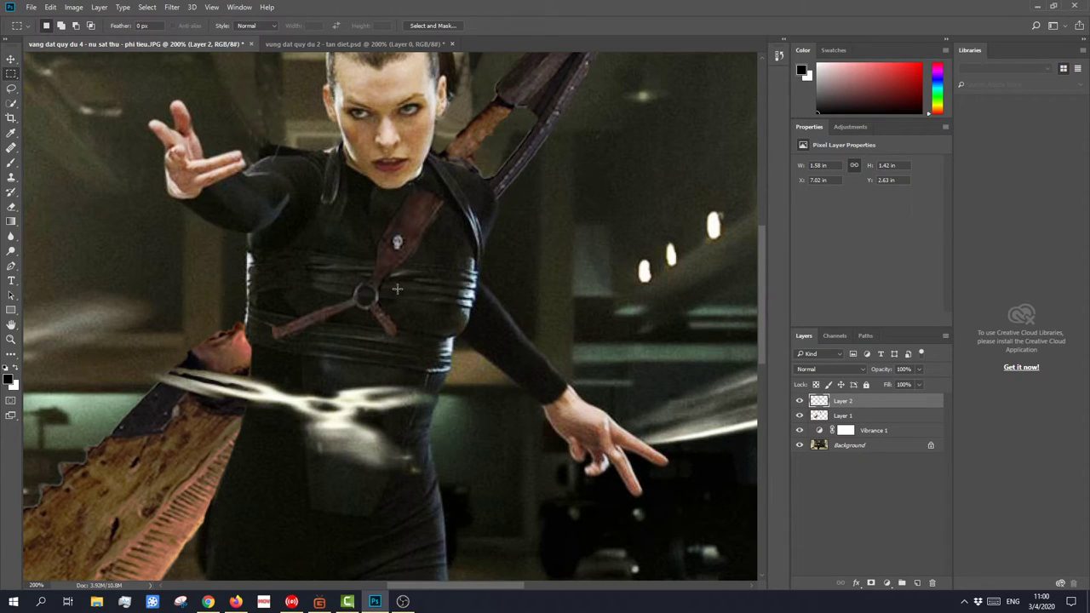
{"action": "key", "text": "ctrl+t"}
{"action": "left_click_drag", "start_coordinate": [253, 163], "coordinate": [270, 160]}
{"action": "left_click_drag", "start_coordinate": [397, 245], "coordinate": [401, 242]}
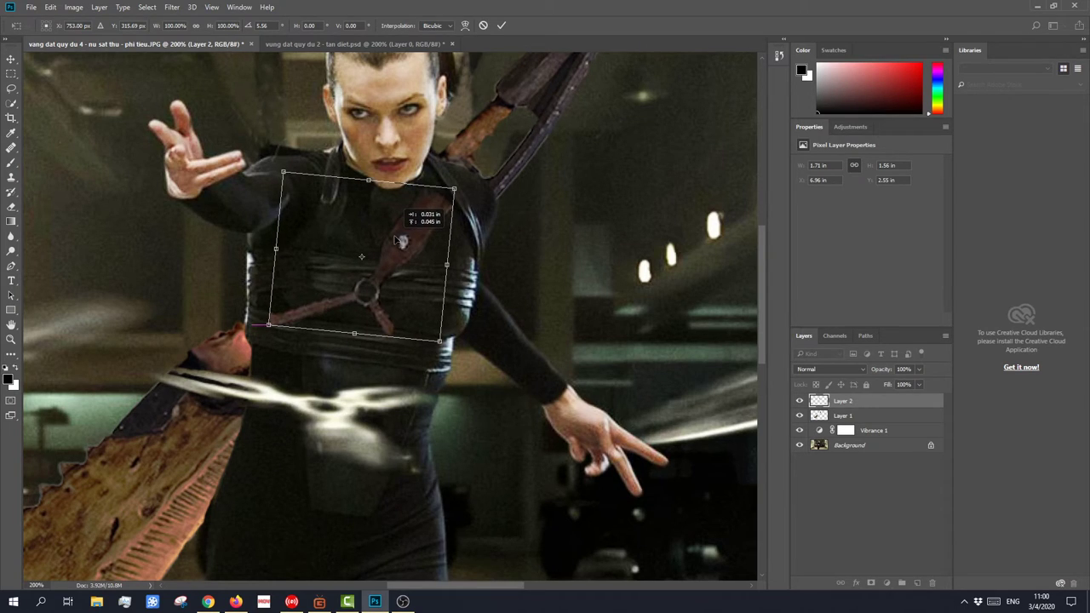
{"action": "left_click_drag", "start_coordinate": [290, 158], "coordinate": [284, 162]}
{"action": "key", "text": "Return"}
Step: Extend the narrow strap from the ring across her waist to the sword with the Clone Stamp tool
{"action": "key", "text": "ctrl+plus"}
{"action": "key", "text": "ctrl+plus"}
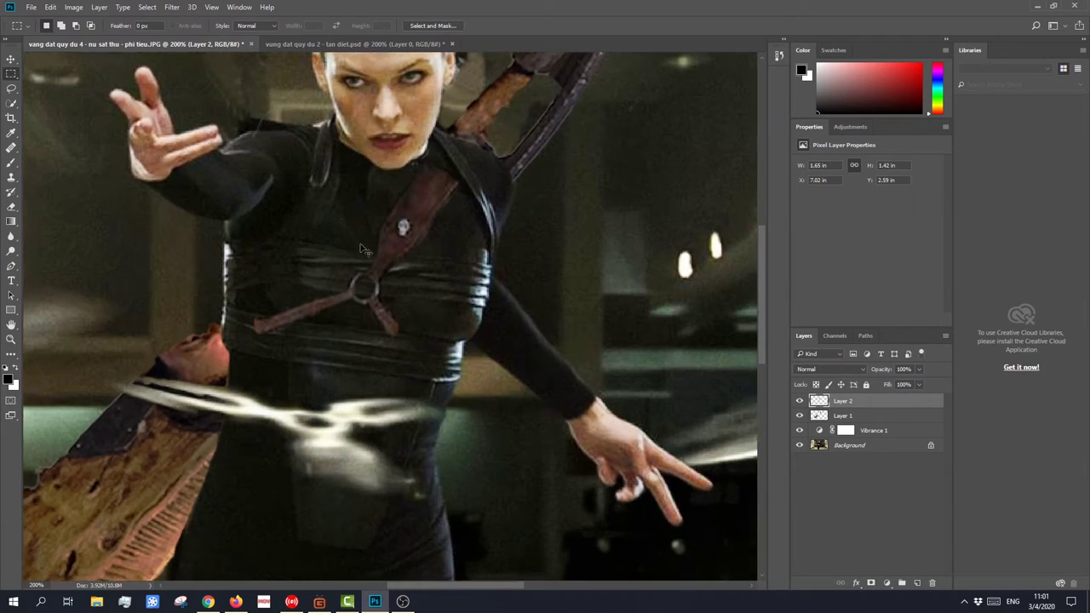
{"action": "scroll", "coordinate": [343, 306], "scroll_direction": "up", "scroll_amount": 2}
{"action": "left_click", "coordinate": [15, 149]}
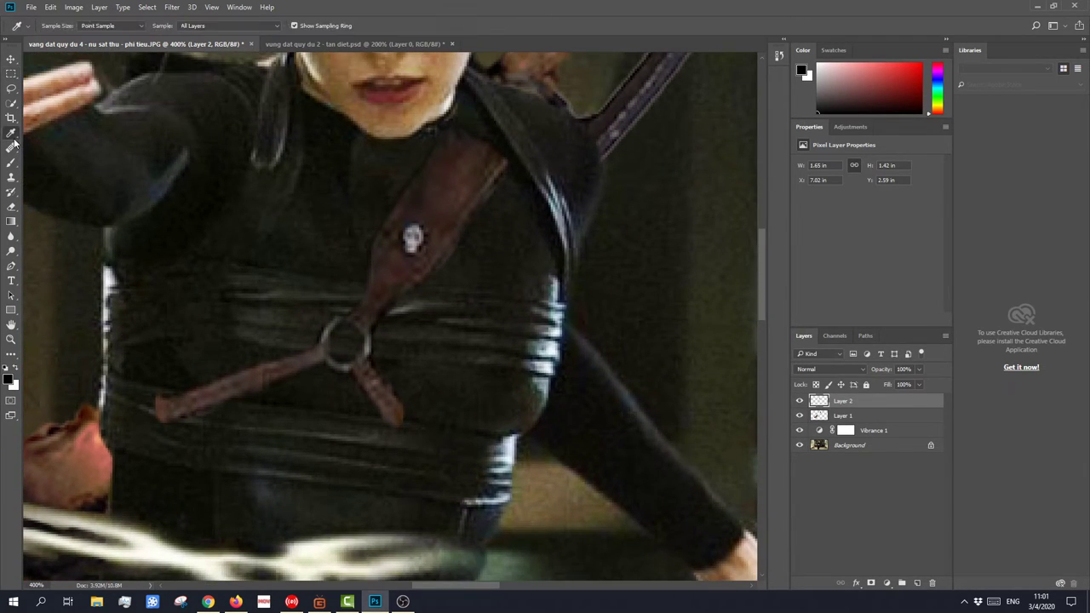
{"action": "left_click", "coordinate": [12, 175]}
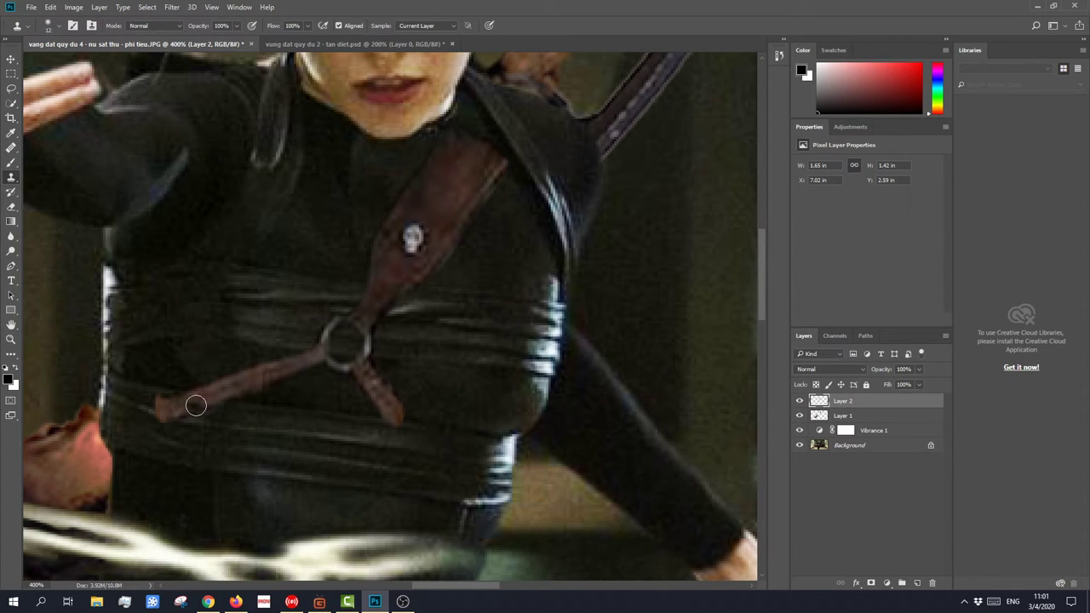
{"action": "mouse_move", "coordinate": [168, 412]}
{"action": "left_mouse_down"}
{"action": "mouse_move", "coordinate": [104, 416]}
{"action": "mouse_move", "coordinate": [104, 425]}
{"action": "mouse_move", "coordinate": [135, 424]}
{"action": "mouse_move", "coordinate": [99, 433]}
{"action": "mouse_move", "coordinate": [101, 412]}
{"action": "mouse_move", "coordinate": [133, 432]}
{"action": "mouse_move", "coordinate": [95, 432]}
{"action": "left_mouse_up"}
Step: Clone the wide leather section upward over her shoulder until it meets the sword's orange grip
{"action": "scroll", "coordinate": [214, 407], "scroll_direction": "up", "scroll_amount": 1}
{"action": "scroll", "coordinate": [232, 421], "scroll_direction": "up", "scroll_amount": 3}
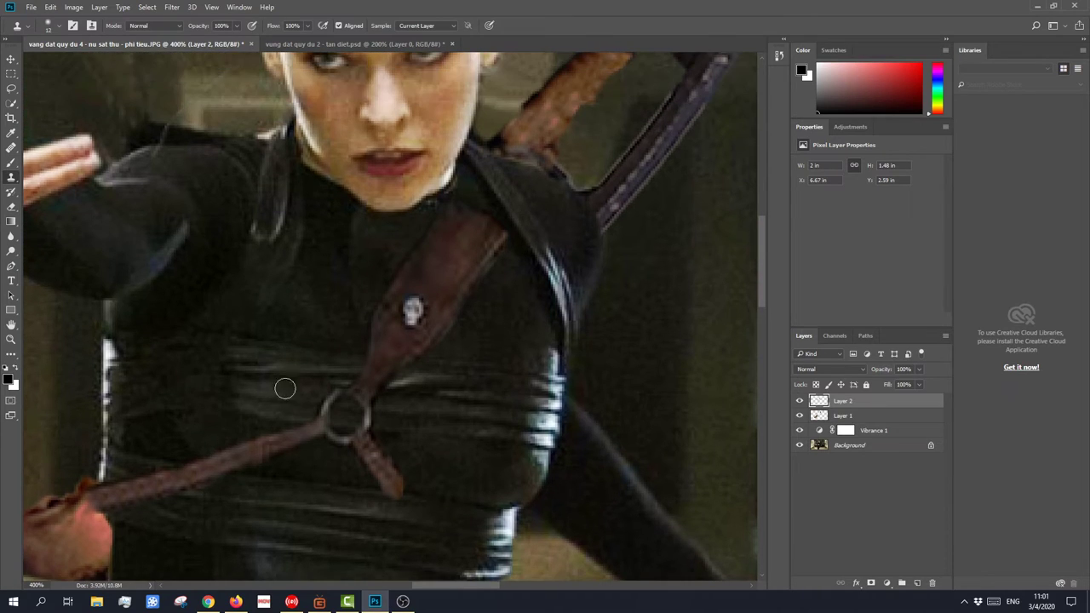
{"action": "mouse_move", "coordinate": [468, 233]}
{"action": "left_mouse_down"}
{"action": "mouse_move", "coordinate": [450, 245]}
{"action": "mouse_move", "coordinate": [494, 230]}
{"action": "mouse_move", "coordinate": [499, 217]}
{"action": "mouse_move", "coordinate": [462, 224]}
{"action": "mouse_move", "coordinate": [455, 214]}
{"action": "mouse_move", "coordinate": [465, 204]}
{"action": "mouse_move", "coordinate": [455, 219]}
{"action": "mouse_move", "coordinate": [469, 202]}
{"action": "mouse_move", "coordinate": [463, 187]}
{"action": "mouse_move", "coordinate": [481, 230]}
{"action": "mouse_move", "coordinate": [502, 195]}
{"action": "mouse_move", "coordinate": [491, 178]}
{"action": "mouse_move", "coordinate": [476, 191]}
{"action": "mouse_move", "coordinate": [486, 168]}
{"action": "left_mouse_up"}
{"action": "left_click", "coordinate": [459, 219], "text": "alt"}
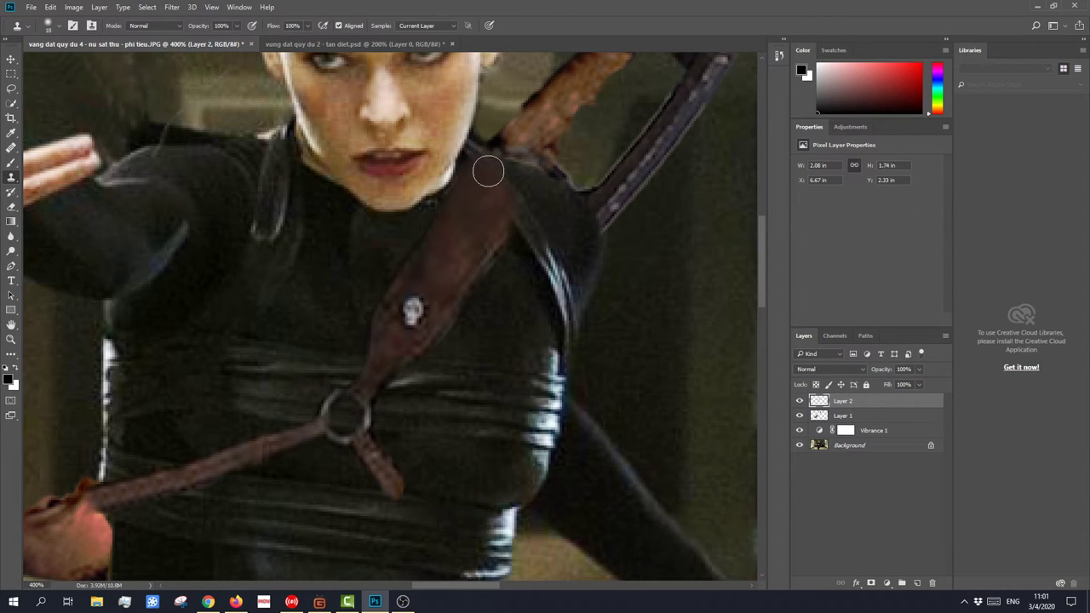
{"action": "left_click", "coordinate": [472, 241], "text": "alt"}
{"action": "mouse_move", "coordinate": [496, 226]}
{"action": "left_mouse_down"}
{"action": "mouse_move", "coordinate": [523, 189]}
{"action": "mouse_move", "coordinate": [475, 221]}
{"action": "mouse_move", "coordinate": [523, 165]}
{"action": "mouse_move", "coordinate": [482, 162]}
{"action": "mouse_move", "coordinate": [537, 175]}
{"action": "mouse_move", "coordinate": [479, 246]}
{"action": "mouse_move", "coordinate": [540, 180]}
{"action": "mouse_move", "coordinate": [494, 156]}
{"action": "mouse_move", "coordinate": [516, 160]}
{"action": "left_mouse_up"}
{"action": "left_click", "coordinate": [473, 247], "text": "alt"}
{"action": "left_click", "coordinate": [457, 265], "text": "alt"}
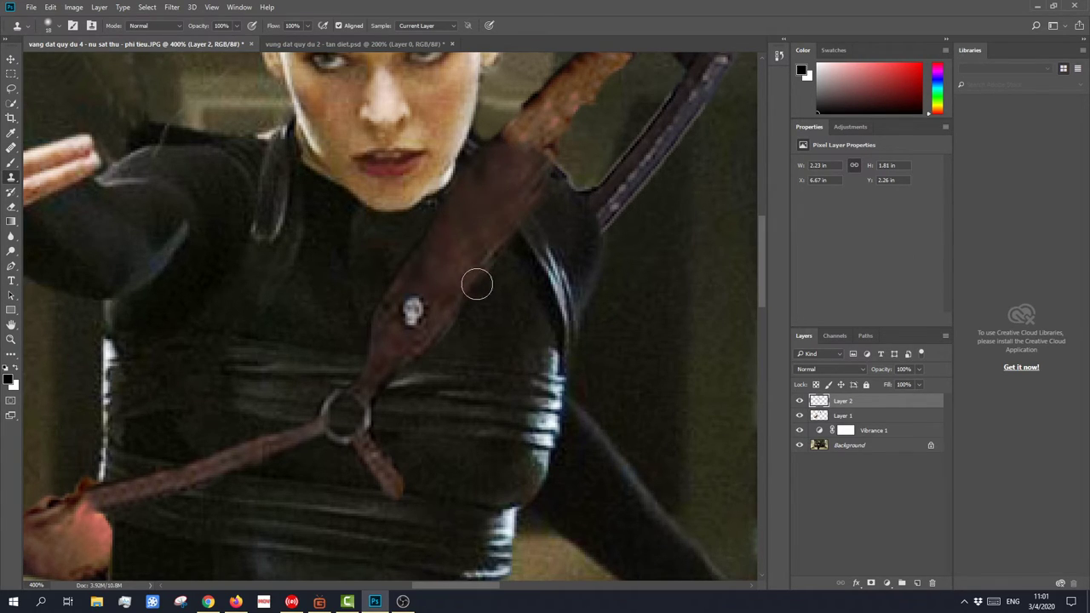
Step: Extend the short strap below the ring in a curve to the side of her waist with the Clone Stamp tool
{"action": "scroll", "coordinate": [477, 378], "scroll_direction": "down", "scroll_amount": 2}
{"action": "scroll", "coordinate": [475, 377], "scroll_direction": "down", "scroll_amount": 2}
{"action": "left_click", "coordinate": [382, 374], "text": "alt"}
{"action": "left_click_drag", "start_coordinate": [386, 374], "coordinate": [405, 403]}
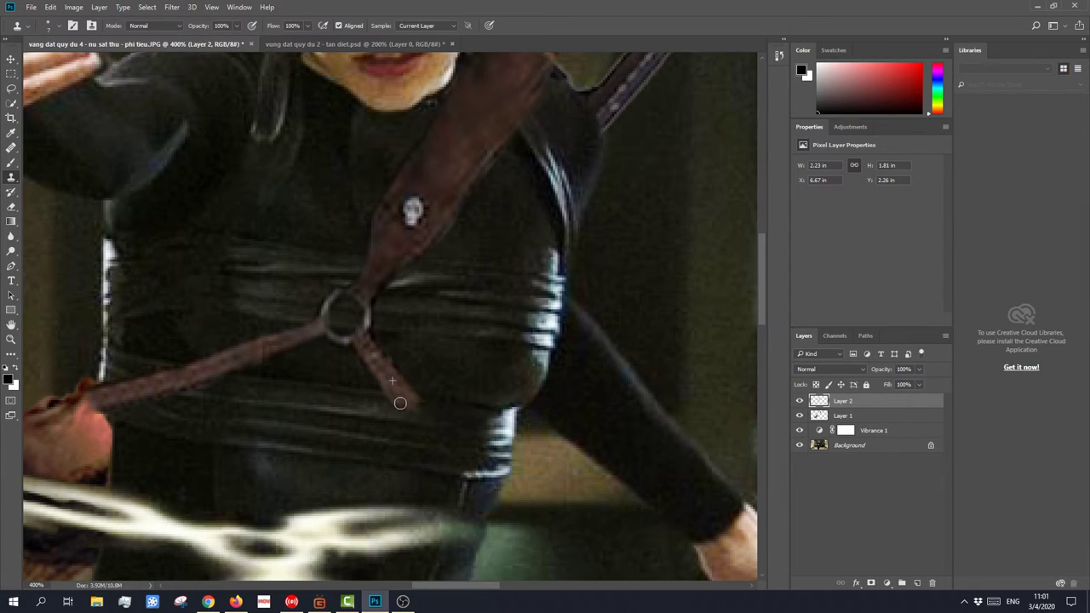
{"action": "left_click_drag", "start_coordinate": [412, 414], "coordinate": [428, 421]}
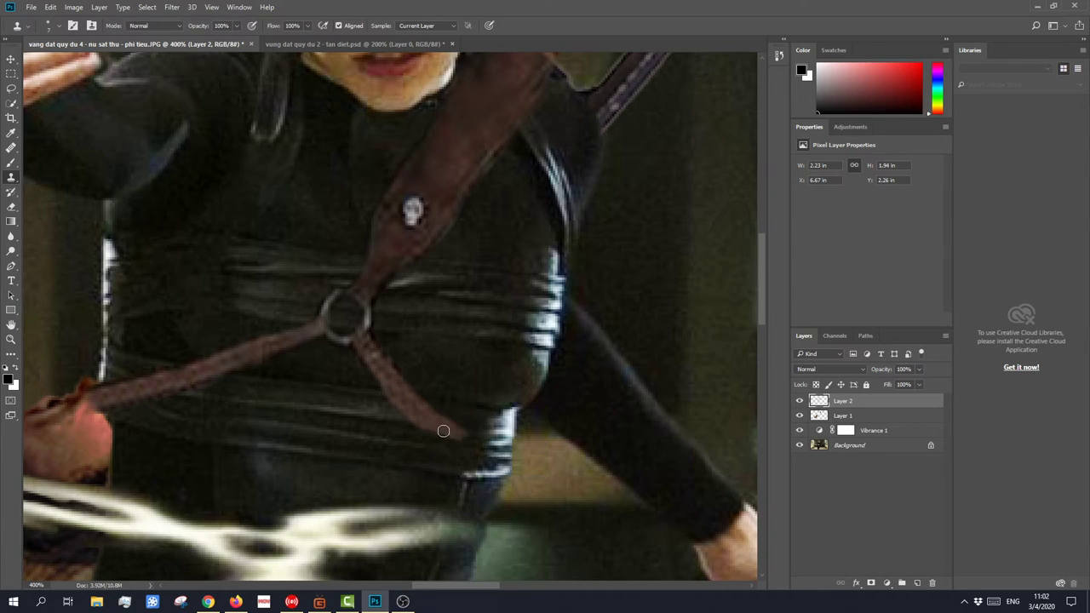
{"action": "mouse_move", "coordinate": [428, 422]}
{"action": "left_mouse_down"}
{"action": "mouse_move", "coordinate": [448, 442]}
{"action": "mouse_move", "coordinate": [484, 445]}
{"action": "mouse_move", "coordinate": [457, 446]}
{"action": "mouse_move", "coordinate": [476, 457]}
{"action": "mouse_move", "coordinate": [453, 436]}
{"action": "mouse_move", "coordinate": [494, 460]}
{"action": "left_mouse_up"}
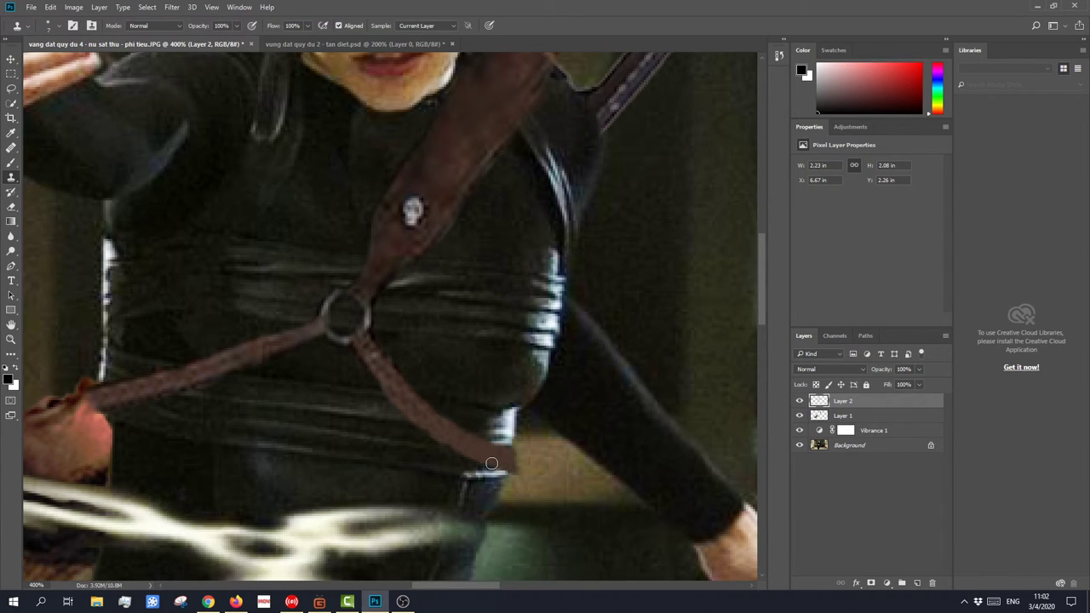
Step: Erase the excess cloned leather along the wide strap's edges, from the shoulder and jawline down toward the ring
{"action": "key", "text": "ctrl+0"}
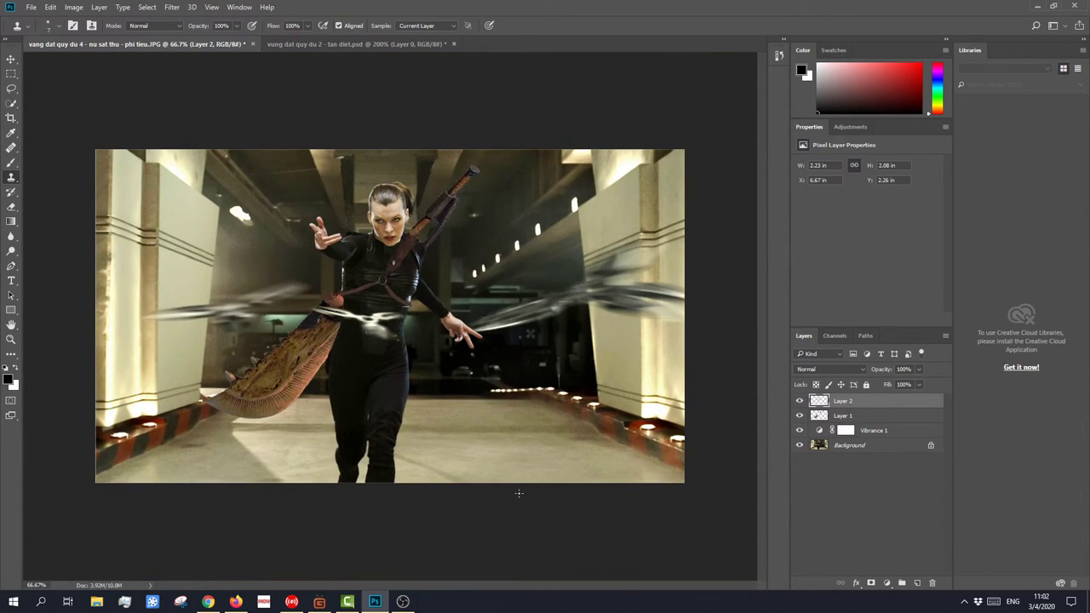
{"action": "key", "text": "ctrl+minus"}
{"action": "key", "text": "ctrl+minus"}
{"action": "key", "text": "ctrl+plus"}
{"action": "key", "text": "ctrl+plus"}
{"action": "key", "text": "ctrl+plus"}
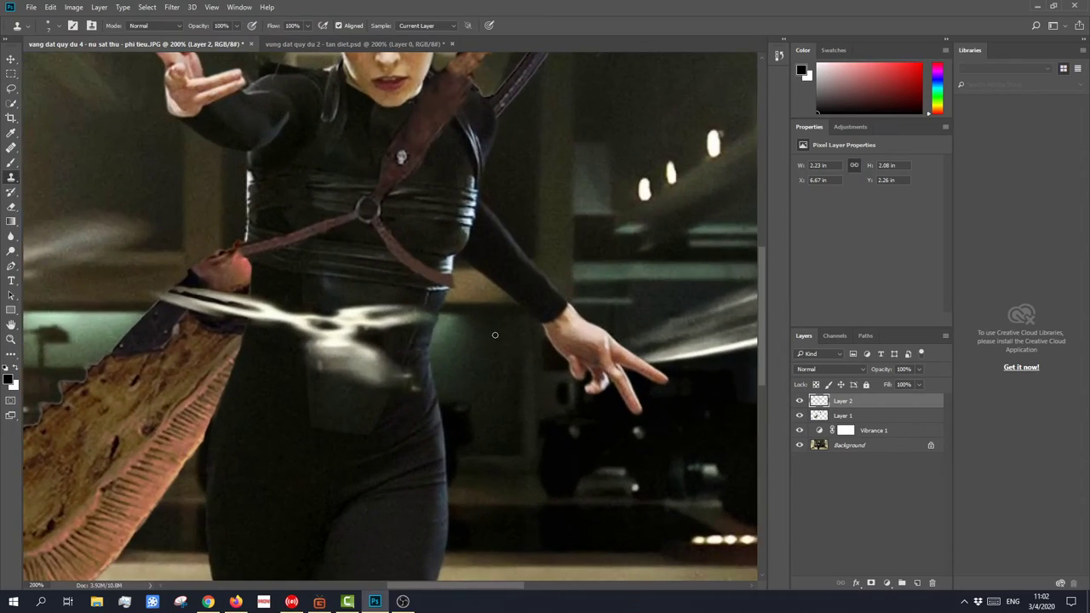
{"action": "scroll", "coordinate": [495, 333], "scroll_direction": "up", "scroll_amount": 4}
{"action": "key", "text": "ctrl+plus"}
{"action": "scroll", "coordinate": [556, 239], "scroll_direction": "up", "scroll_amount": 2}
{"action": "scroll", "coordinate": [555, 239], "scroll_direction": "up", "scroll_amount": 3}
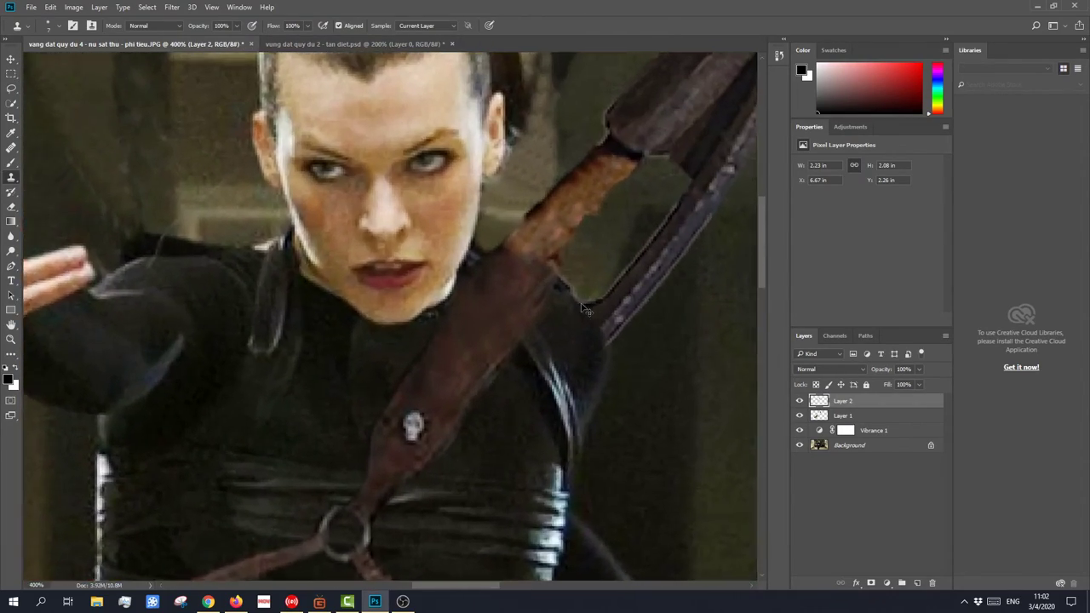
{"action": "left_click", "coordinate": [11, 207]}
{"action": "right_click", "coordinate": [615, 224], "text": "alt"}
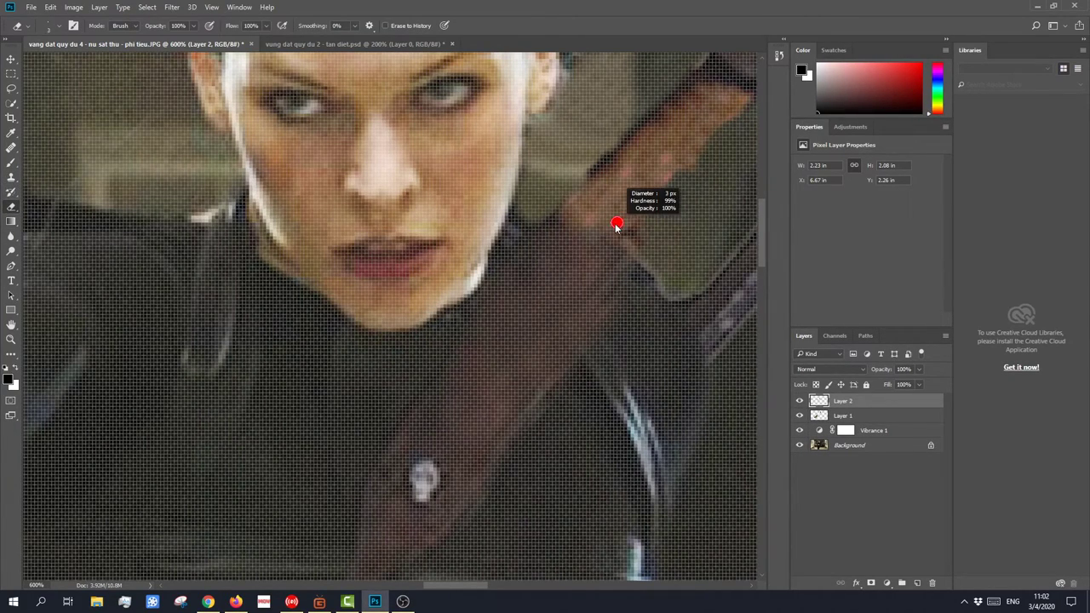
{"action": "mouse_move", "coordinate": [551, 214]}
{"action": "left_mouse_down"}
{"action": "mouse_move", "coordinate": [592, 222]}
{"action": "mouse_move", "coordinate": [623, 253]}
{"action": "mouse_move", "coordinate": [588, 228]}
{"action": "left_mouse_up"}
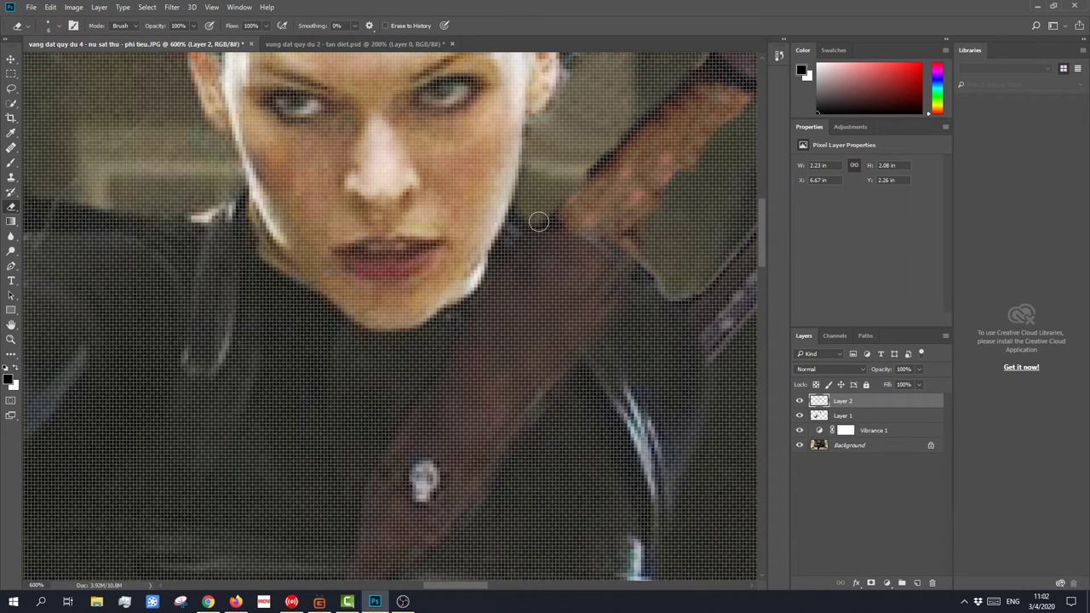
{"action": "left_click_drag", "start_coordinate": [630, 290], "coordinate": [562, 387]}
{"action": "left_click_drag", "start_coordinate": [455, 328], "coordinate": [505, 247]}
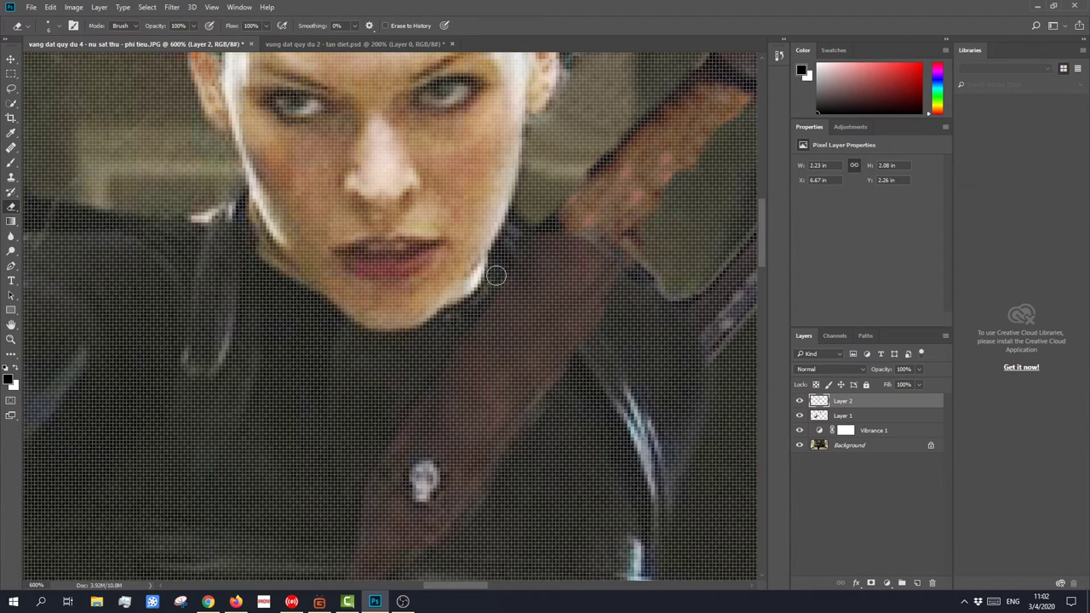
{"action": "scroll", "coordinate": [401, 375], "scroll_direction": "down", "scroll_amount": 3}
{"action": "mouse_move", "coordinate": [572, 333]}
{"action": "left_mouse_down"}
{"action": "mouse_move", "coordinate": [511, 385]}
{"action": "mouse_move", "coordinate": [448, 480]}
{"action": "mouse_move", "coordinate": [358, 472]}
{"action": "mouse_move", "coordinate": [346, 458]}
{"action": "left_mouse_up"}
Step: Erase the rough edges of the curved lower strap, trimming its end flush with the side of her waist
{"action": "scroll", "coordinate": [346, 458], "scroll_direction": "down", "scroll_amount": 9}
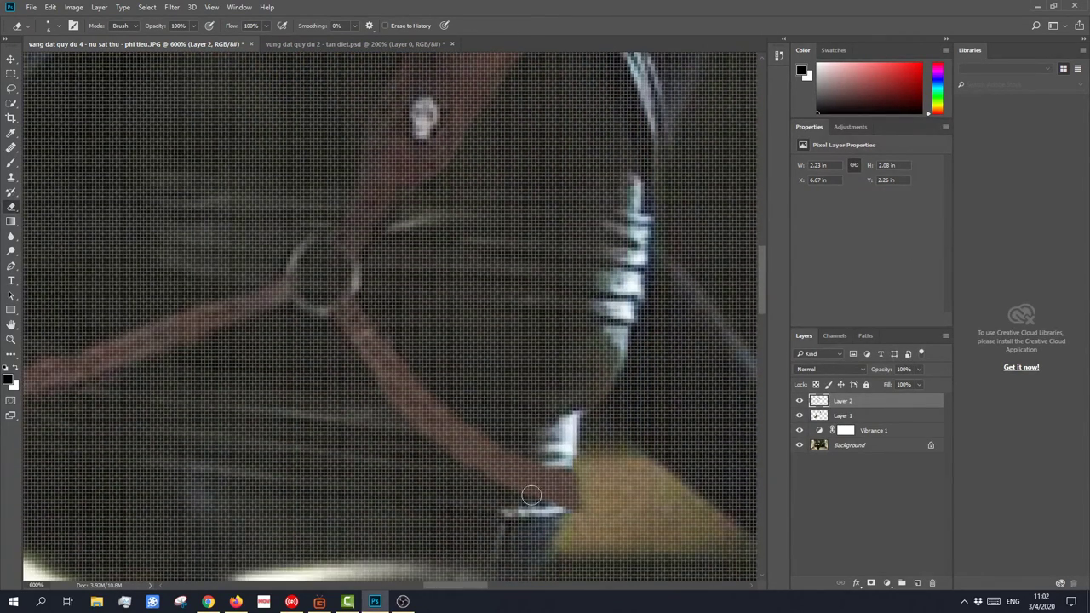
{"action": "mouse_move", "coordinate": [532, 495]}
{"action": "left_mouse_down"}
{"action": "mouse_move", "coordinate": [591, 514]}
{"action": "mouse_move", "coordinate": [579, 509]}
{"action": "mouse_move", "coordinate": [591, 484]}
{"action": "mouse_move", "coordinate": [586, 500]}
{"action": "mouse_move", "coordinate": [560, 457]}
{"action": "left_mouse_up"}
{"action": "mouse_move", "coordinate": [568, 508]}
{"action": "left_mouse_down"}
{"action": "mouse_move", "coordinate": [516, 504]}
{"action": "mouse_move", "coordinate": [424, 450]}
{"action": "mouse_move", "coordinate": [420, 434]}
{"action": "mouse_move", "coordinate": [446, 395]}
{"action": "mouse_move", "coordinate": [436, 380]}
{"action": "mouse_move", "coordinate": [452, 404]}
{"action": "mouse_move", "coordinate": [520, 440]}
{"action": "left_mouse_up"}
{"action": "left_click_drag", "start_coordinate": [462, 395], "coordinate": [399, 344]}
{"action": "scroll", "coordinate": [155, 371], "scroll_direction": "down", "scroll_amount": 2}
{"action": "mouse_move", "coordinate": [469, 592]}
{"action": "left_mouse_down"}
{"action": "mouse_move", "coordinate": [440, 587]}
{"action": "mouse_move", "coordinate": [462, 587]}
{"action": "left_mouse_up"}
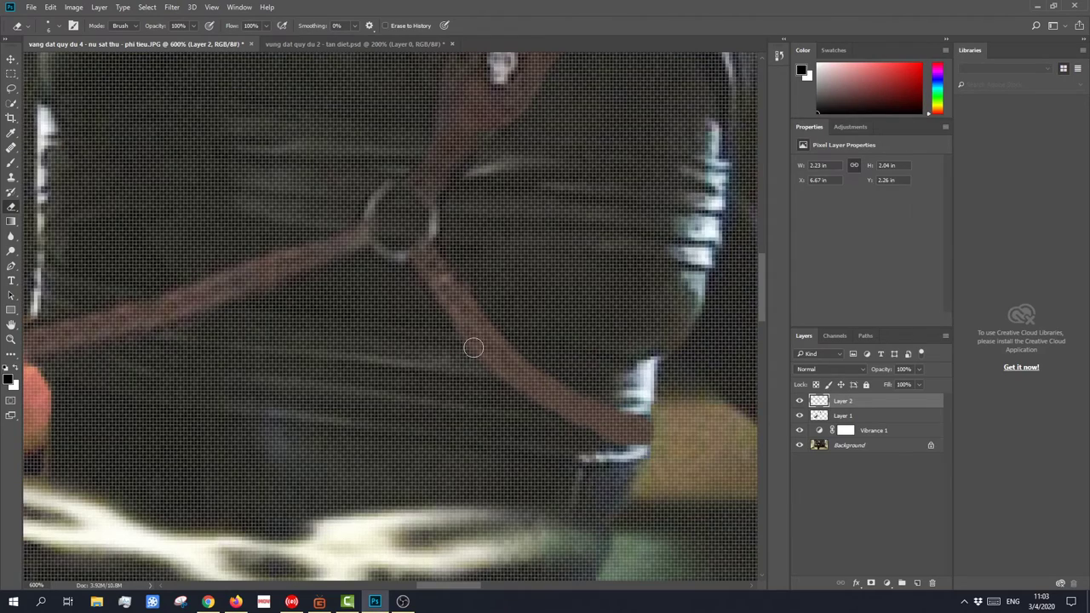
Step: Retouch the end of the curved lower strap at her waist with leather cloned from higher up the strap
{"action": "left_click", "coordinate": [11, 195]}
{"action": "left_click", "coordinate": [10, 179]}
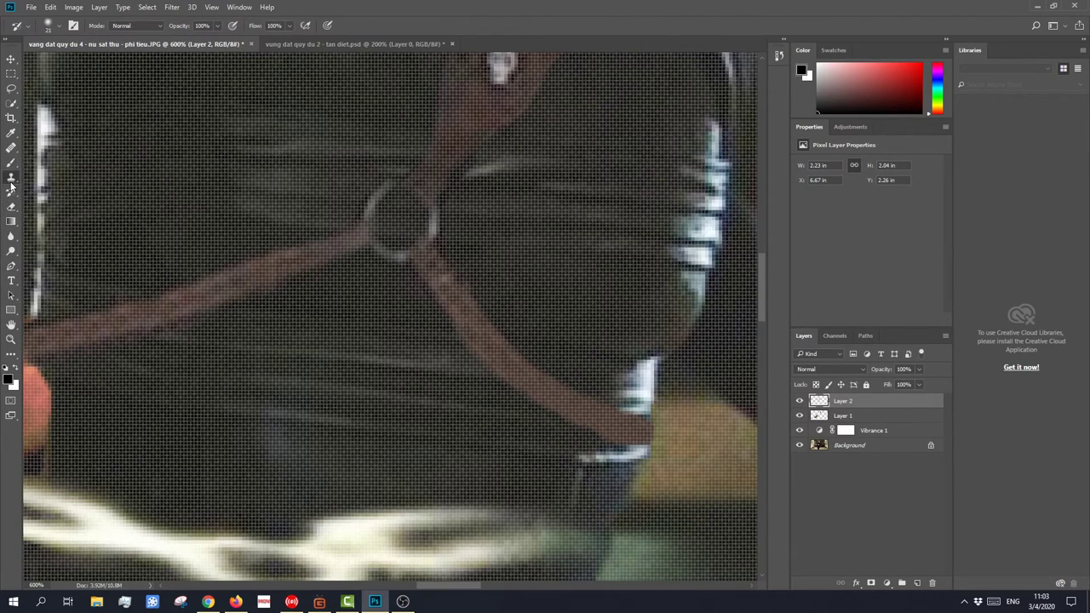
{"action": "left_click", "coordinate": [468, 312], "text": "alt"}
{"action": "left_click_drag", "start_coordinate": [637, 439], "coordinate": [634, 436]}
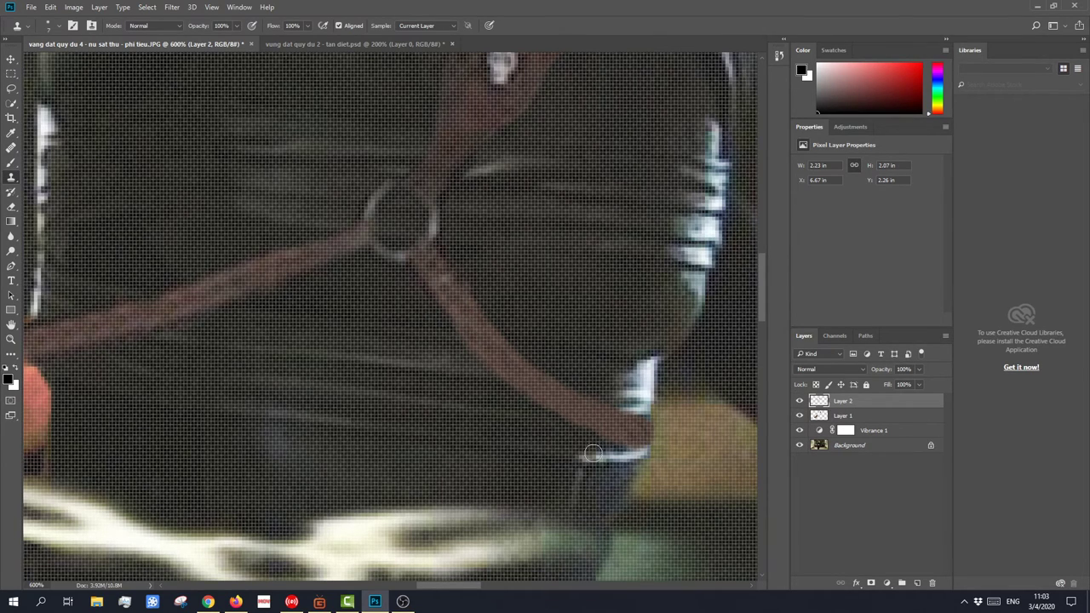
{"action": "scroll", "coordinate": [653, 487], "scroll_direction": "down", "scroll_amount": 6}
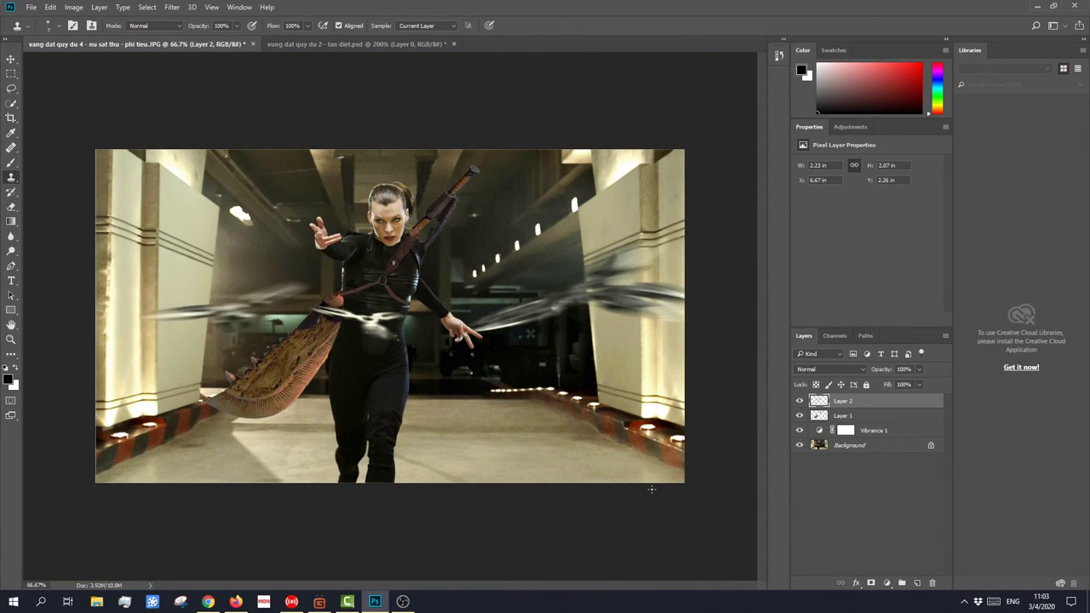
Step: Adjust the strap layer's tones with a custom RGB curve, including a midtone point at input 133, output 114
{"action": "key", "text": "ctrl+m"}
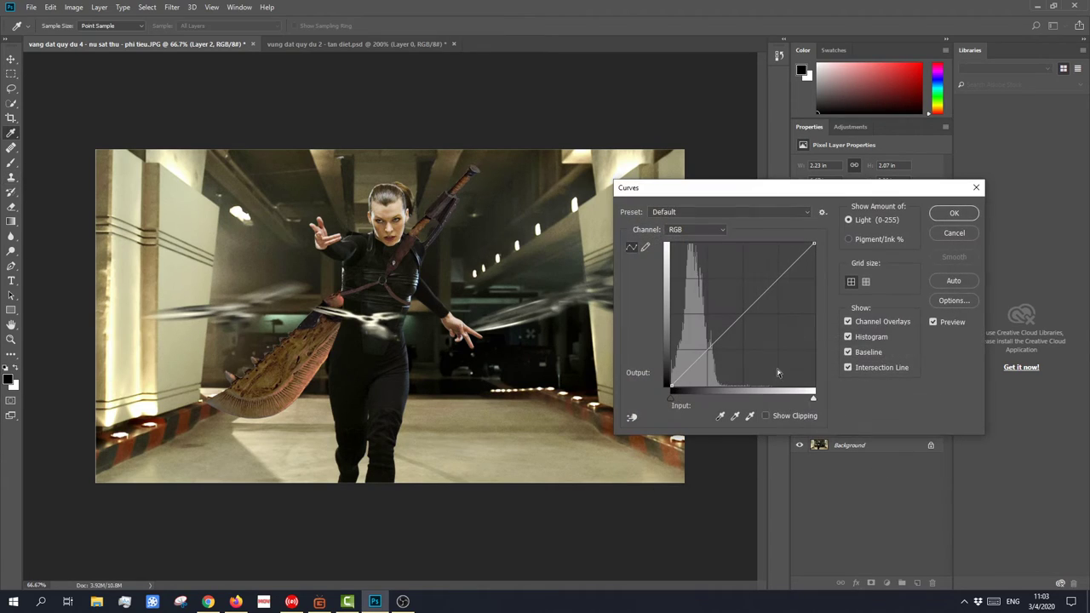
{"action": "left_click_drag", "start_coordinate": [758, 304], "coordinate": [745, 325]}
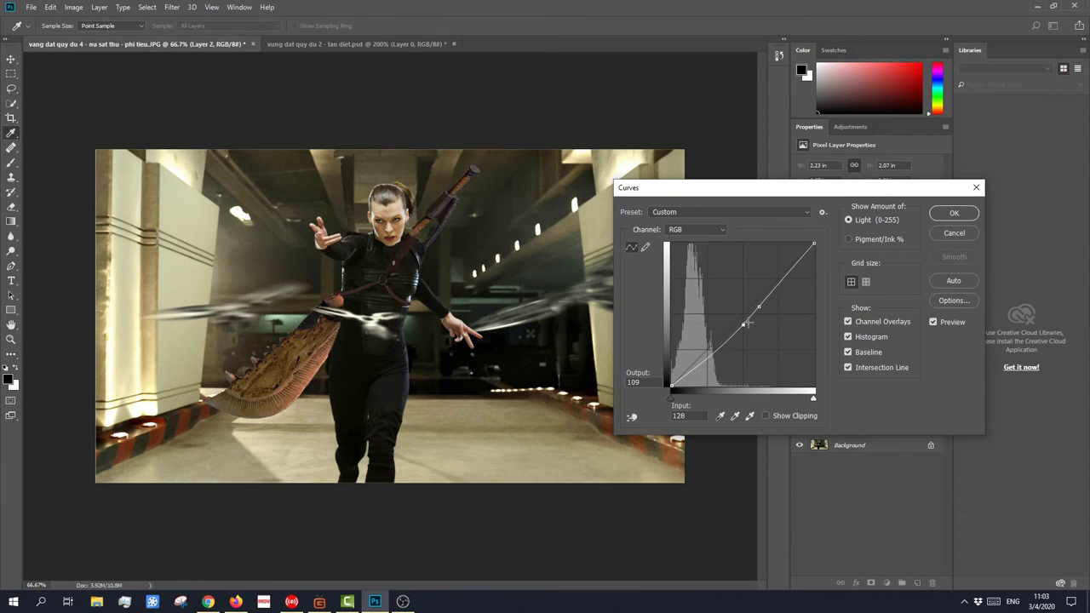
{"action": "left_click_drag", "start_coordinate": [775, 289], "coordinate": [782, 287]}
{"action": "left_click_drag", "start_coordinate": [738, 329], "coordinate": [746, 323]}
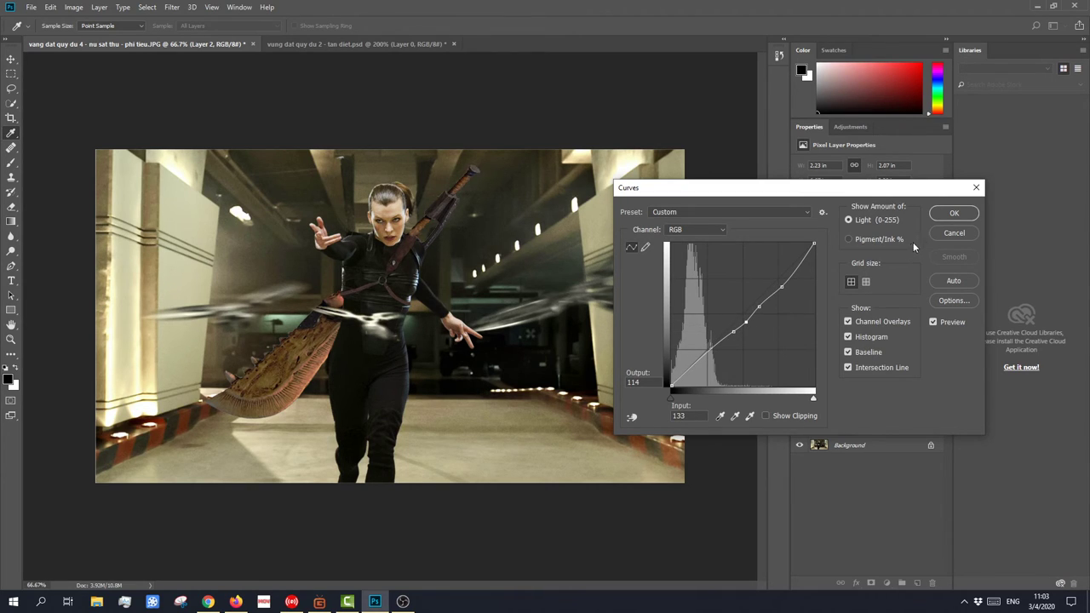
{"action": "left_click", "coordinate": [954, 213]}
Step: Save a JPEG copy named "vang dat quy du 4 - nu sat thu - phi tieu - kiem khach 1.jpg" in the phim hanh dong folder
{"action": "key", "text": "ctrl+minus"}
{"action": "key", "text": "ctrl+minus"}
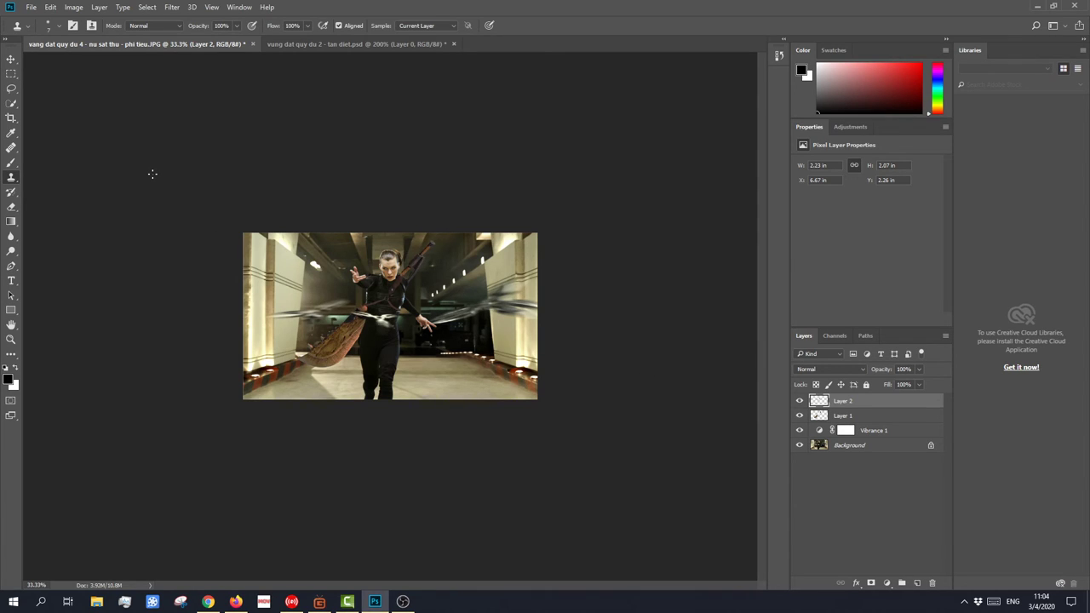
{"action": "left_click", "coordinate": [32, 6]}
{"action": "mouse_move", "coordinate": [50, 7]}
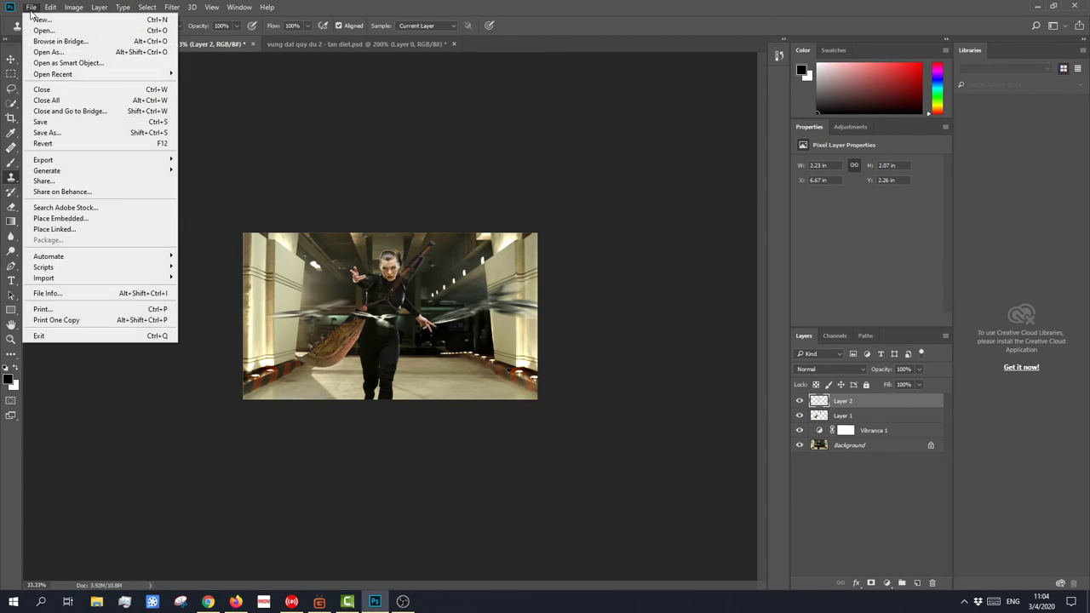
{"action": "left_click", "coordinate": [49, 133]}
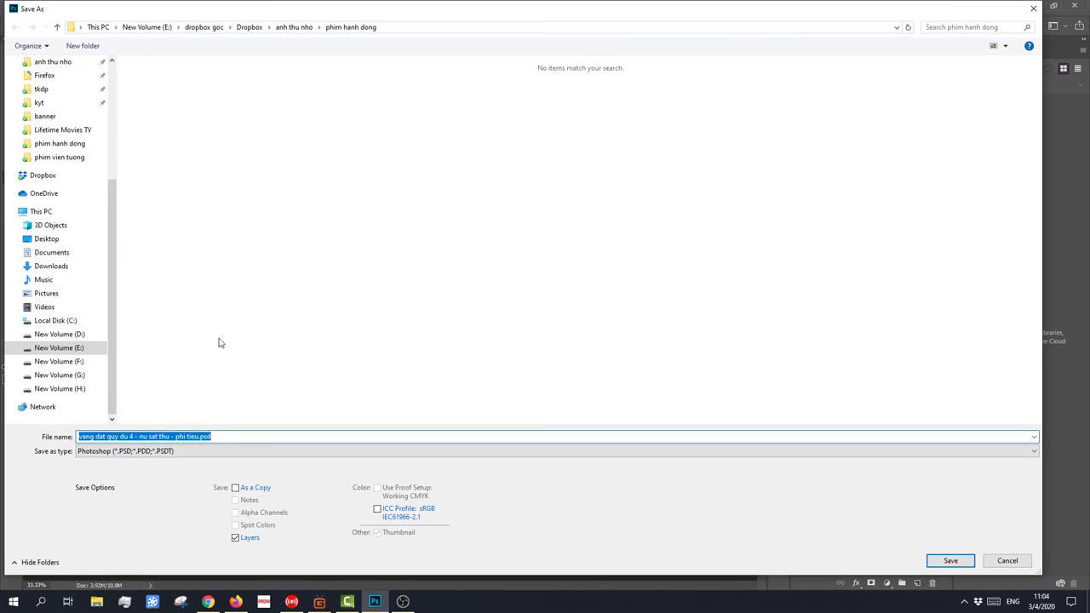
{"action": "left_click", "coordinate": [175, 455]}
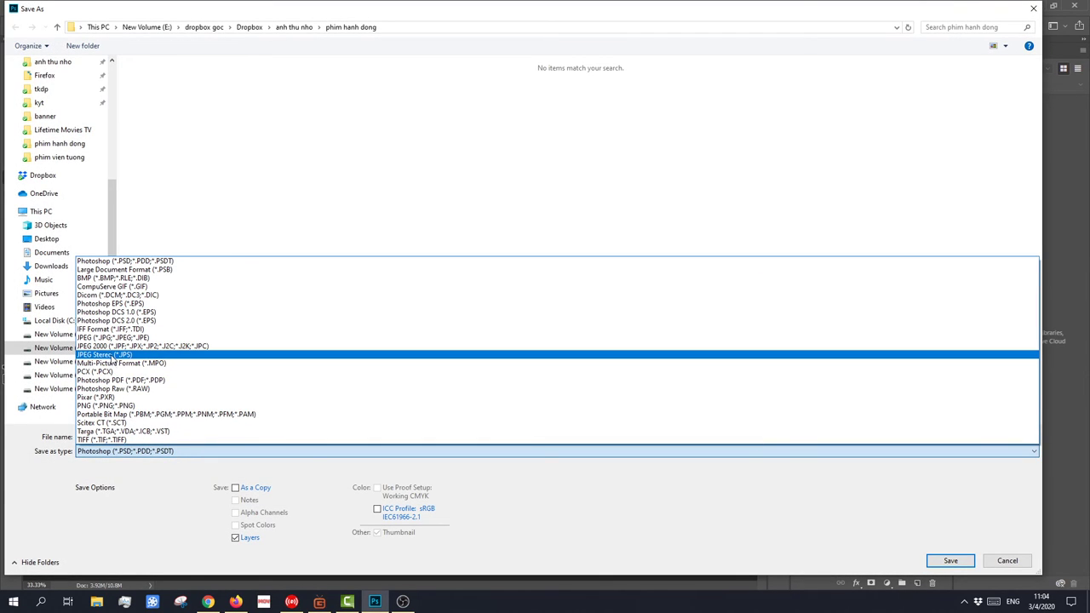
{"action": "left_click", "coordinate": [111, 338]}
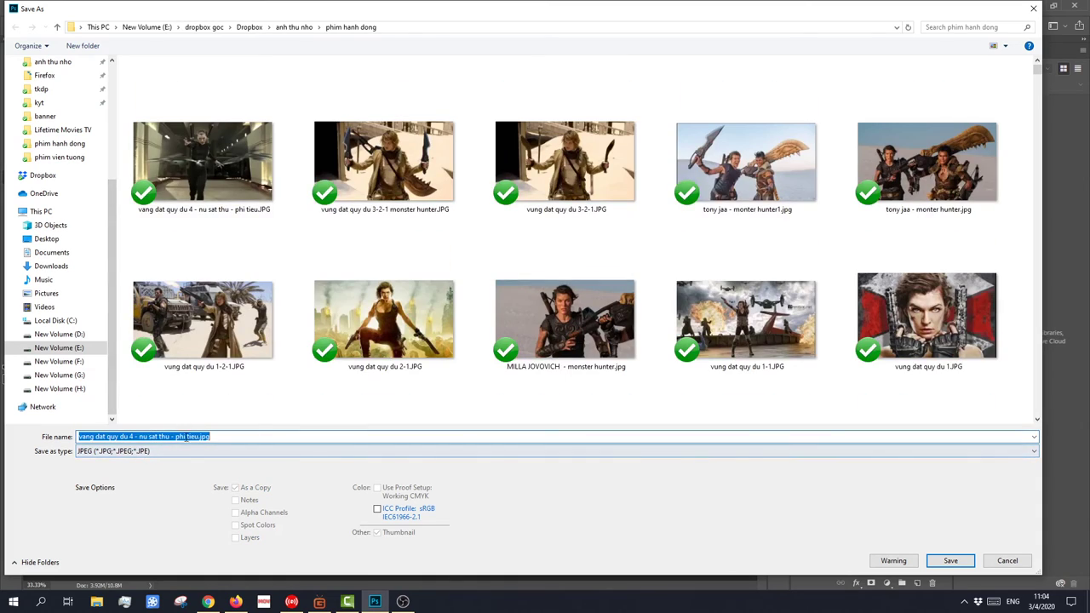
{"action": "left_click", "coordinate": [199, 436]}
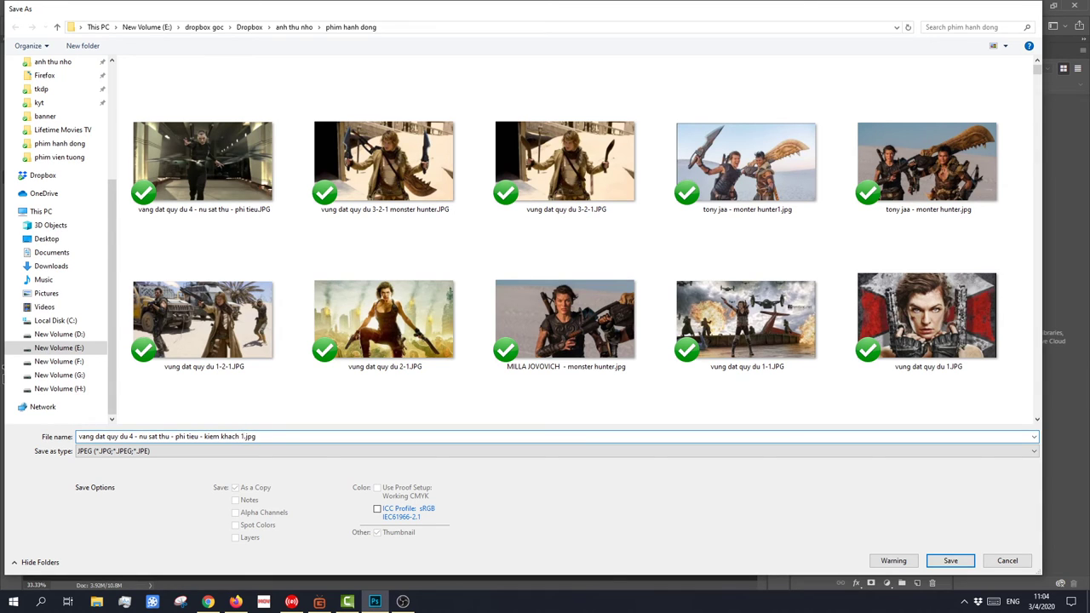
{"action": "key", "text": "Return"}
{"action": "left_click", "coordinate": [610, 162]}
Step: Switch to YouTube Studio in Firefox and browse to anh thu nho > phim hanh dong for a custom video thumbnail
{"action": "left_click", "coordinate": [236, 601]}
{"action": "left_click", "coordinate": [319, 418]}
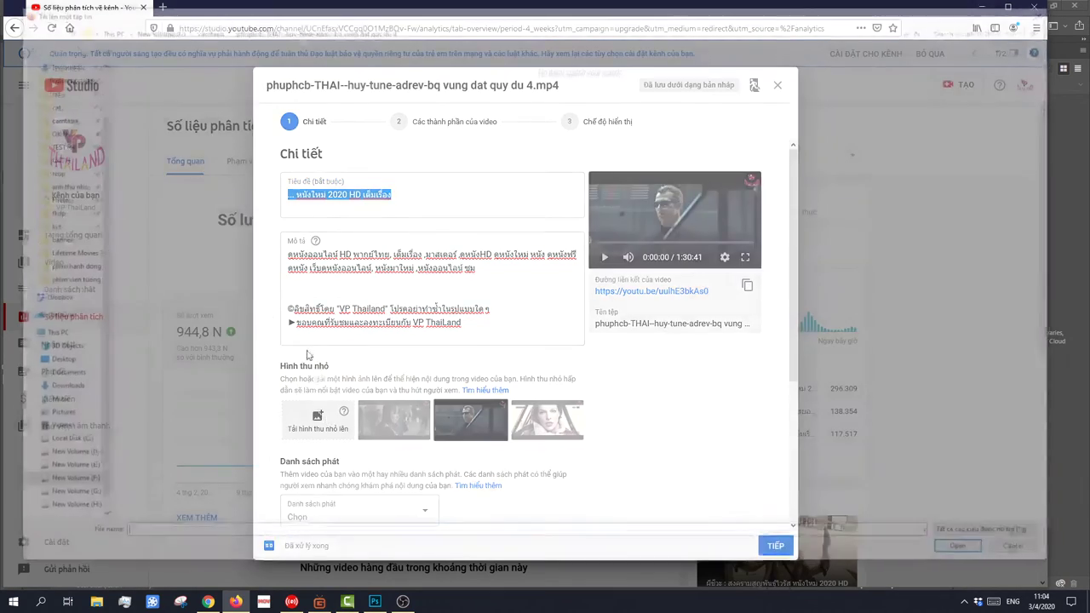
{"action": "left_click", "coordinate": [53, 185]}
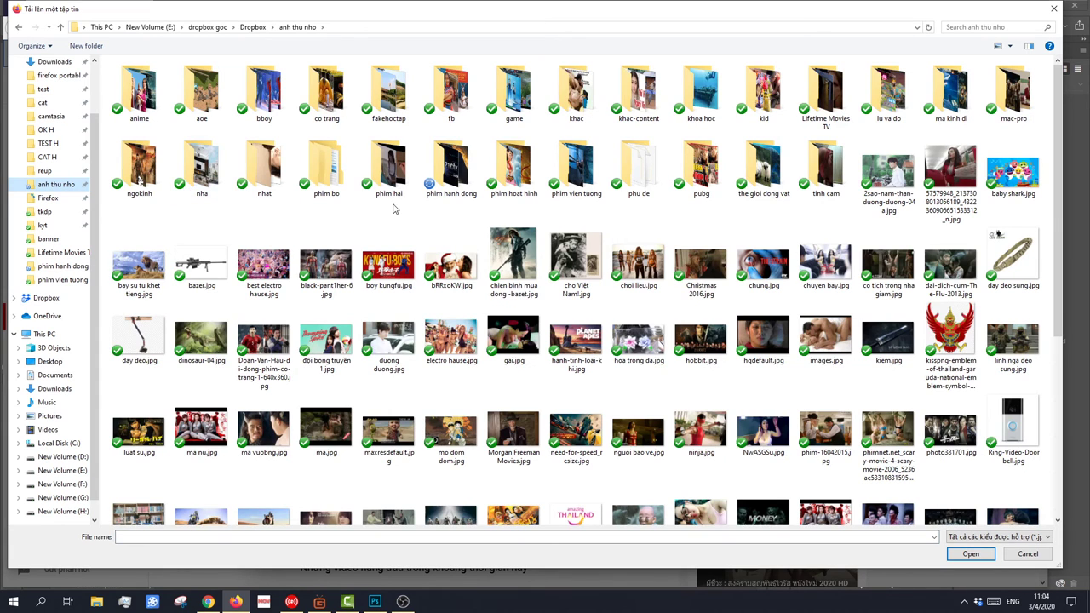
{"action": "double_click", "coordinate": [445, 174]}
Step: Preview the original and edited images, and upload "vang dat quy du 4 - nu sat thu - phi tieu - kiem khach 1.jpg" as the thumbnail
{"action": "left_click", "coordinate": [381, 174]}
{"action": "key", "text": "space"}
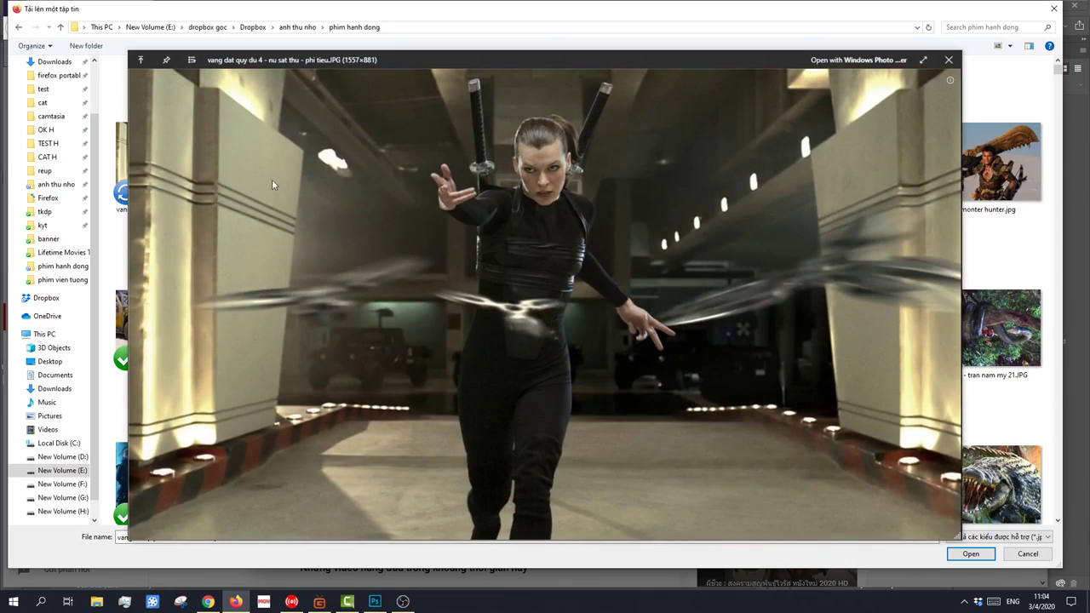
{"action": "key", "text": "space"}
{"action": "left_click", "coordinate": [220, 181]}
{"action": "key", "text": "space"}
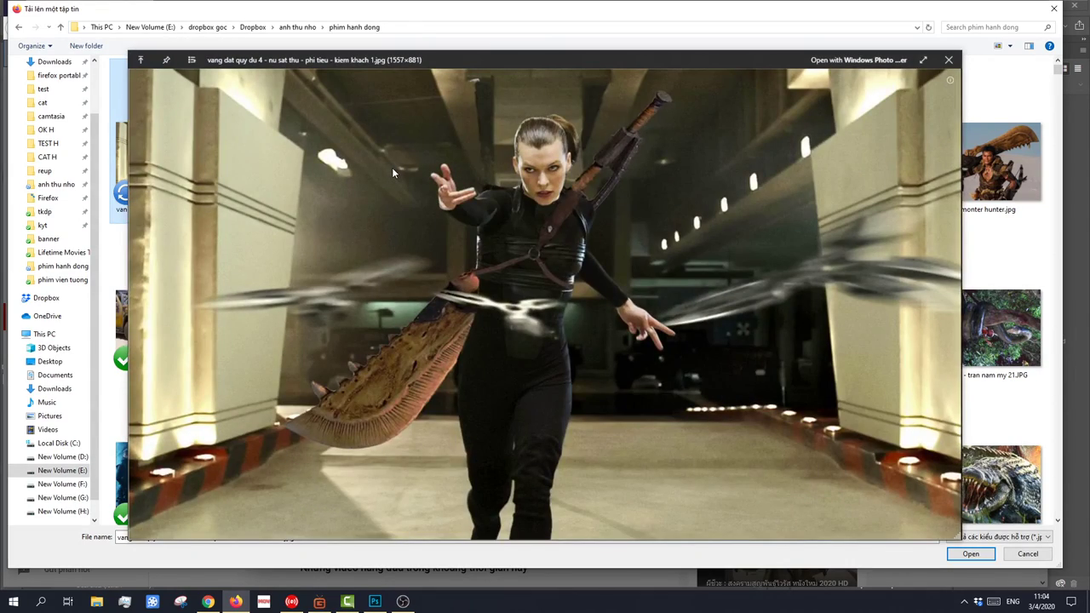
{"action": "key", "text": "space"}
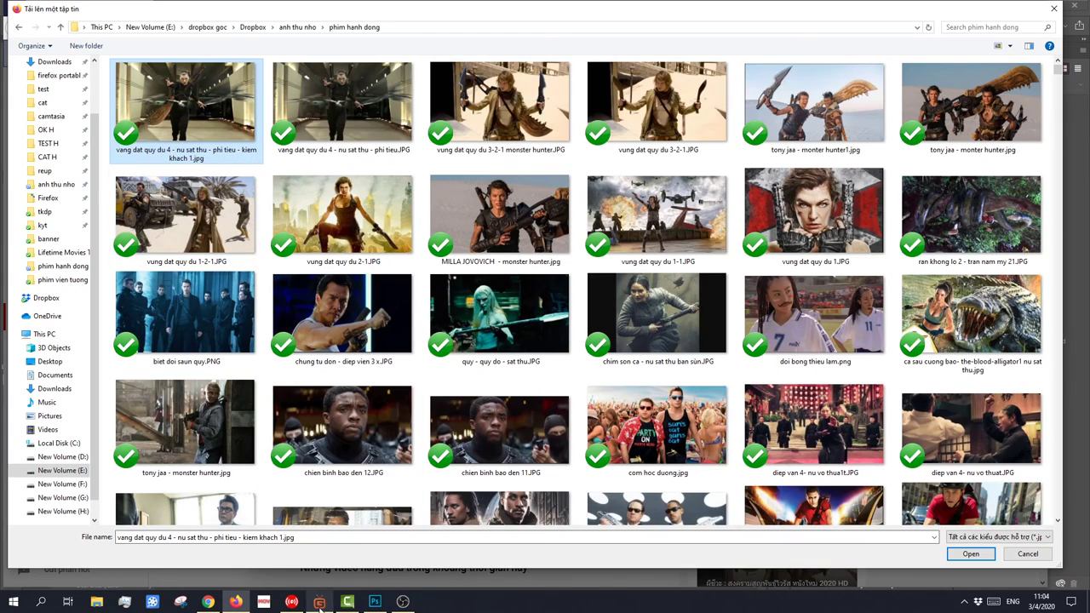
{"action": "left_click", "coordinate": [236, 603]}
{"action": "double_click", "coordinate": [203, 116]}
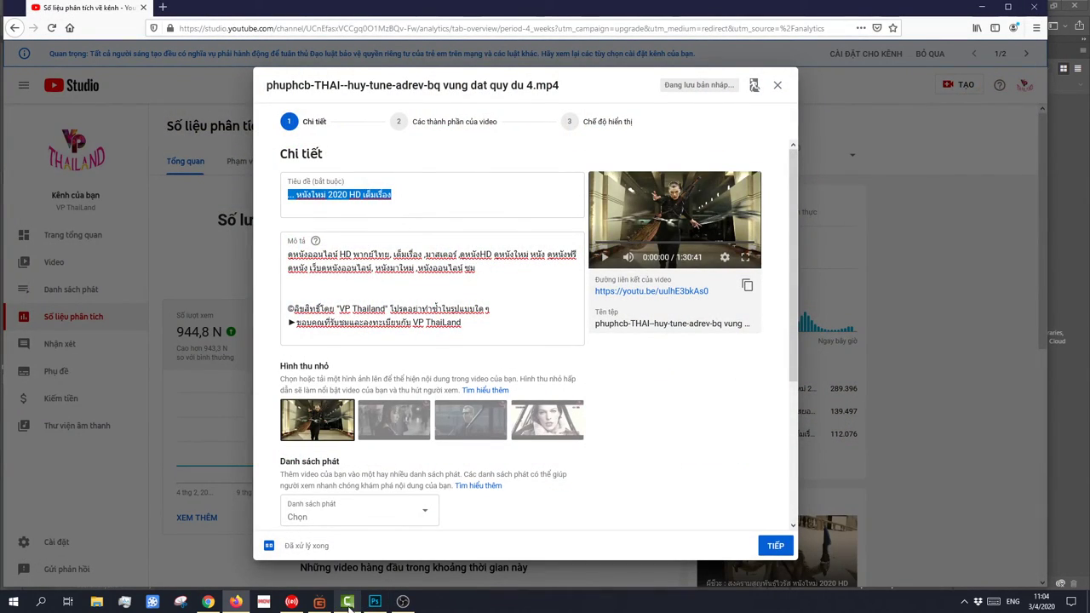
Step: Switch back to Photoshop and paste a second copy of the large sword on a new layer directly above Layer 1
{"action": "left_click", "coordinate": [349, 604]}
{"action": "left_click", "coordinate": [373, 605]}
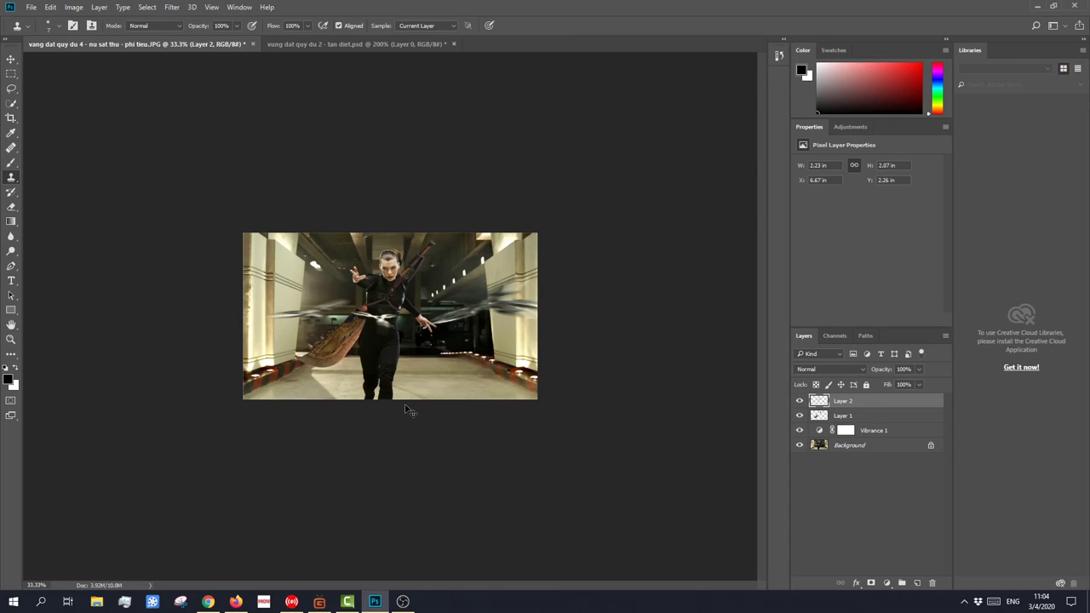
{"action": "key", "text": "ctrl+plus"}
{"action": "key", "text": "ctrl+plus"}
{"action": "key", "text": "ctrl+plus"}
{"action": "scroll", "coordinate": [410, 392], "scroll_direction": "up", "scroll_amount": 4}
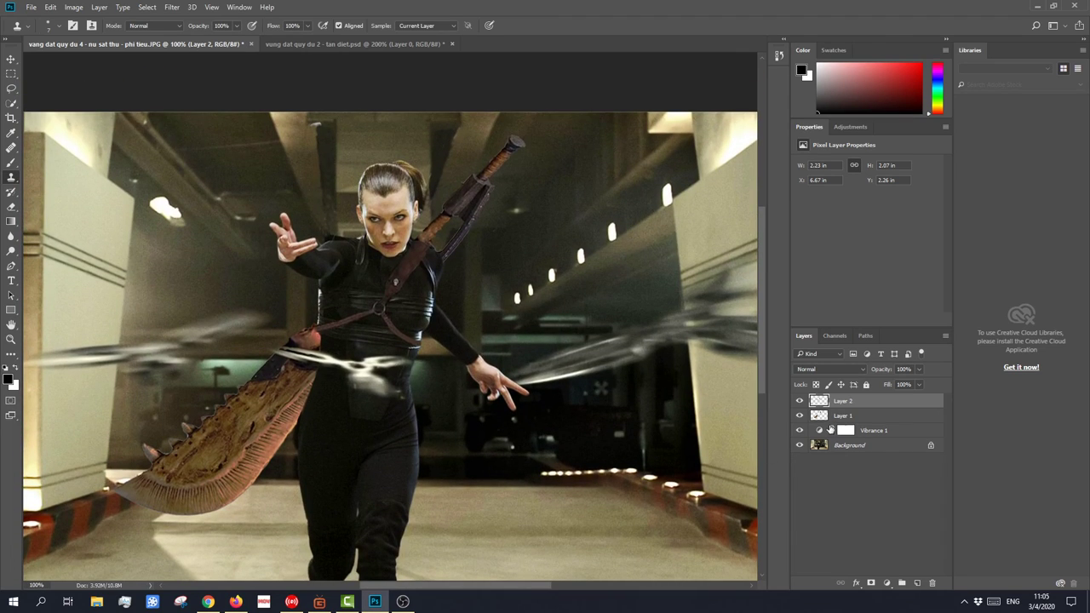
{"action": "left_click", "coordinate": [843, 416]}
{"action": "key", "text": "ctrl+v"}
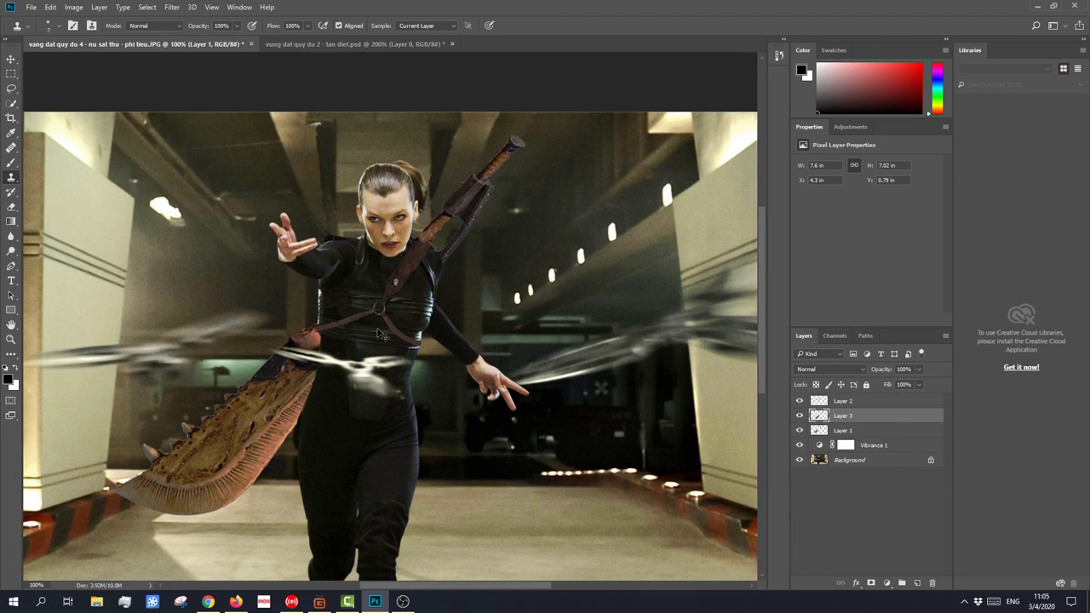
Step: Flip the pasted sword horizontally to -83.15% width and place it at X 824.50, Y 364.00 px, mirroring the first sword across her body
{"action": "key", "text": "ctrl+t"}
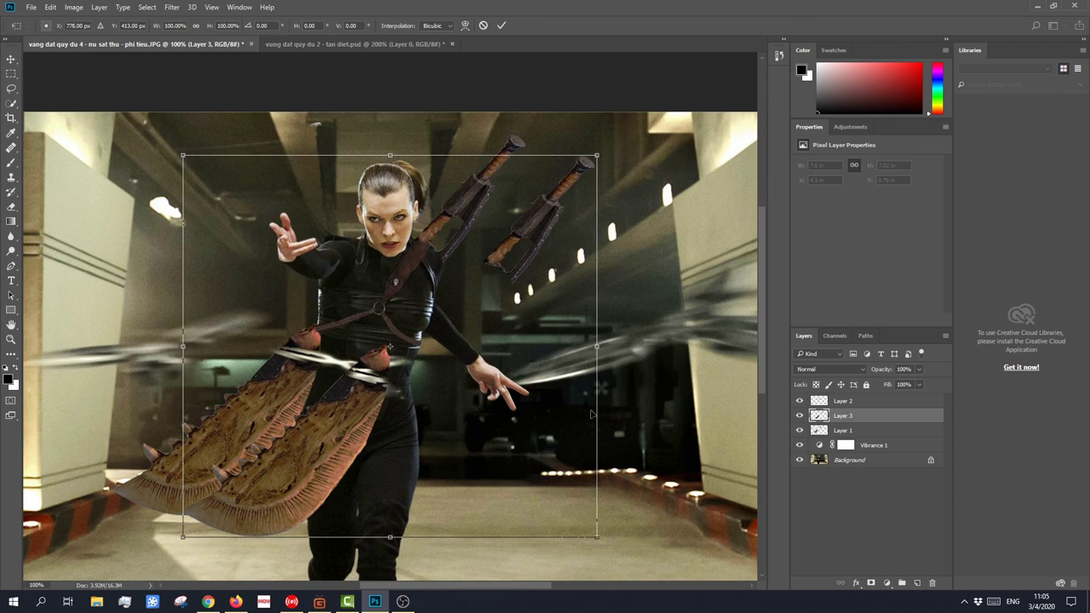
{"action": "left_click_drag", "start_coordinate": [529, 338], "coordinate": [586, 335]}
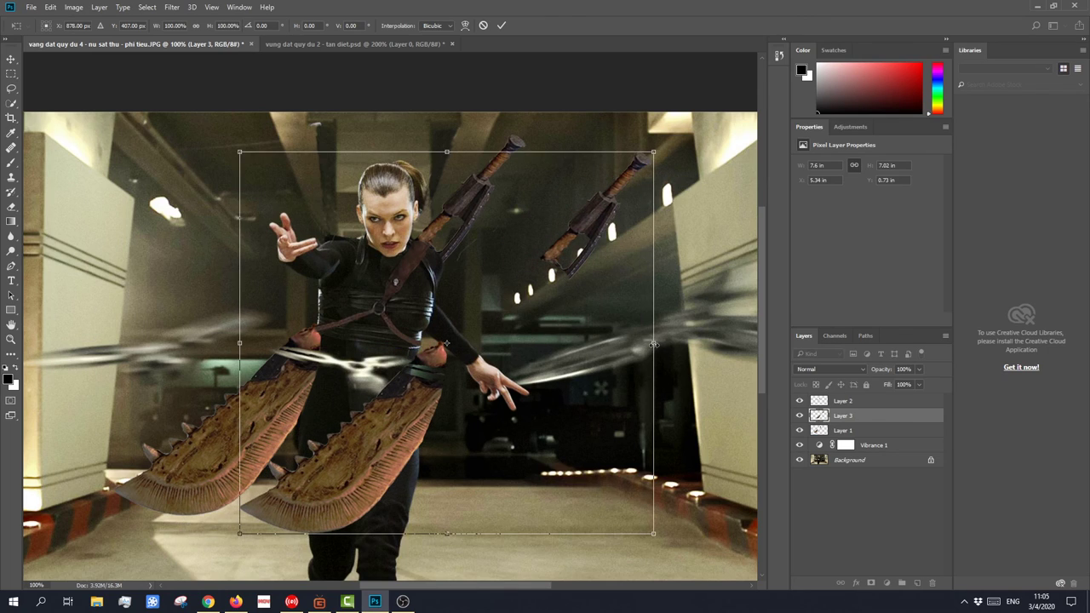
{"action": "left_click_drag", "start_coordinate": [654, 344], "coordinate": [50, 344]}
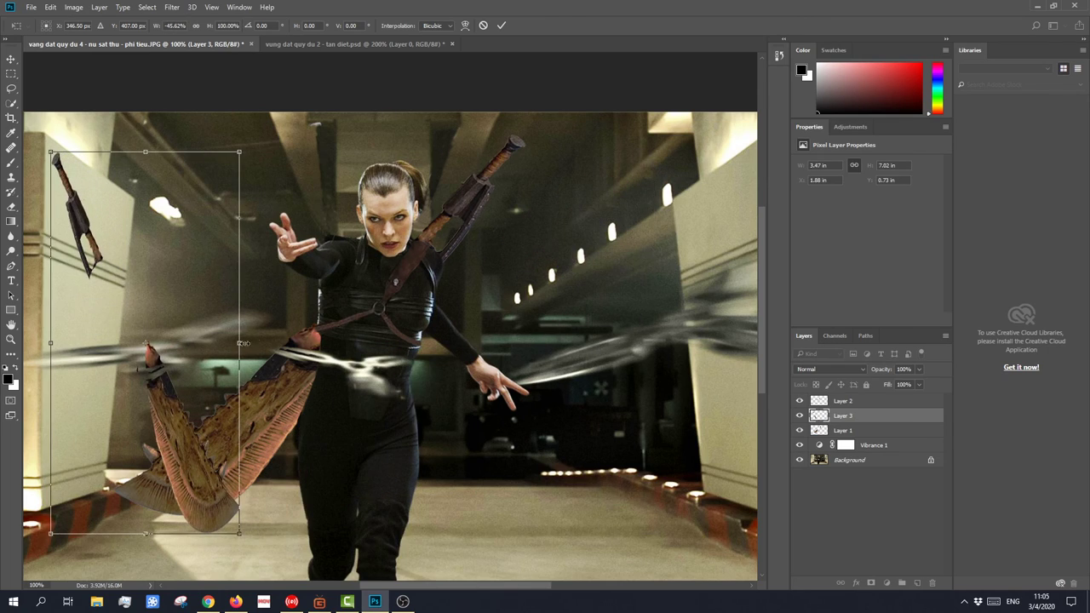
{"action": "left_click_drag", "start_coordinate": [242, 343], "coordinate": [424, 324]}
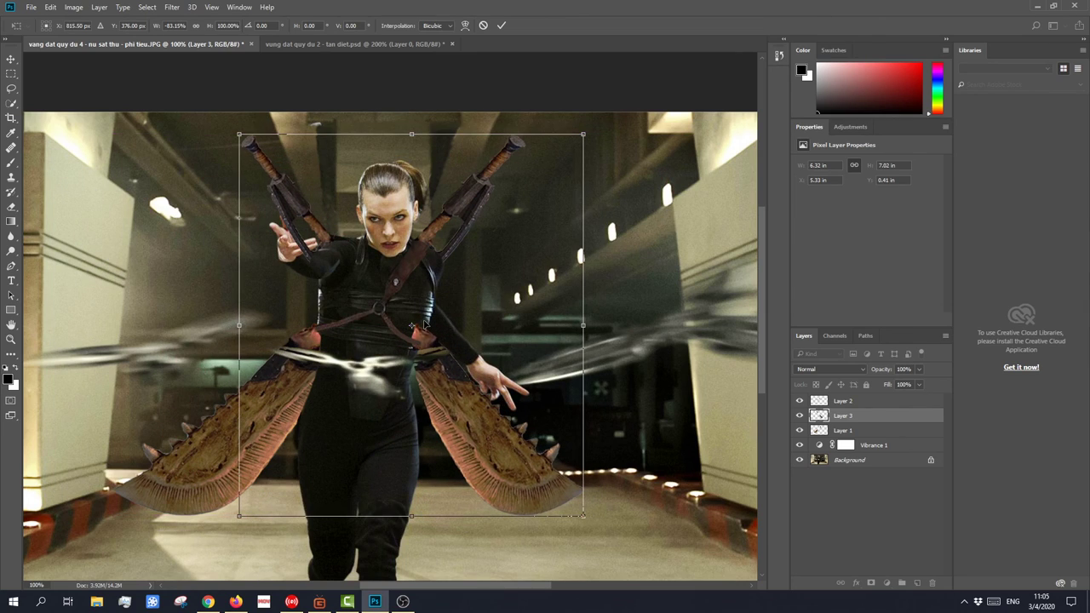
{"action": "left_click_drag", "start_coordinate": [362, 289], "coordinate": [374, 289]}
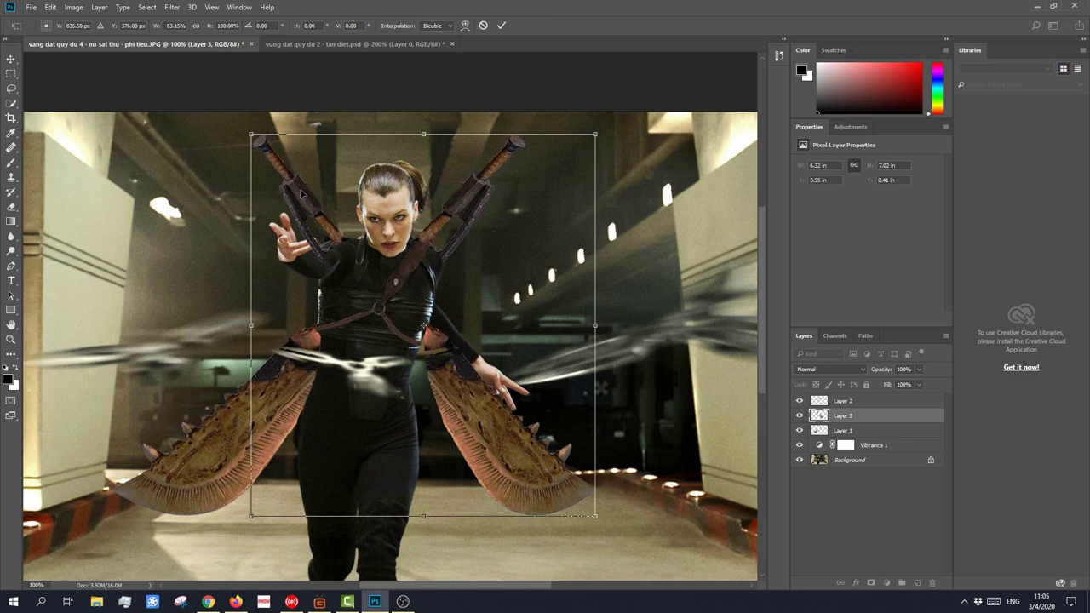
{"action": "mouse_move", "coordinate": [339, 251]}
{"action": "left_mouse_down"}
{"action": "mouse_move", "coordinate": [313, 234]}
{"action": "mouse_move", "coordinate": [336, 248]}
{"action": "left_mouse_up"}
Step: Examine the two-sword composition at several reduced zoom levels to judge how it reads at thumbnail size
{"action": "key", "text": "ctrl+minus"}
{"action": "key", "text": "ctrl+minus"}
{"action": "key", "text": "ctrl+minus"}
{"action": "key", "text": "ctrl+minus"}
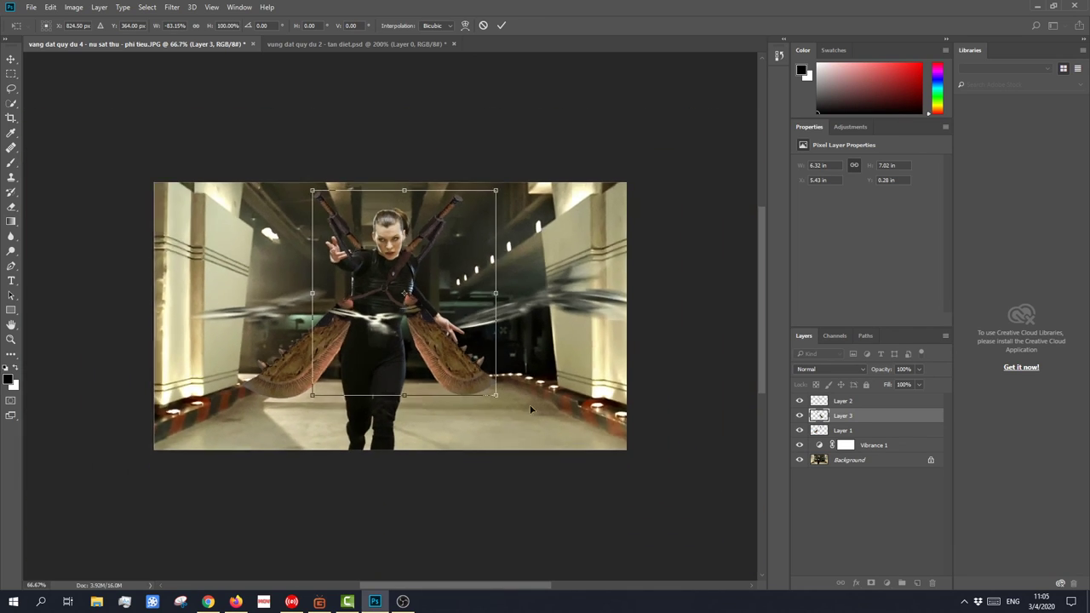
{"action": "key", "text": "ctrl+minus"}
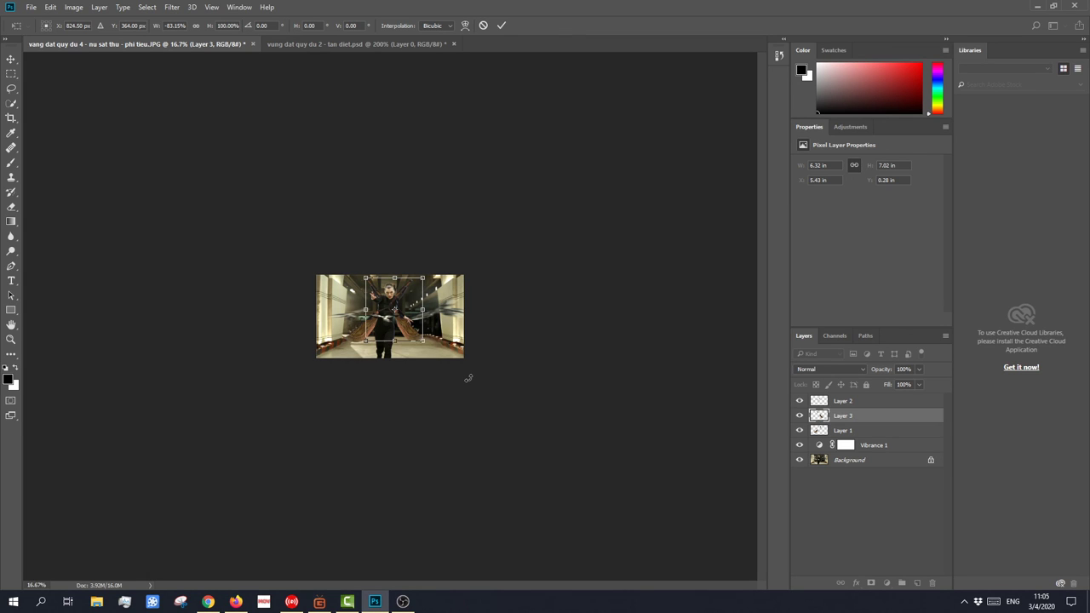
{"action": "key", "text": "ctrl+minus"}
{"action": "key", "text": "ctrl+minus"}
{"action": "key", "text": "ctrl+plus"}
{"action": "key", "text": "ctrl+plus"}
{"action": "key", "text": "ctrl+plus"}
{"action": "key", "text": "ctrl+plus"}
{"action": "key", "text": "ctrl+plus"}
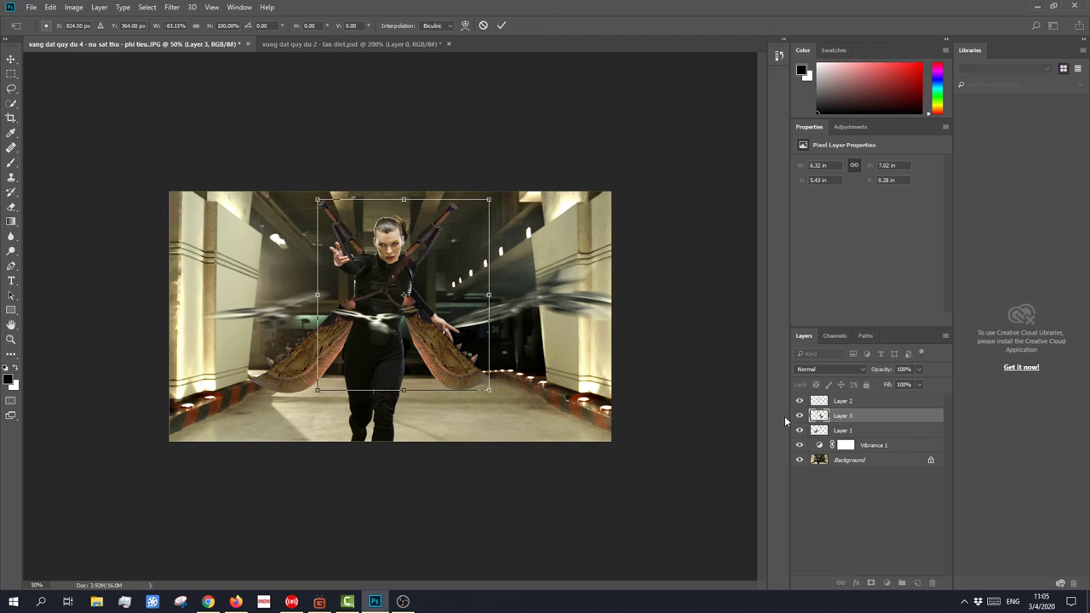
Step: Apply the mirrored sword's transformation and hide its layer, Layer 3, to view the image with only one sword
{"action": "key", "text": "Return"}
{"action": "key", "text": "s"}
{"action": "key", "text": "ctrl+minus"}
{"action": "key", "text": "ctrl+minus"}
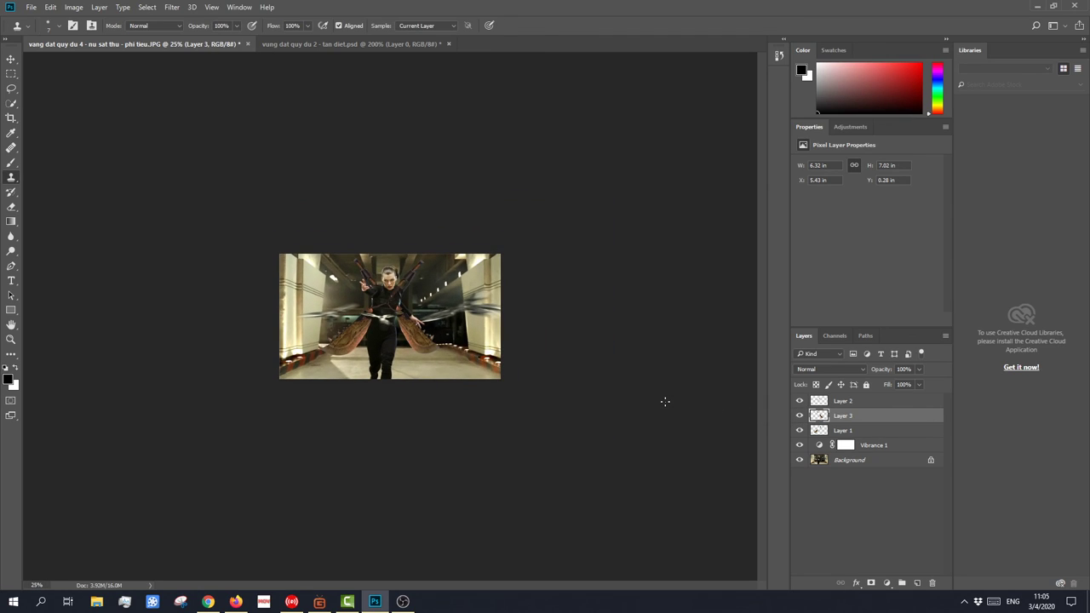
{"action": "left_click", "coordinate": [799, 416]}
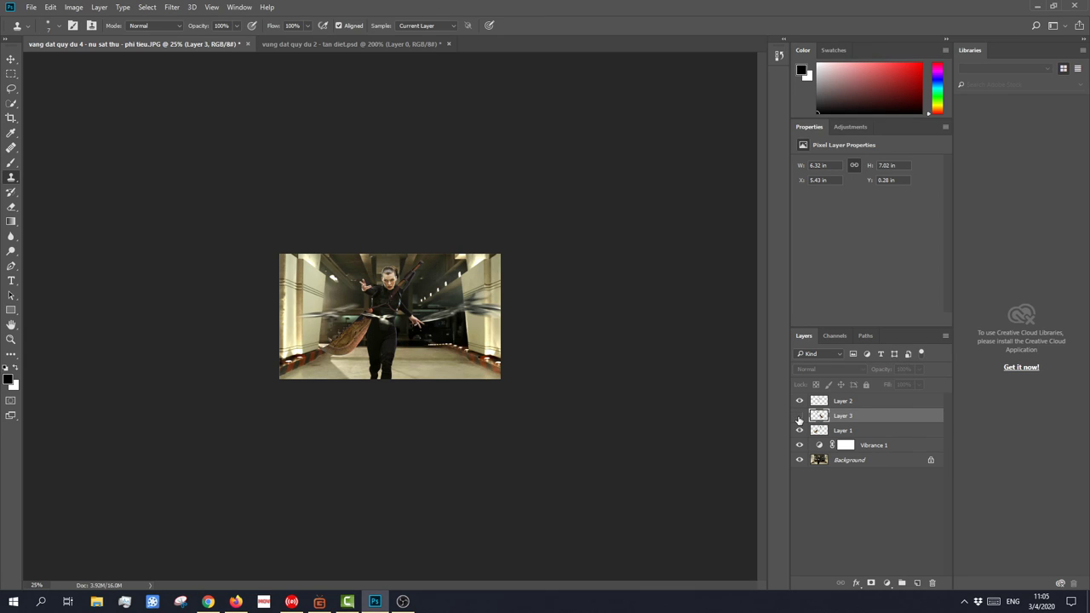